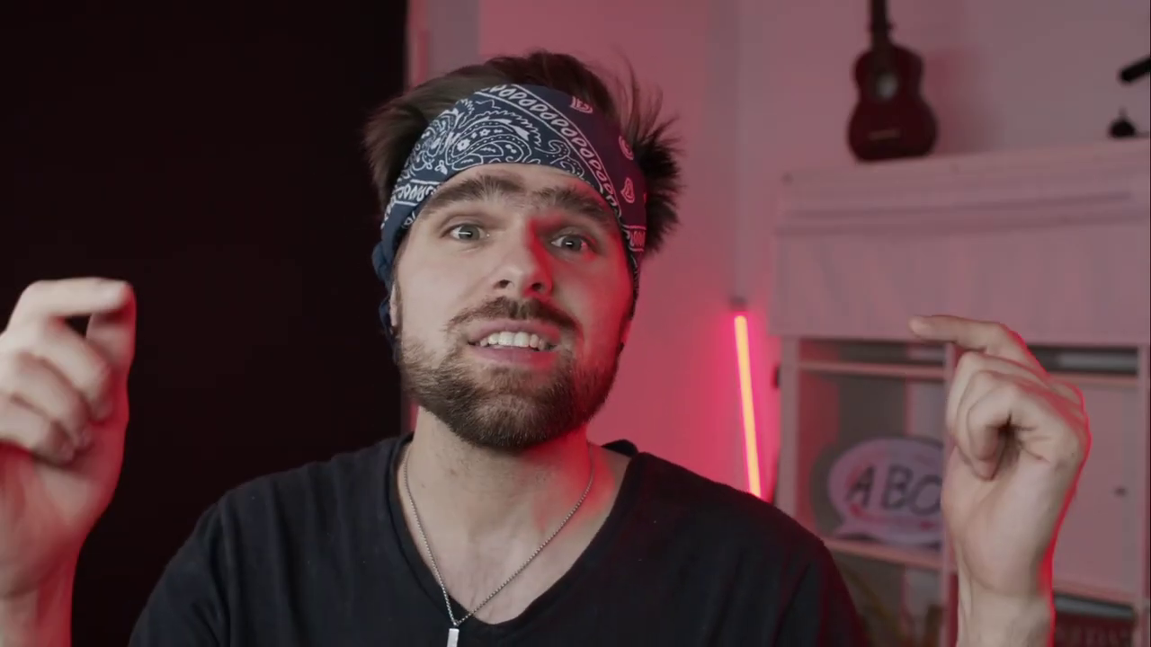
Step: Step forward through the portraits in Windows Photos until Jo_Color-22.jpg is displayed
scroll(388, 487, "up", 3)
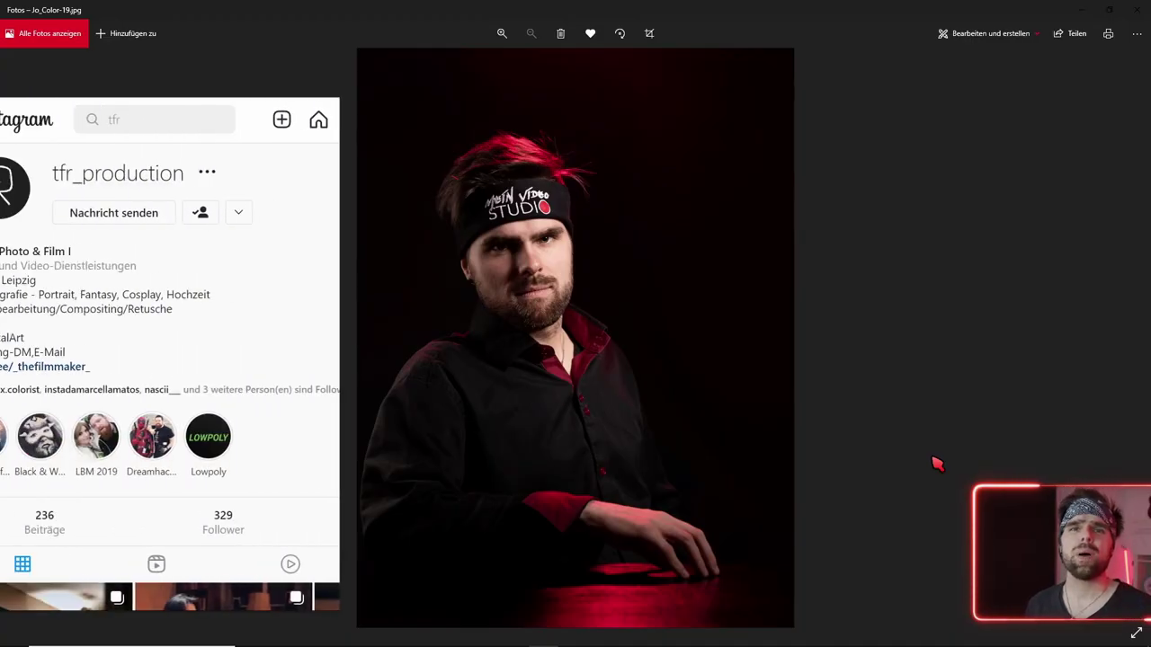
key("Right")
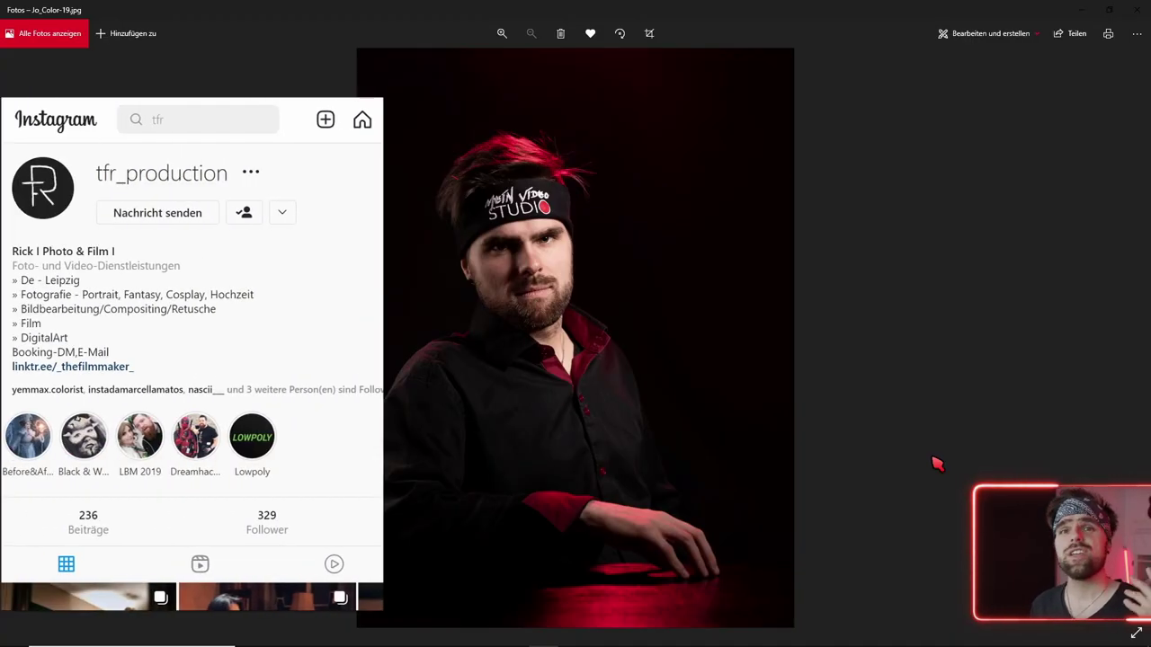
key("Right")
key("Right")
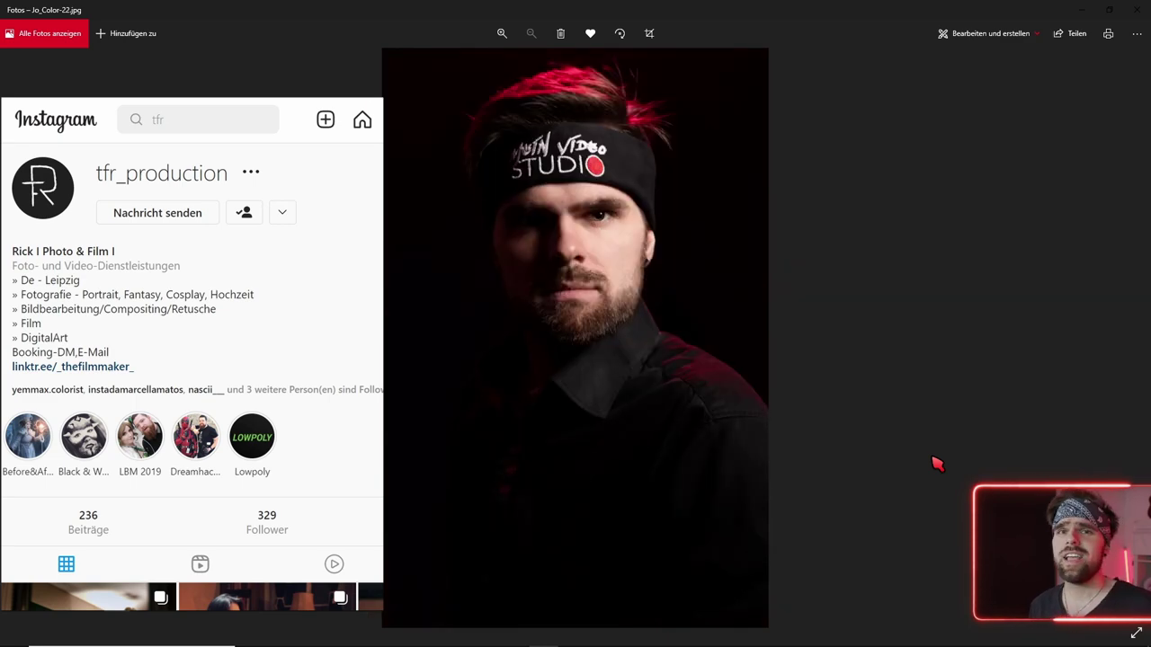
key("Right")
key("Right")
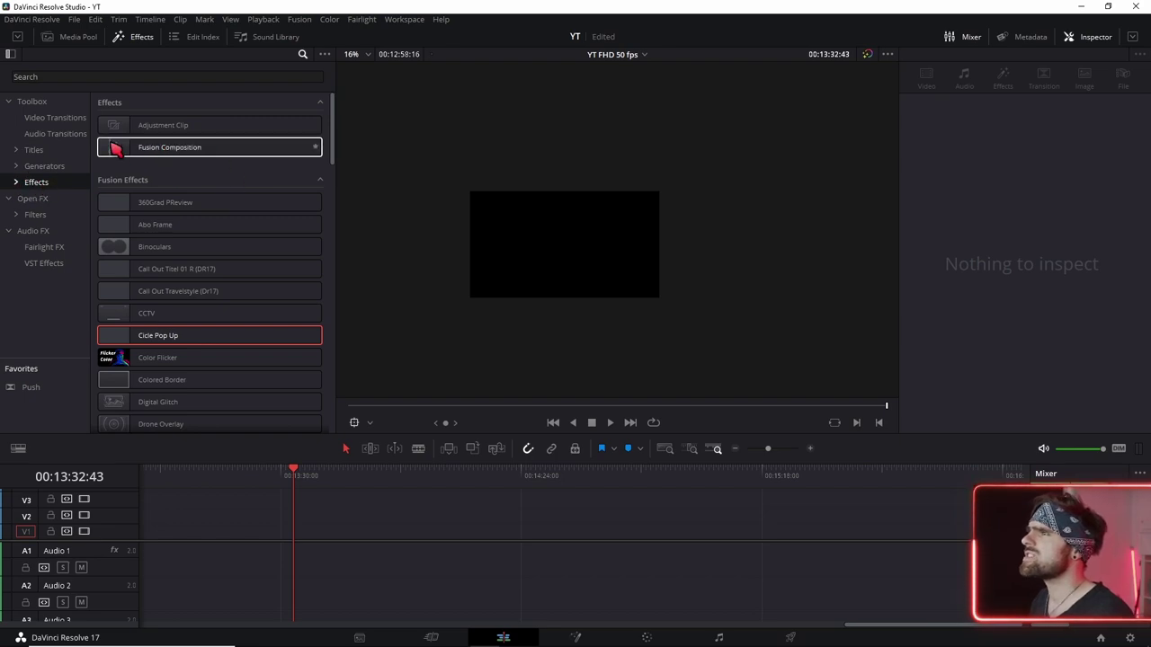
Step: Add a Fusion Composition to the timeline, open it in Fusion, and view a new Background node
mouse_move(159, 147)
left_mouse_down()
mouse_move(288, 548)
mouse_move(418, 531)
left_mouse_up()
left_click(578, 638)
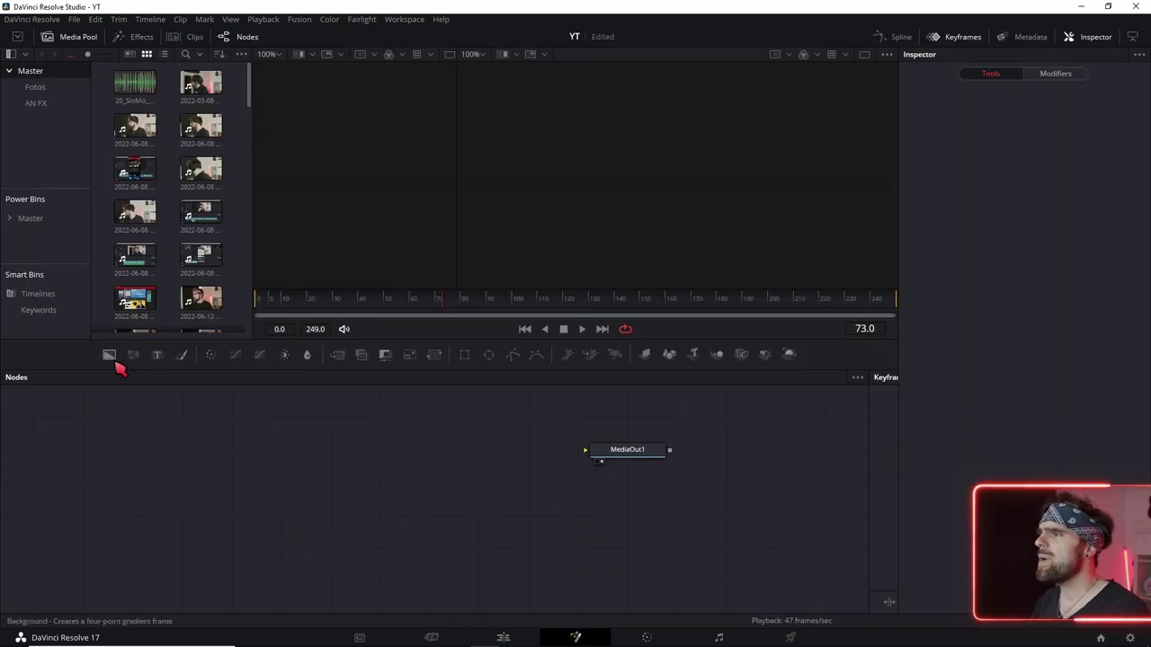
left_click_drag(116, 363, 59, 524)
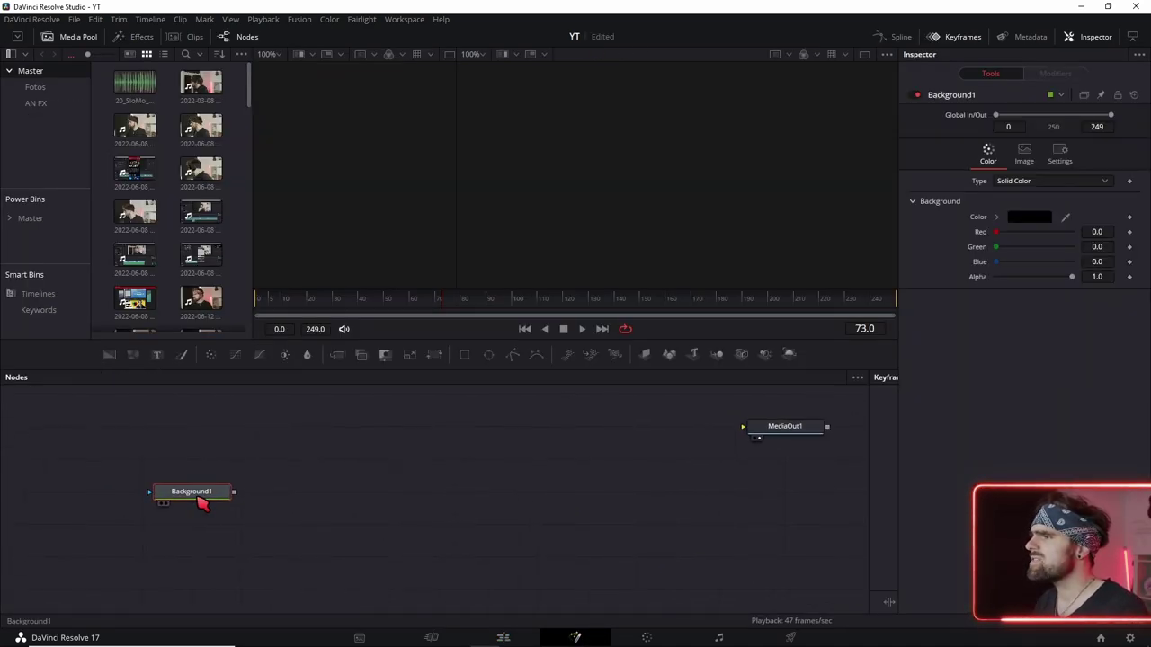
left_click_drag(202, 504, 473, 224)
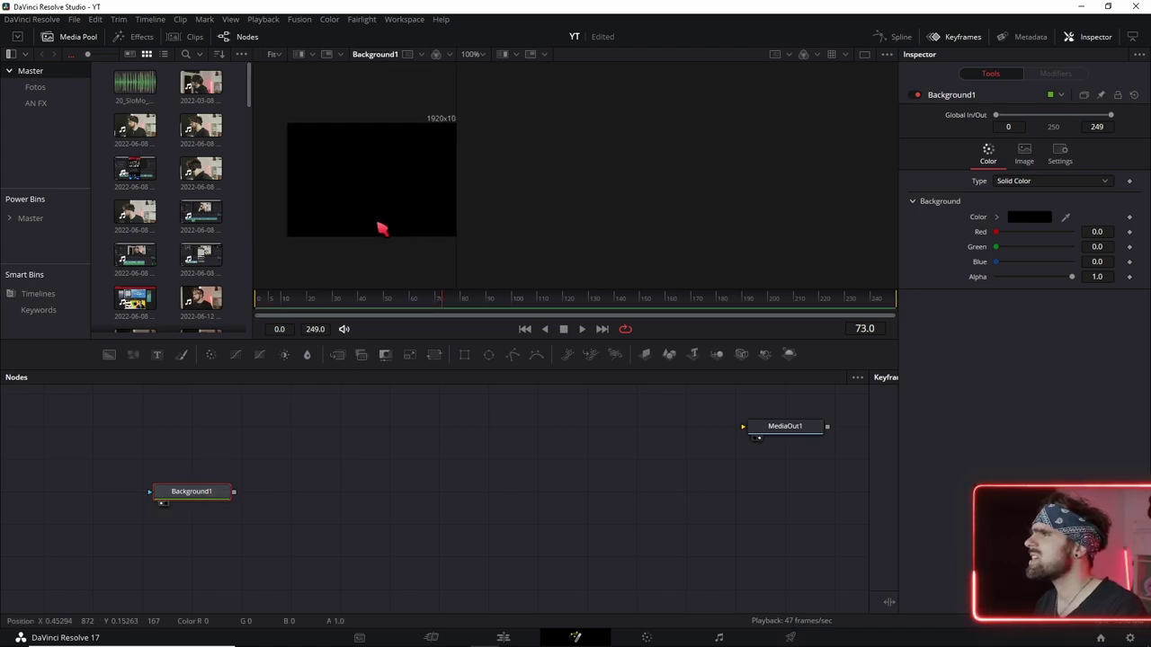
Step: Turn off Auto Resolution in Background1's Image settings and shift the node right
left_click_drag(455, 189, 487, 199)
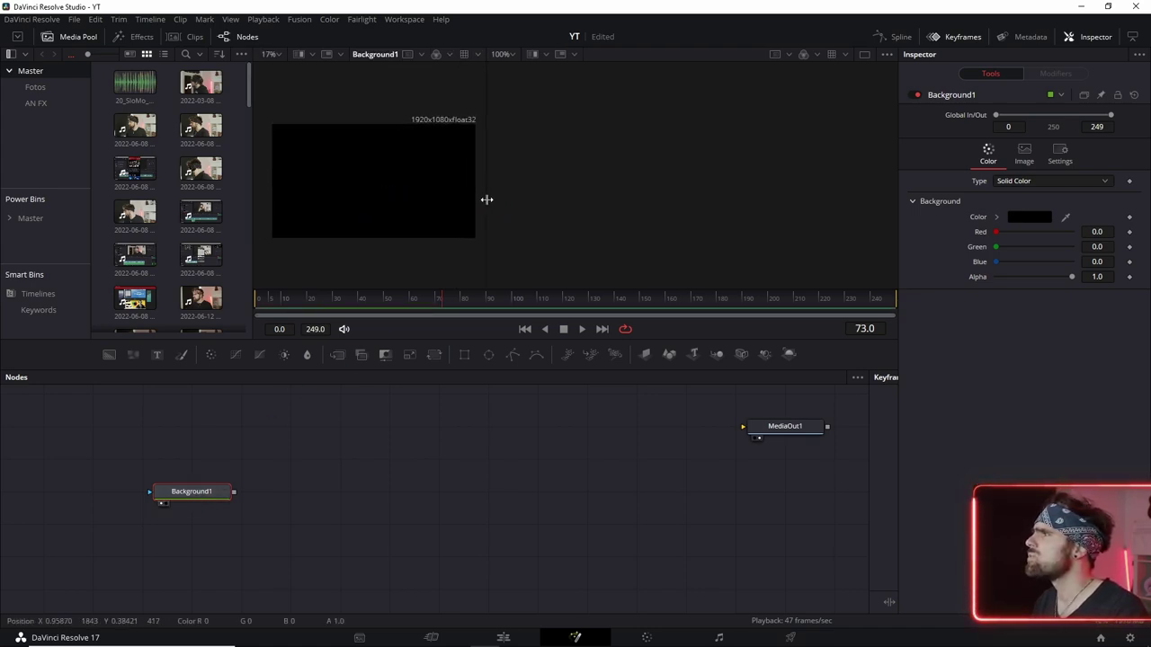
left_click(1028, 155)
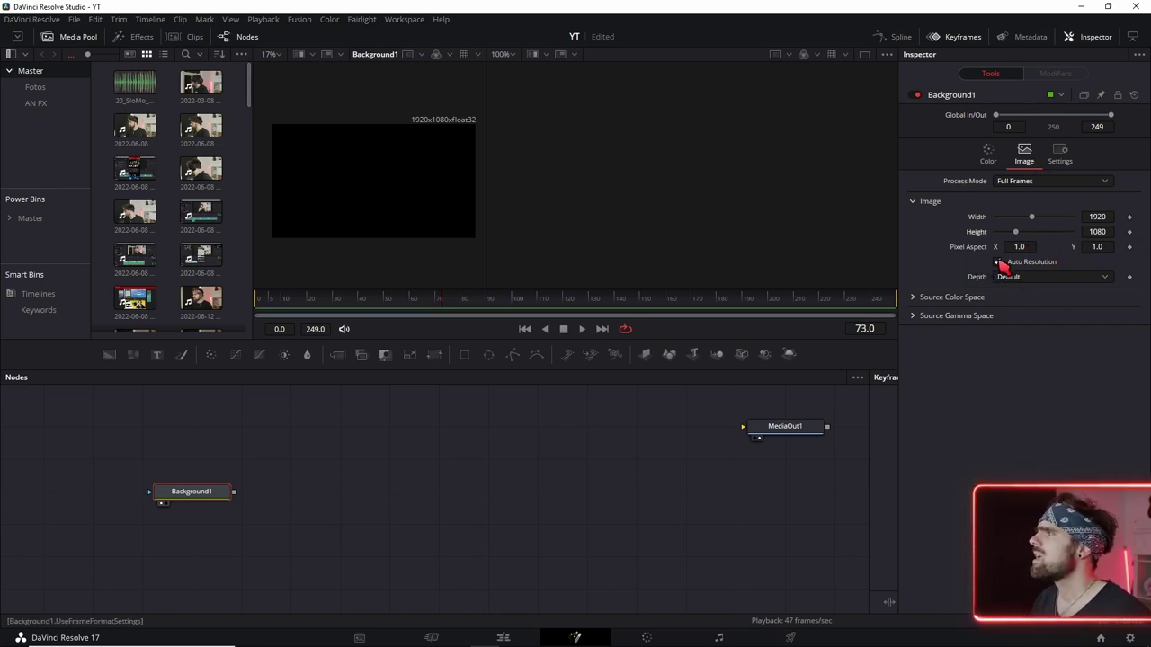
left_click(998, 262)
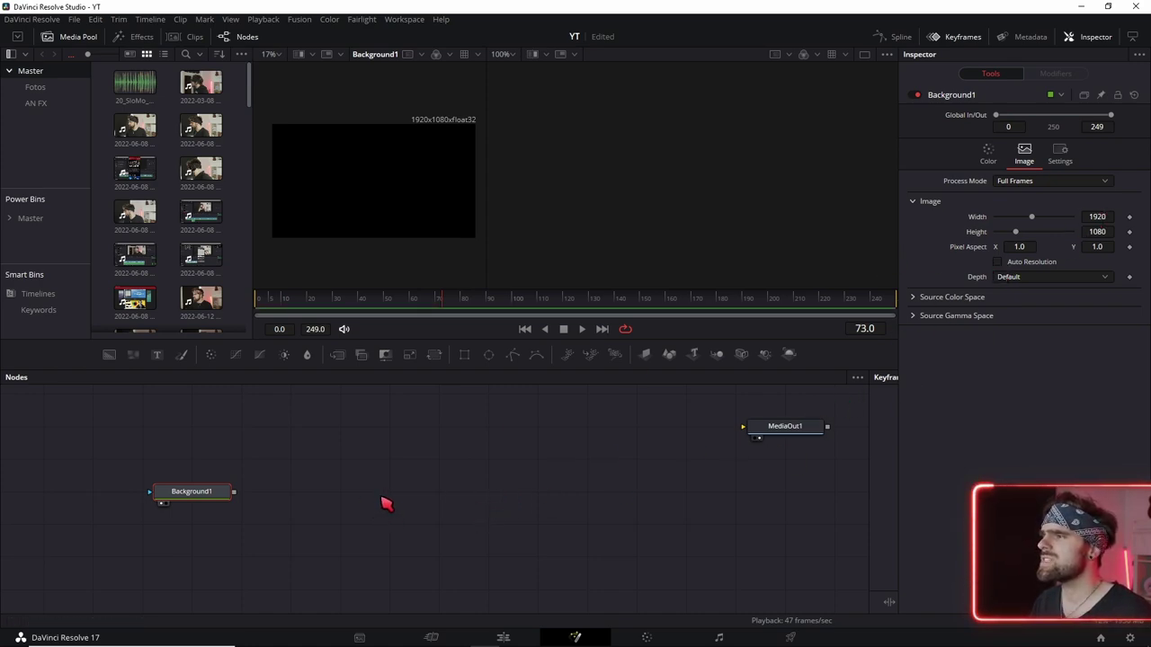
left_click_drag(244, 406, 329, 418)
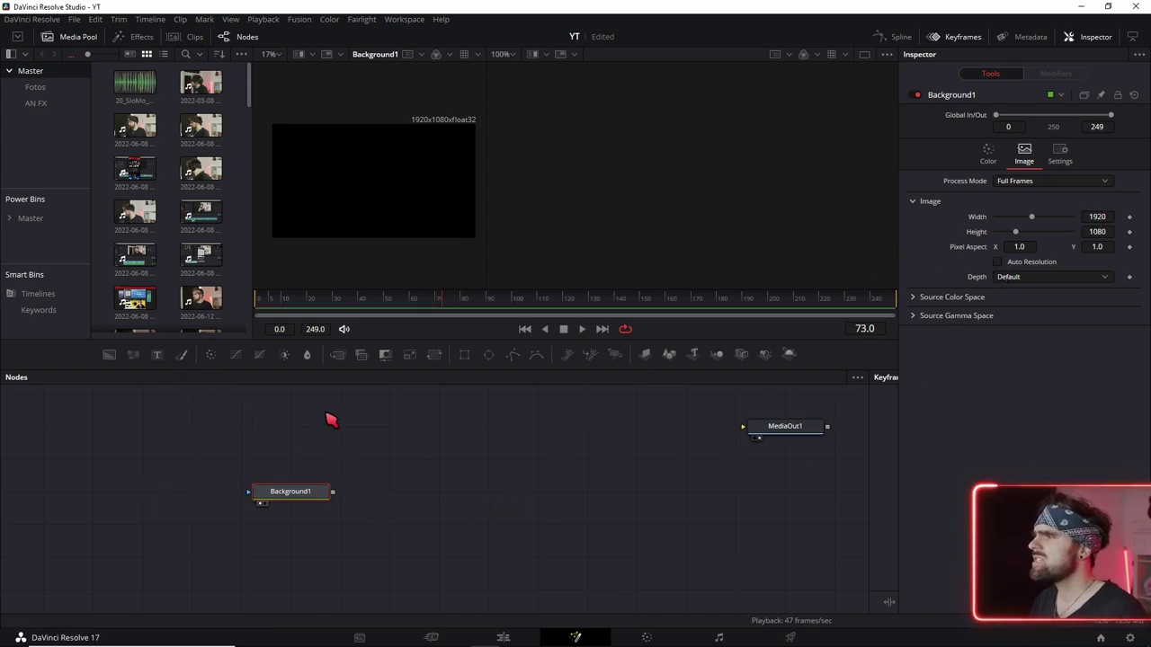
Step: Add Merge1 after Background1 and wire Merge1's output into MediaOut1
left_click(337, 355)
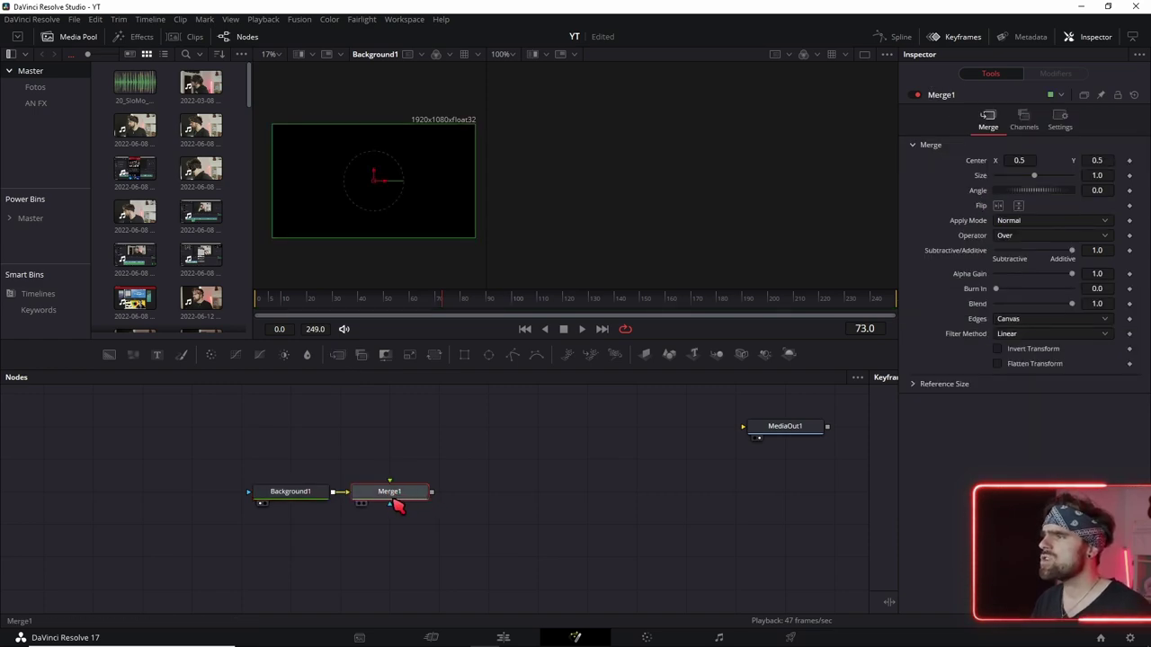
left_click_drag(397, 506, 432, 500)
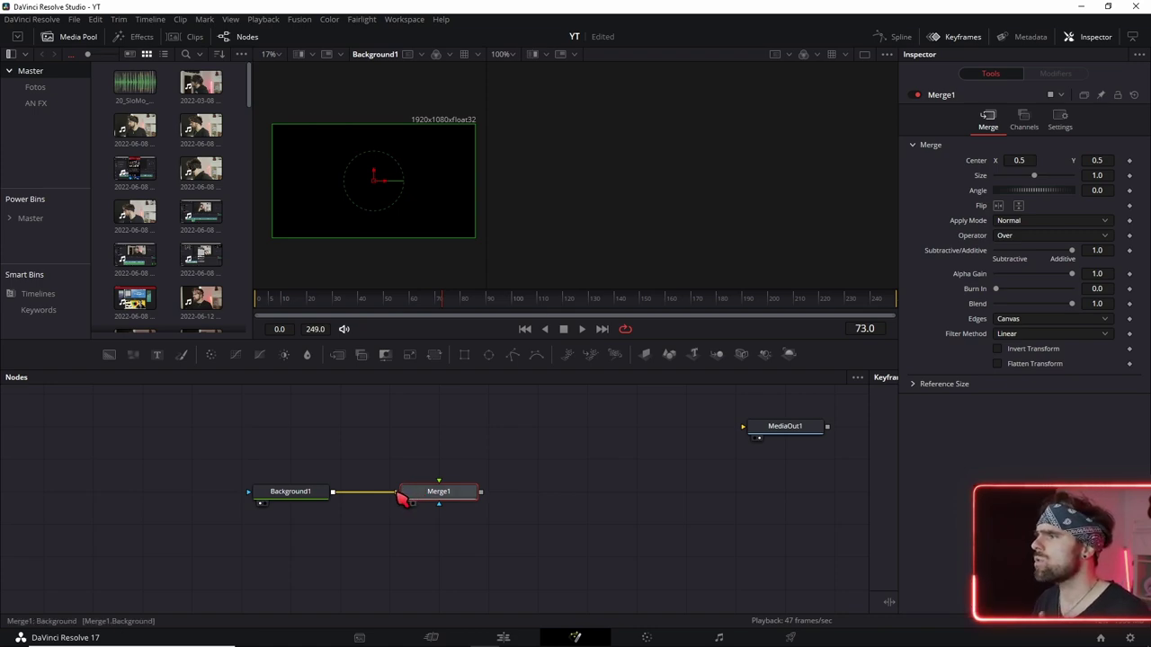
mouse_move(419, 495)
left_mouse_down()
mouse_move(411, 530)
mouse_move(422, 505)
left_mouse_up()
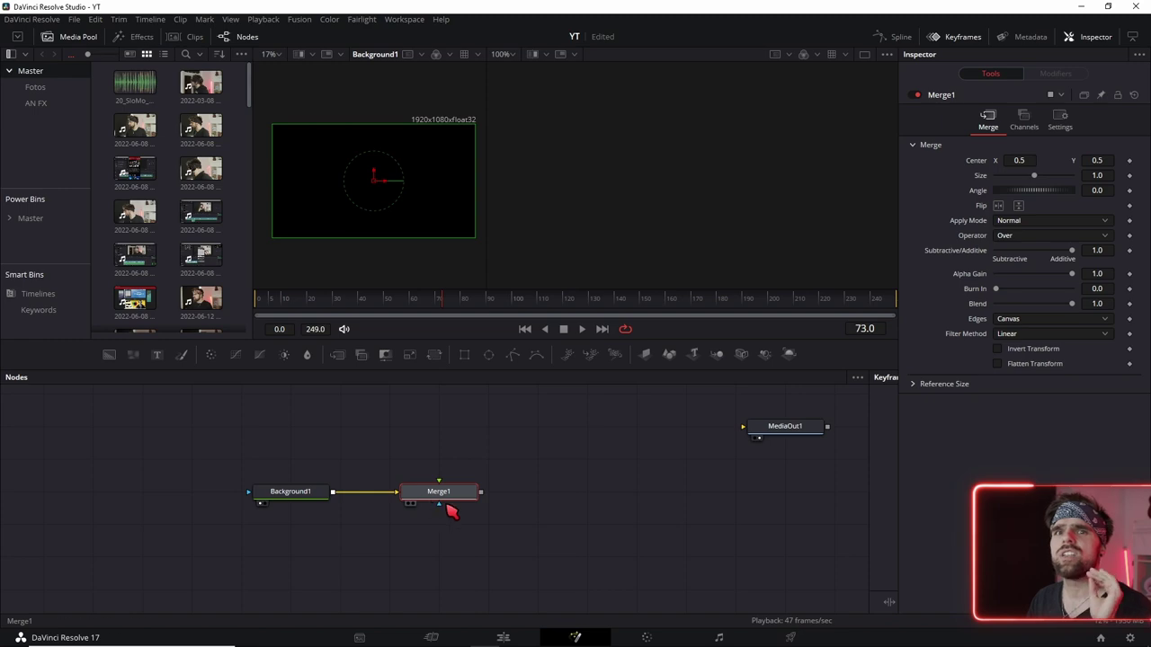
left_click_drag(482, 492, 753, 440)
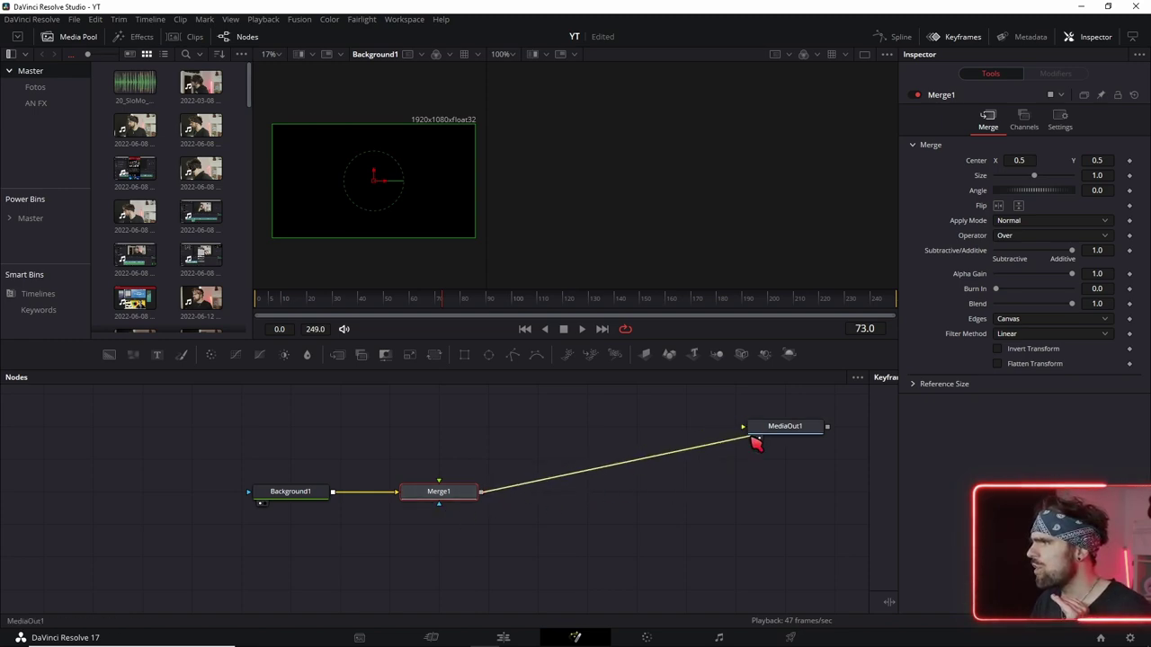
Step: Make Background1 solid green at 1920x1920 and align MediaOut1 level with Merge1
left_click(295, 491)
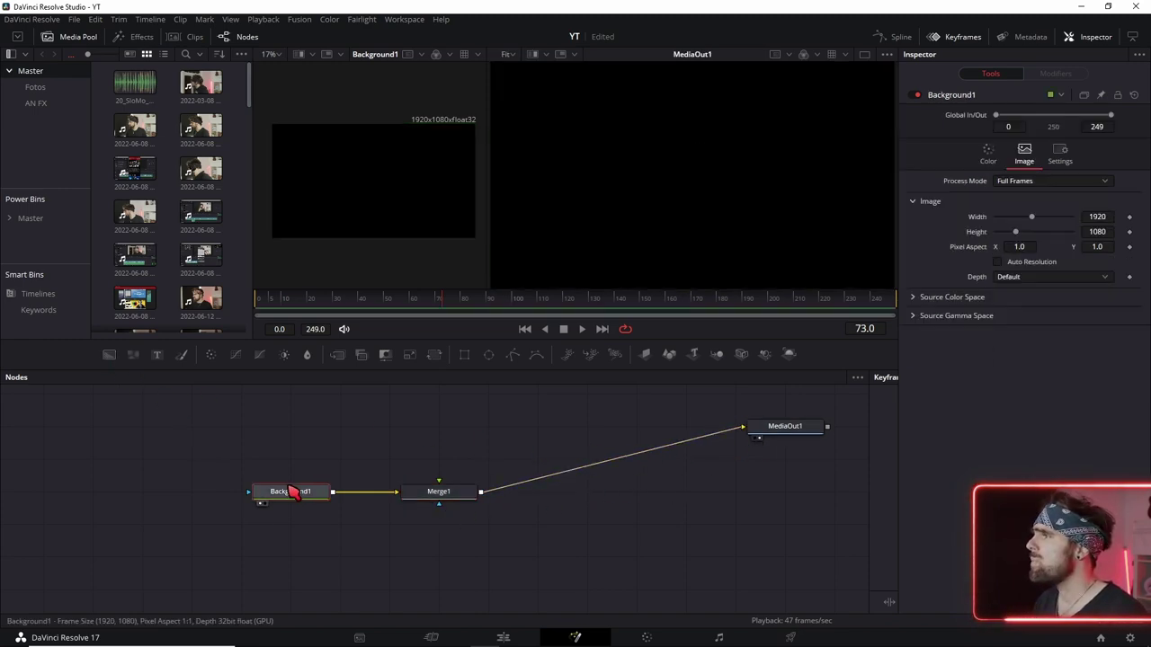
left_click(993, 156)
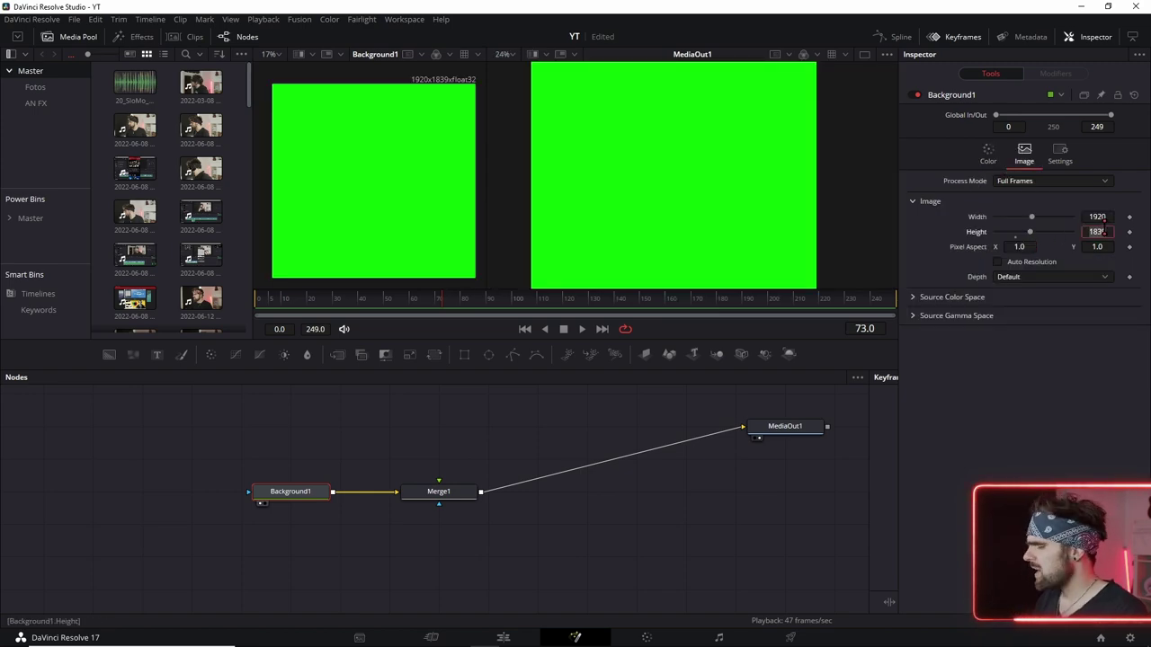
type("920")
key("Return")
left_click(421, 497)
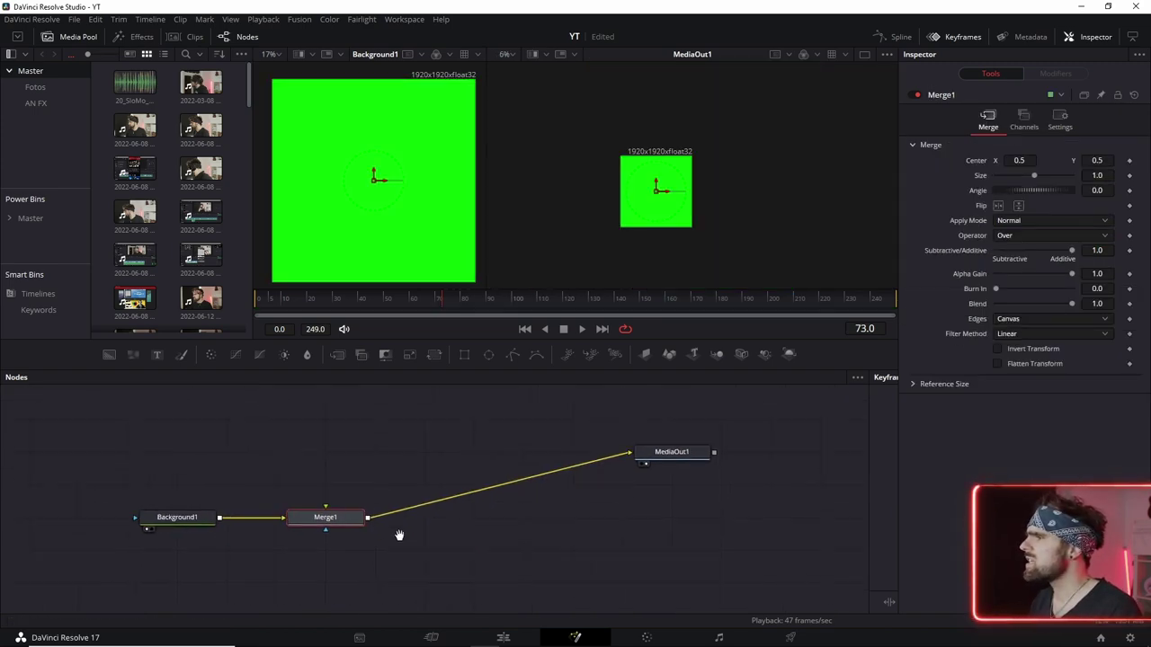
left_click_drag(668, 477, 666, 539)
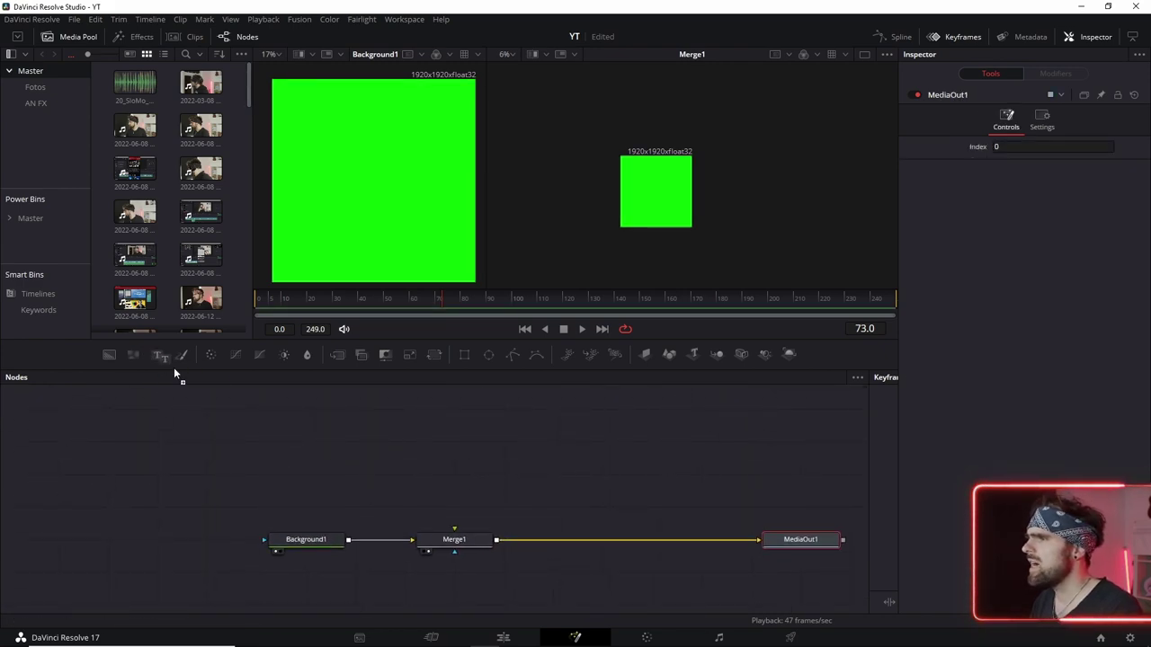
Step: Add a Template text node as Merge1's foreground, then box-select Background1, Template and Merge1
left_click_drag(466, 493, 385, 208)
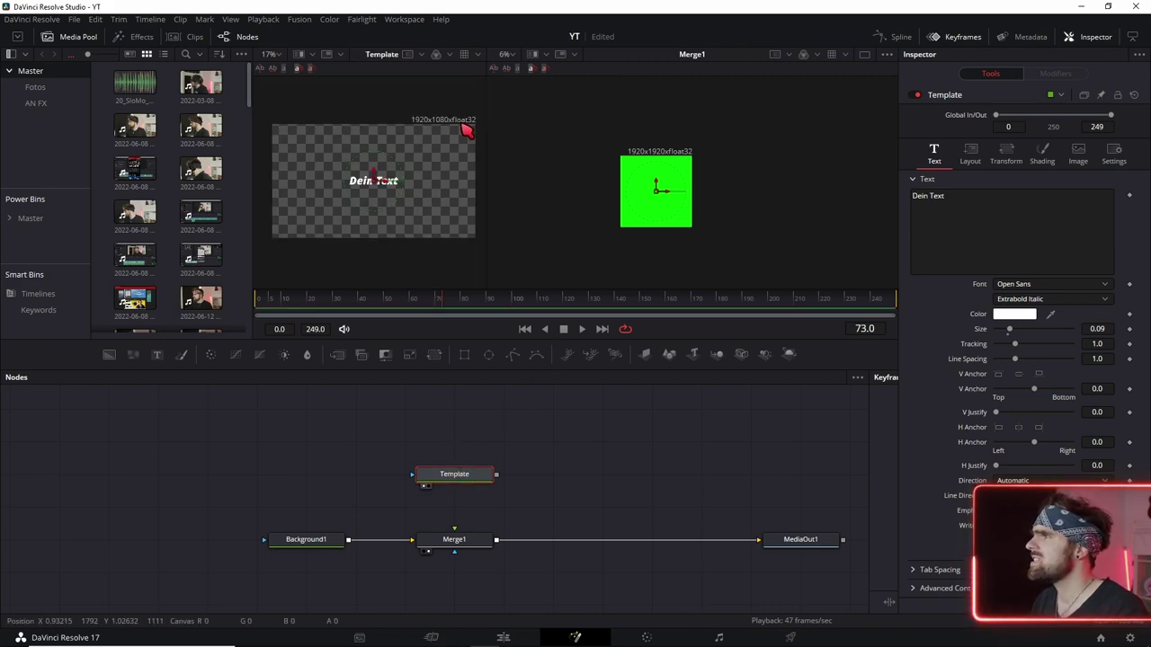
left_click(1072, 156)
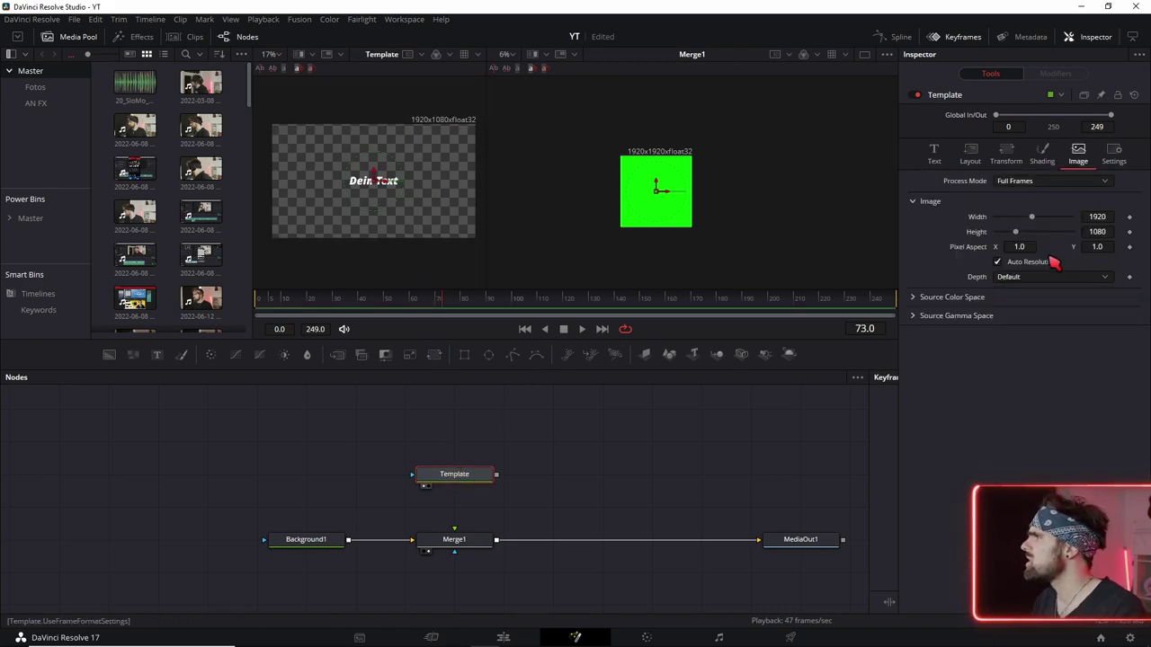
left_click_drag(496, 475, 454, 533)
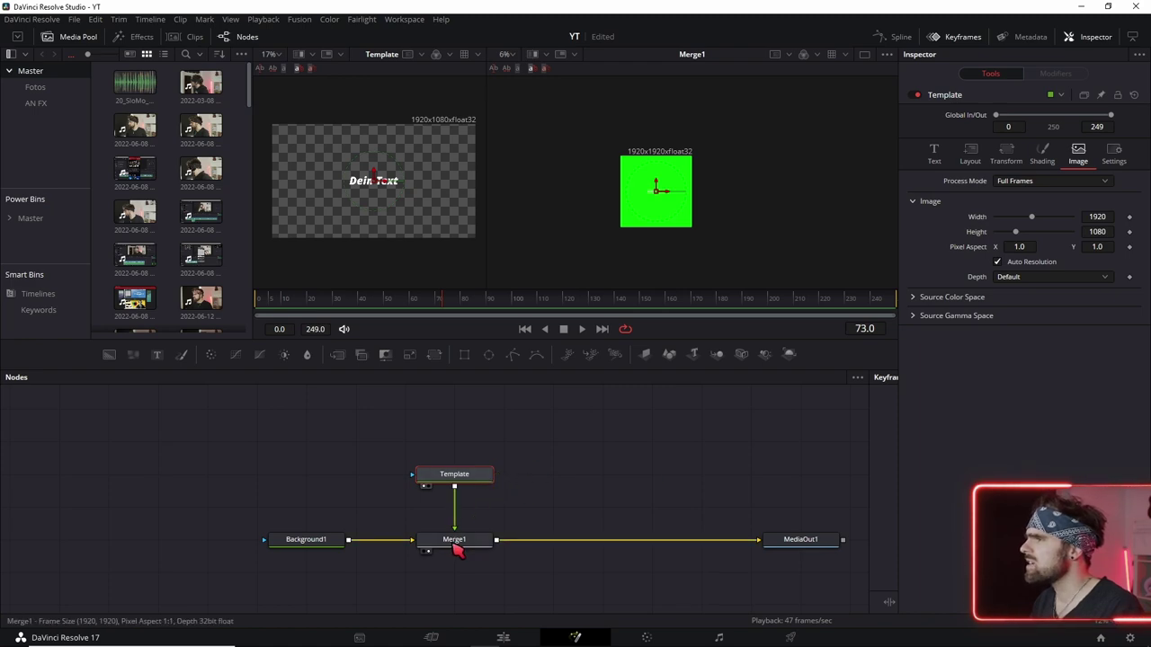
scroll(681, 213, "up", 2)
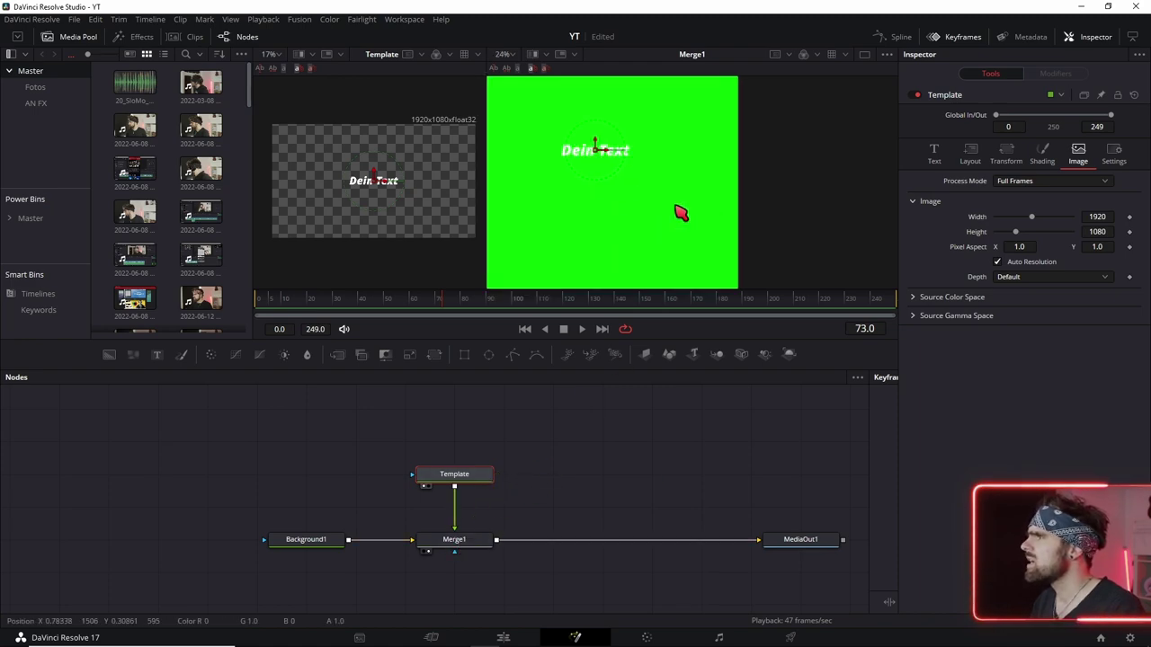
left_click(454, 543)
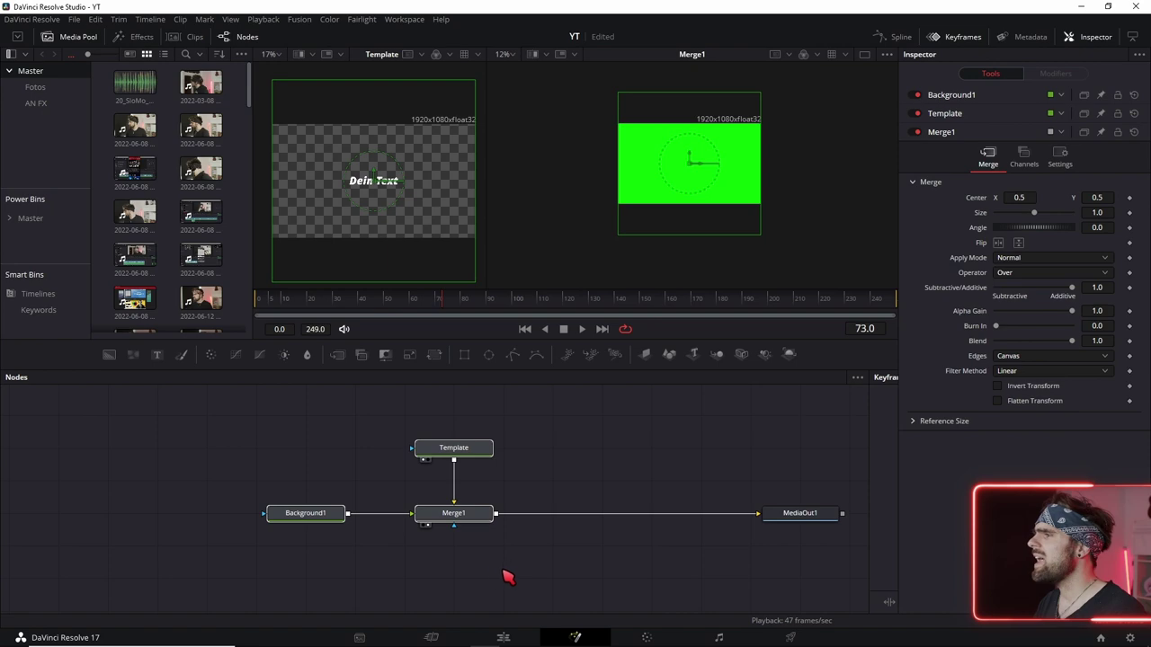
left_click(300, 518)
left_click_drag(192, 440, 454, 564)
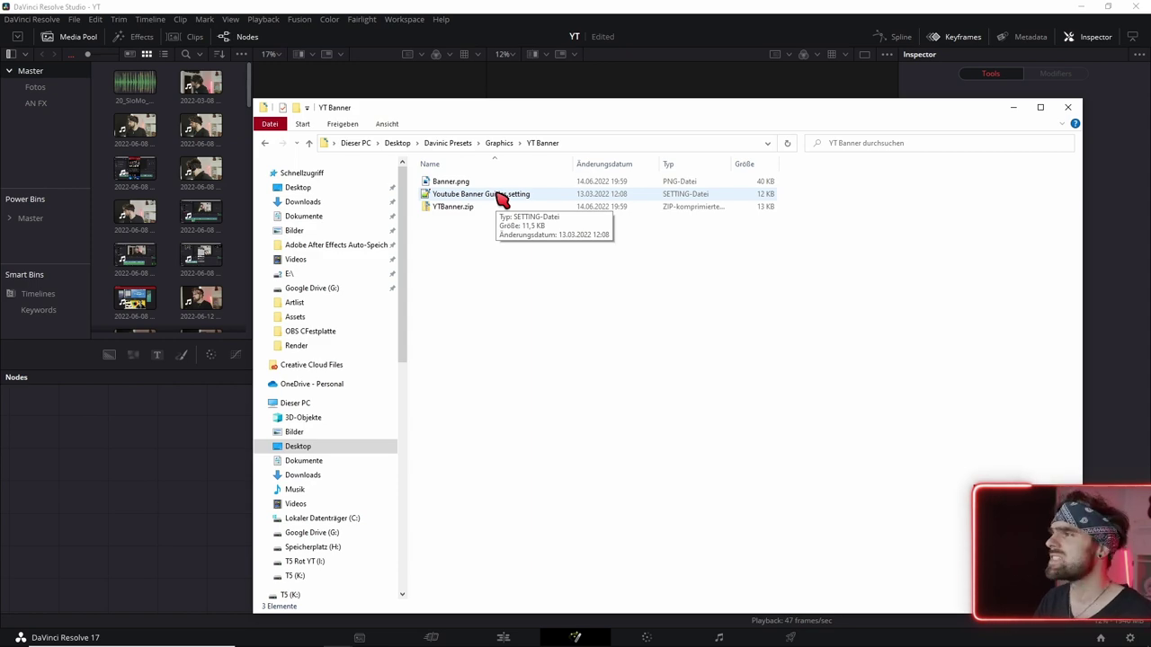
Step: Drop the Youtube Banner Guides.setting preset from Explorer into Resolve's node graph
left_click_drag(501, 199, 174, 481)
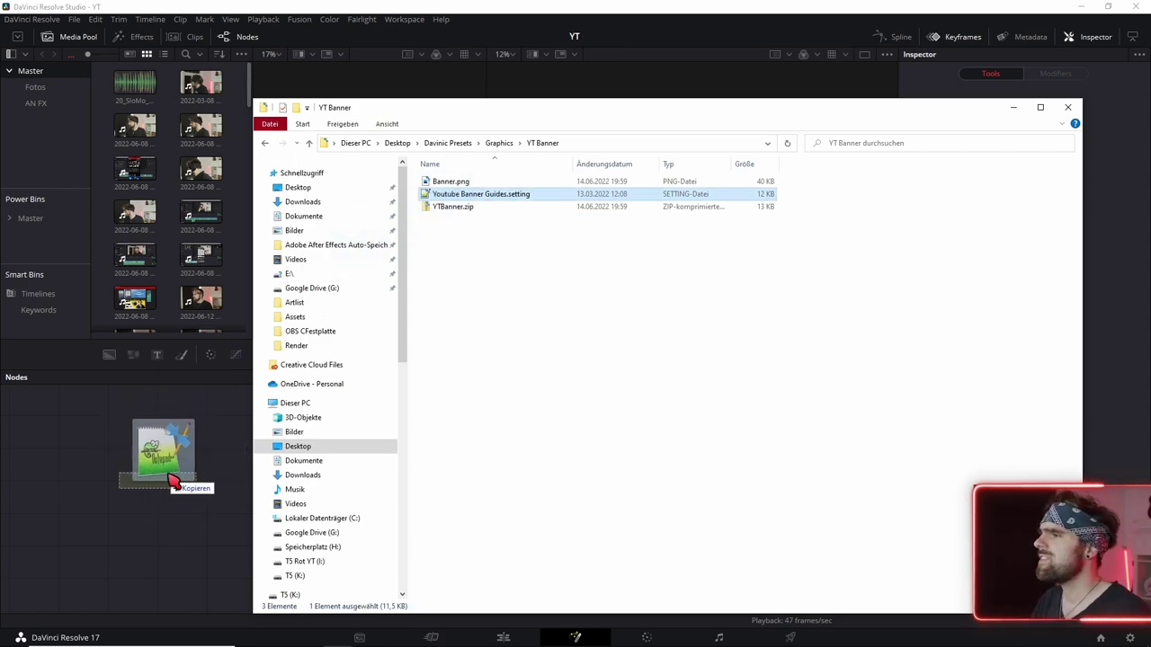
left_click_drag(173, 481, 171, 477)
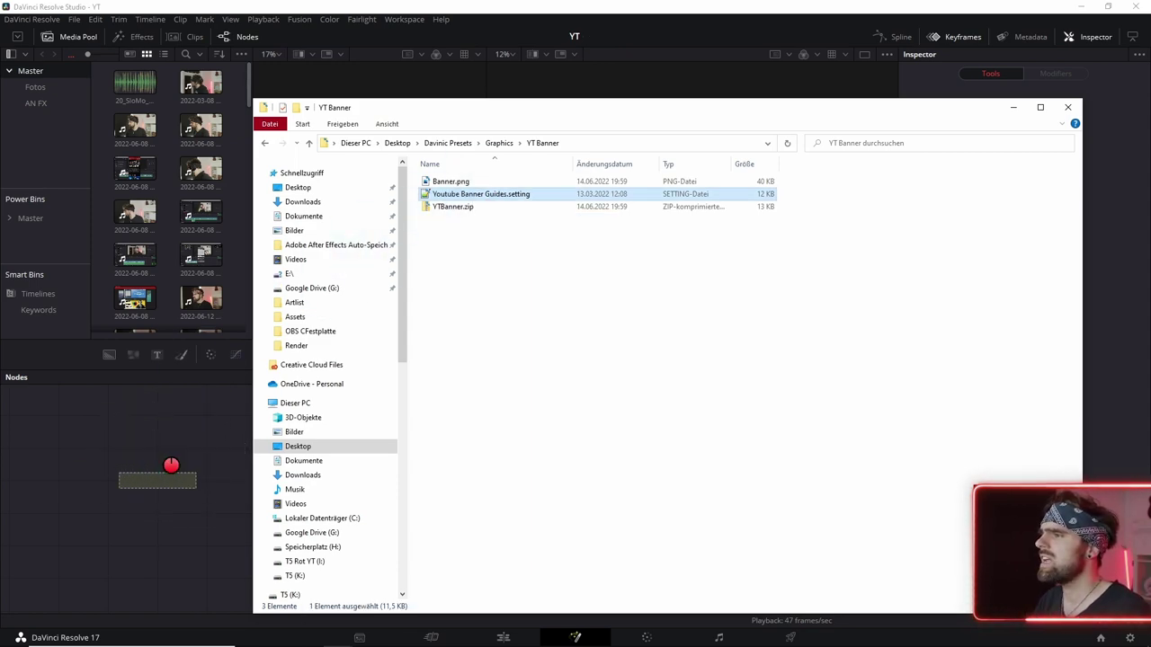
left_click(251, 492)
scroll(251, 493, "down", 3)
scroll(216, 462, "up", 3)
scroll(474, 437, "up", 2)
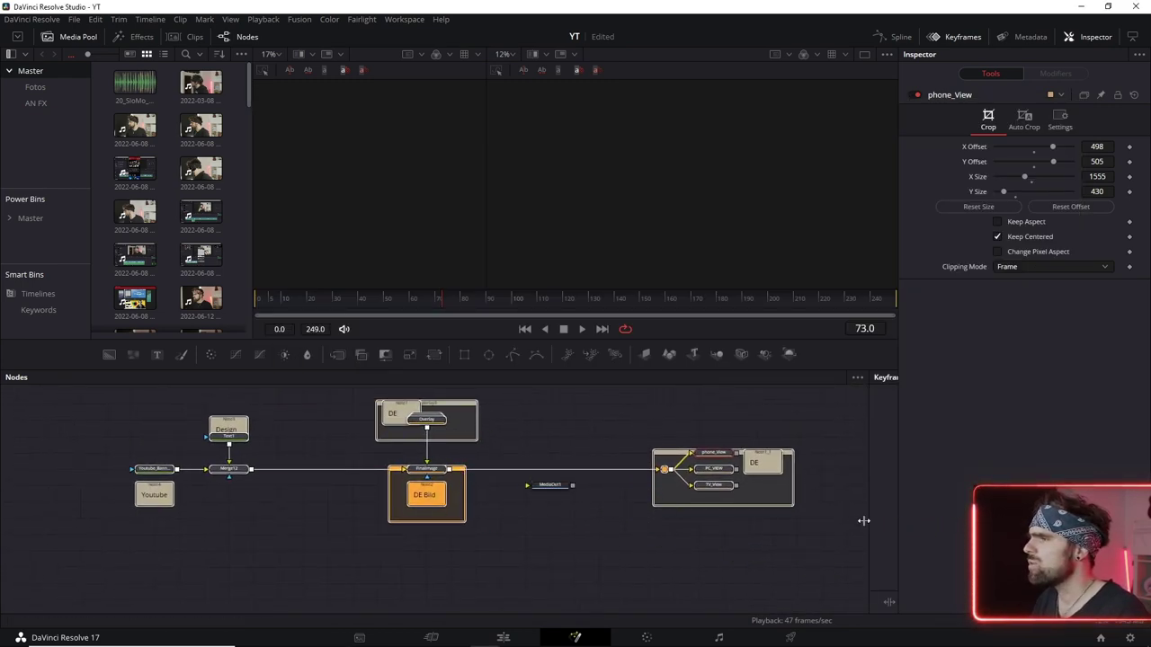
Step: Show the 2550x1440 Youtube_Banner_Size node in the left viewer and hide the Media Pool
left_click_drag(209, 528, 332, 541)
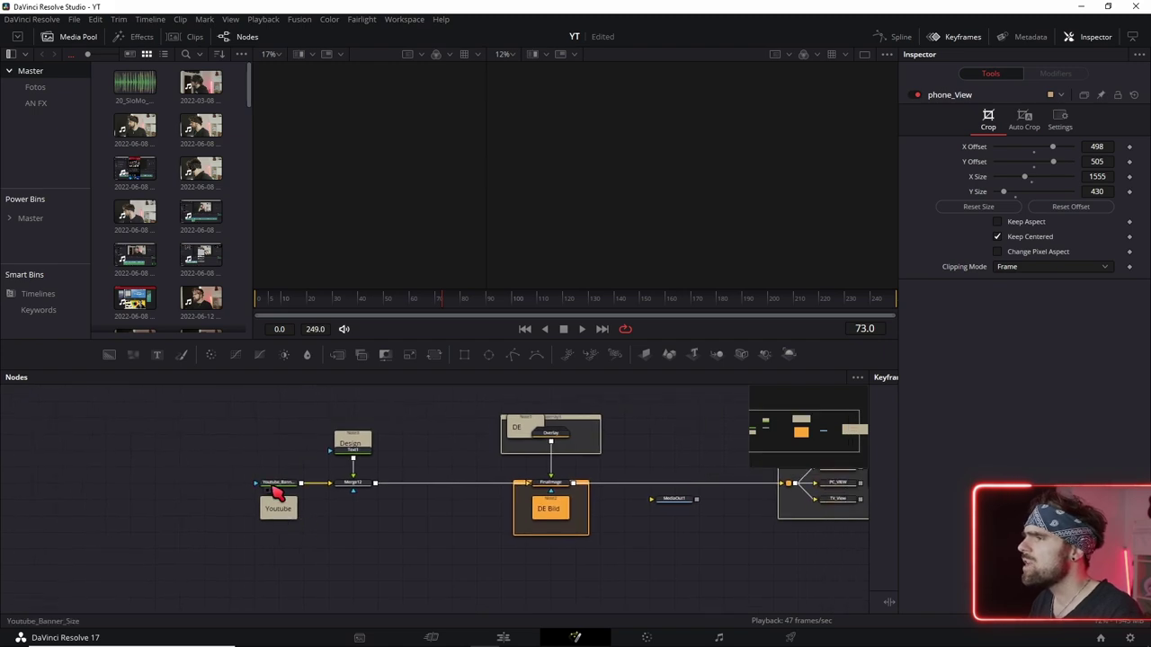
left_click(275, 483)
left_click_drag(278, 490, 365, 156)
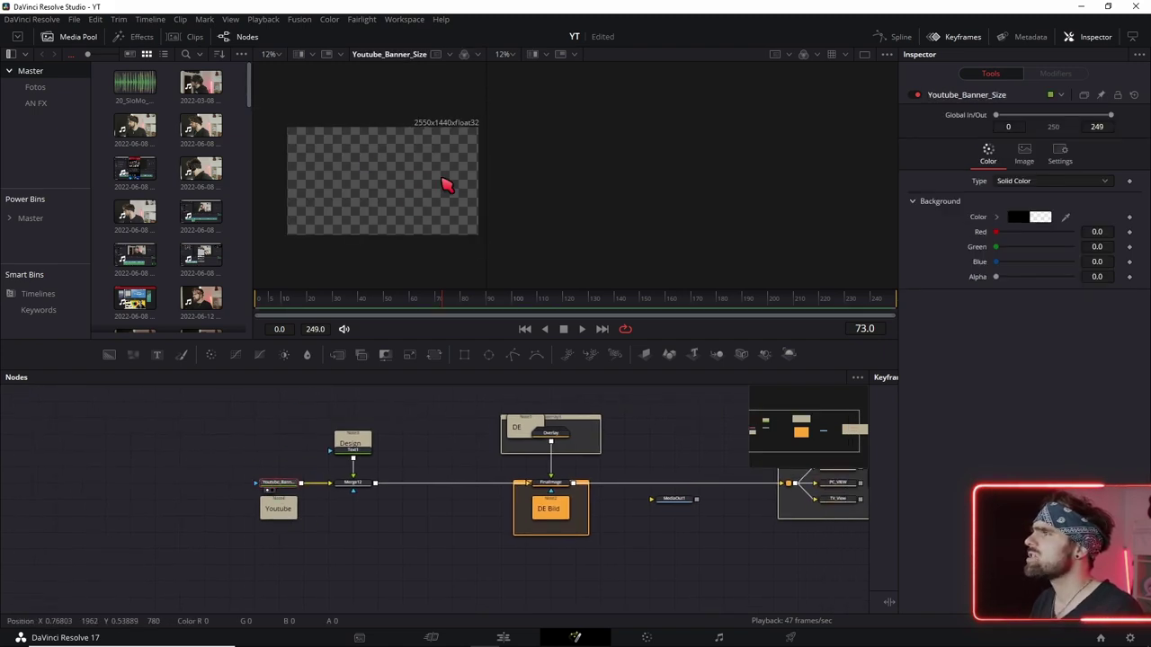
left_click(69, 36)
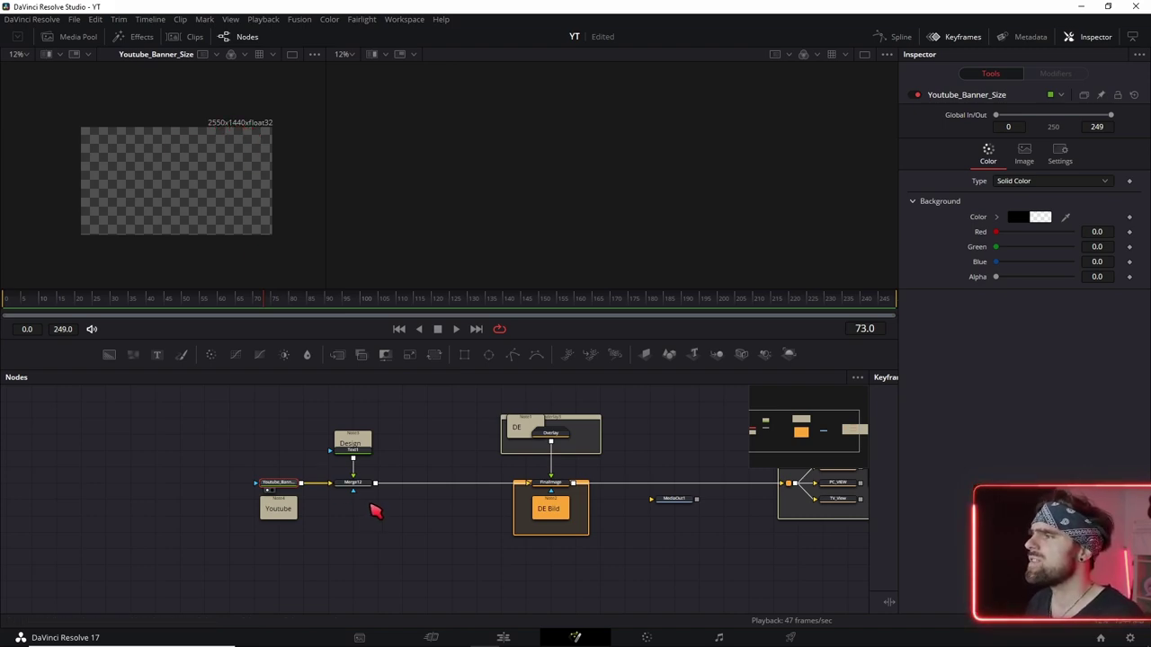
left_click_drag(375, 511, 320, 552)
Step: Show the FinalImage merge with its guide overlays in viewer 2
left_click_drag(501, 531, 580, 505)
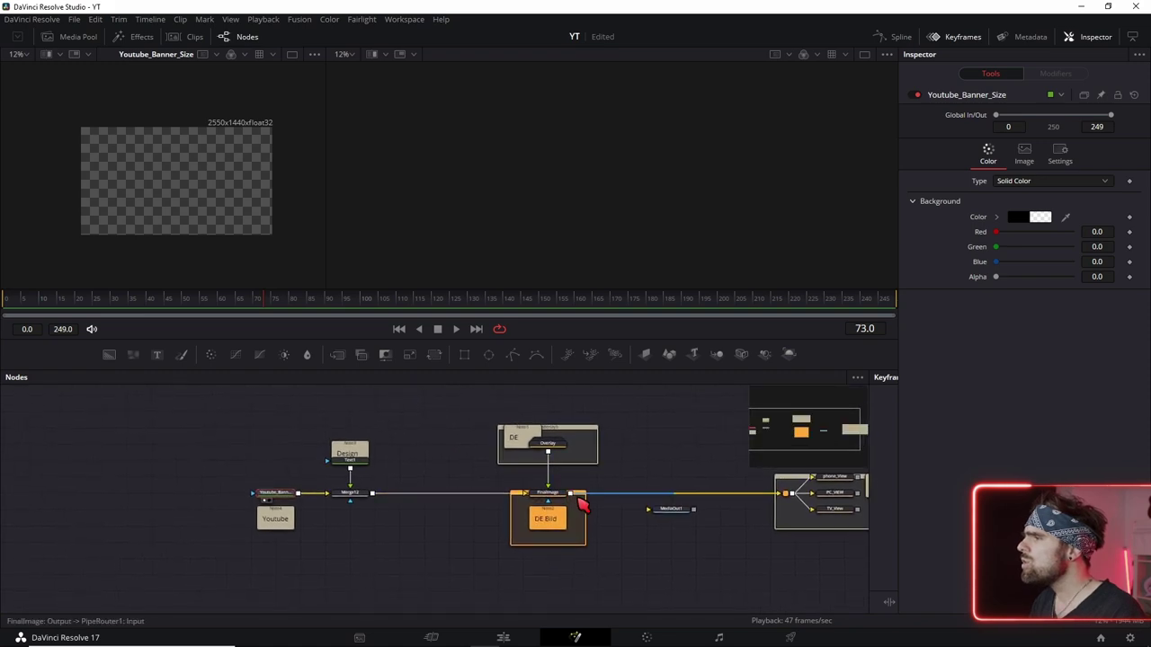
left_click(548, 496)
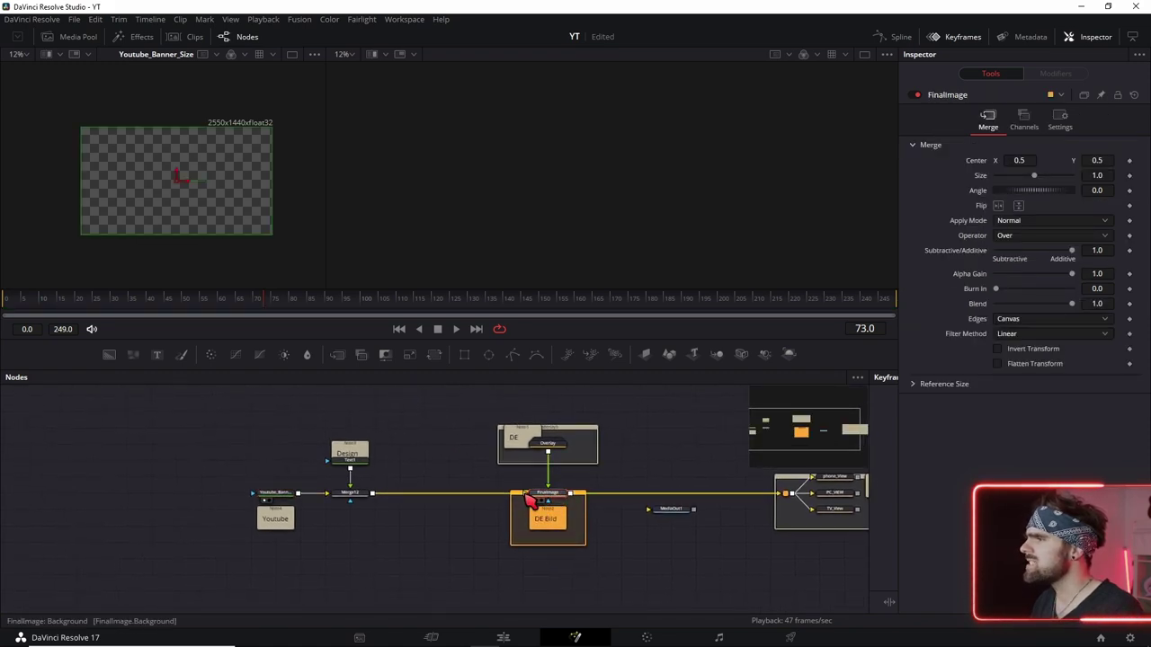
key("2")
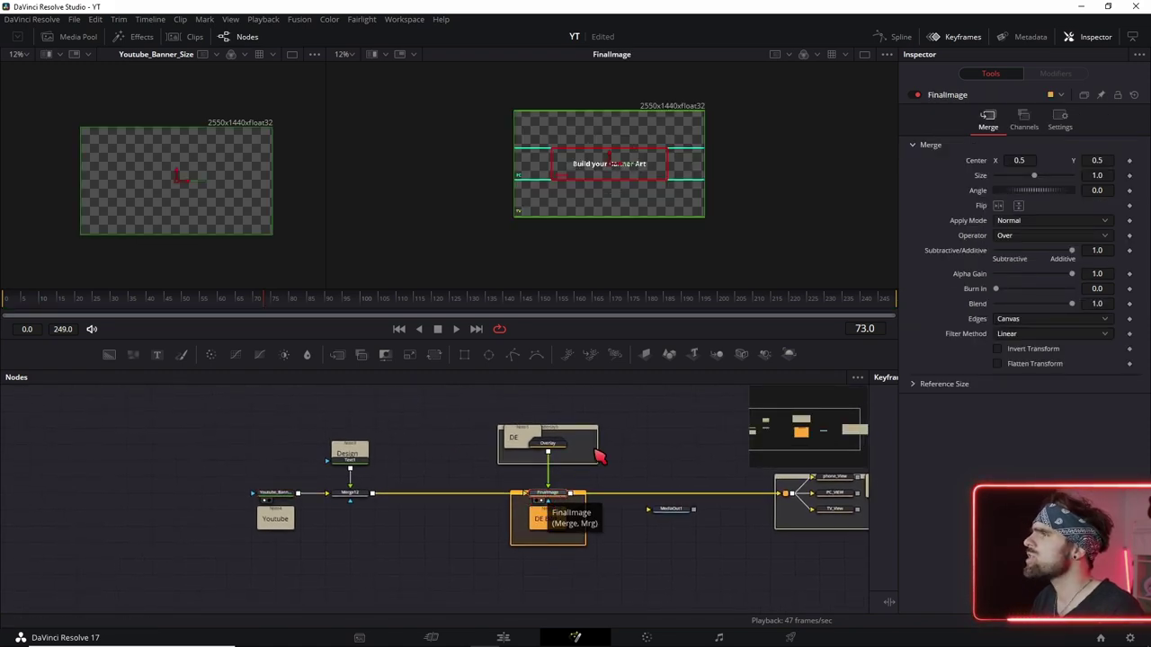
Step: Preview the banner through the phone_View, PC_VIEW and TV_View crop nodes
scroll(563, 462, "right", 3)
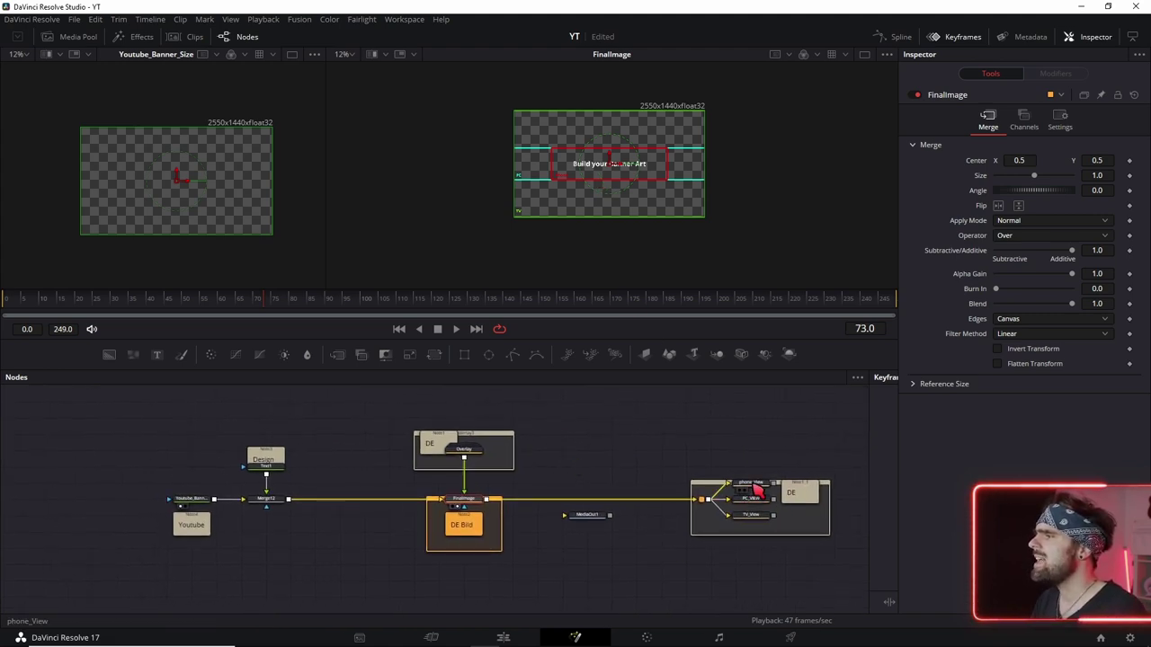
left_click_drag(758, 490, 693, 205)
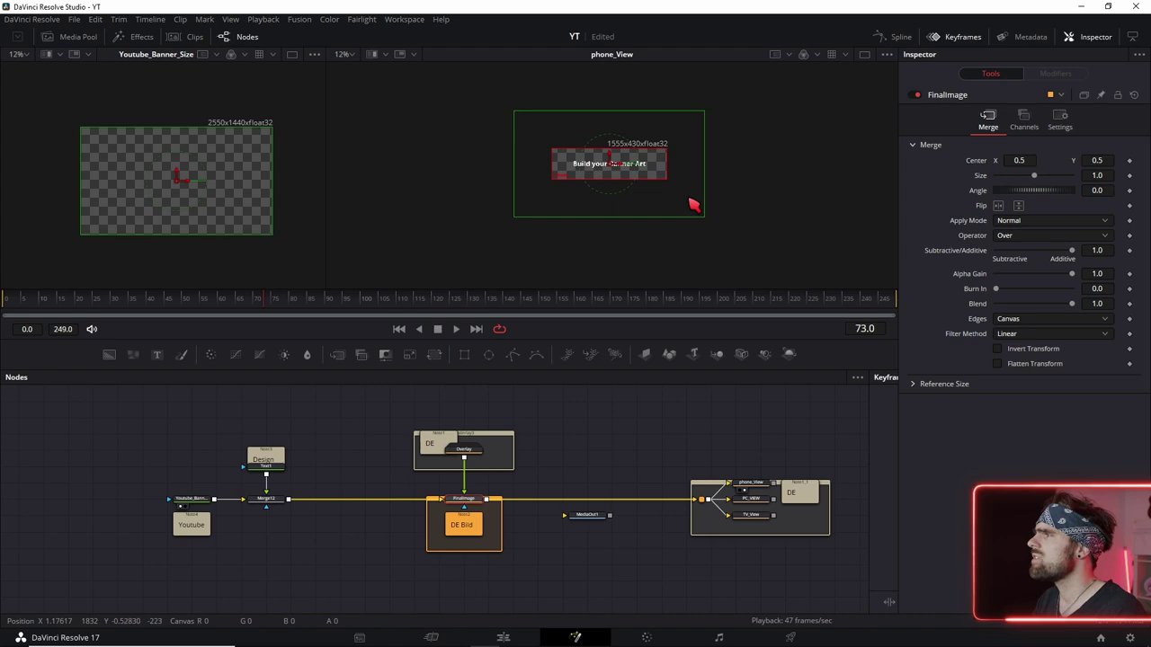
scroll(630, 196, "up", 2)
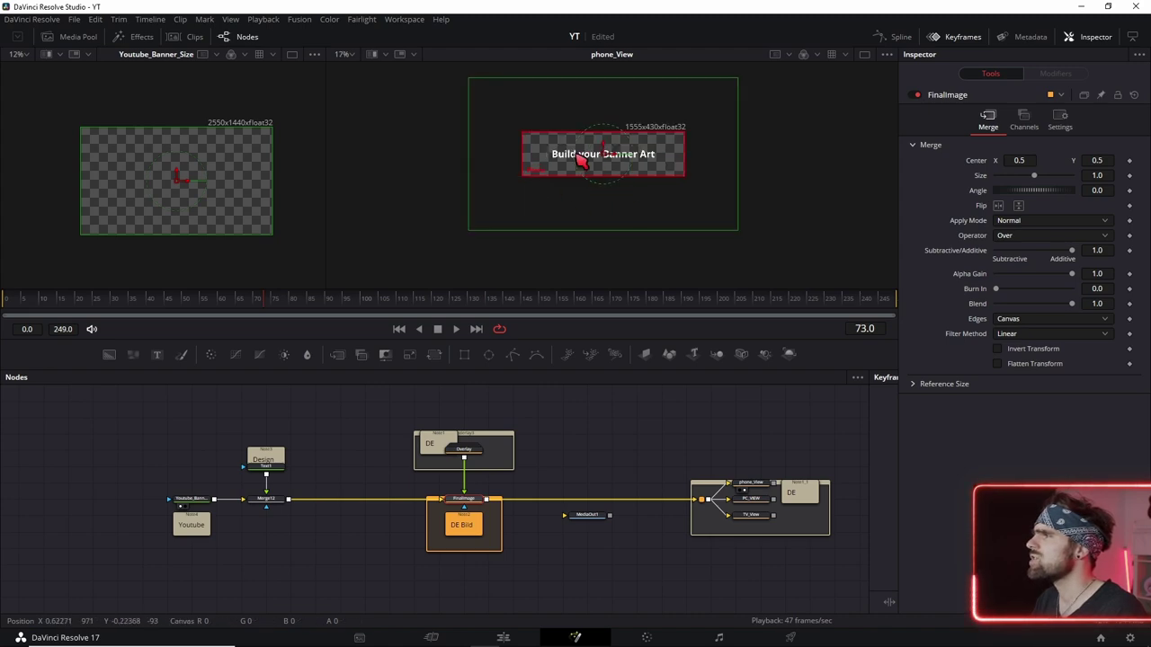
left_click(756, 507)
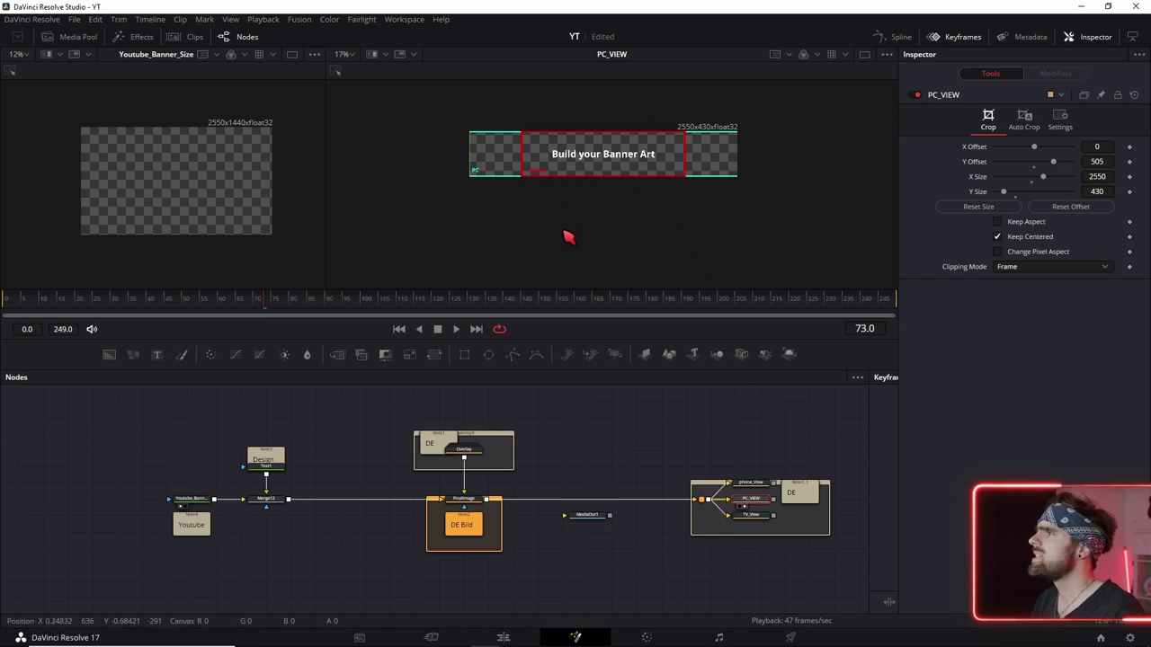
left_click(752, 518)
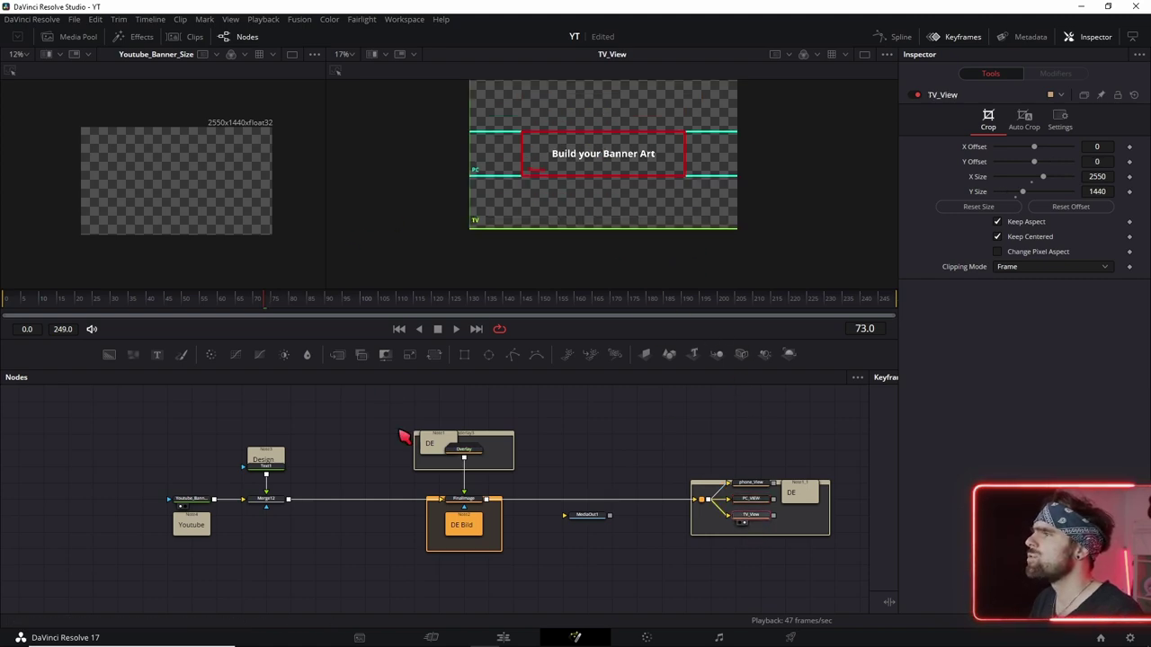
scroll(404, 437, "left", 5)
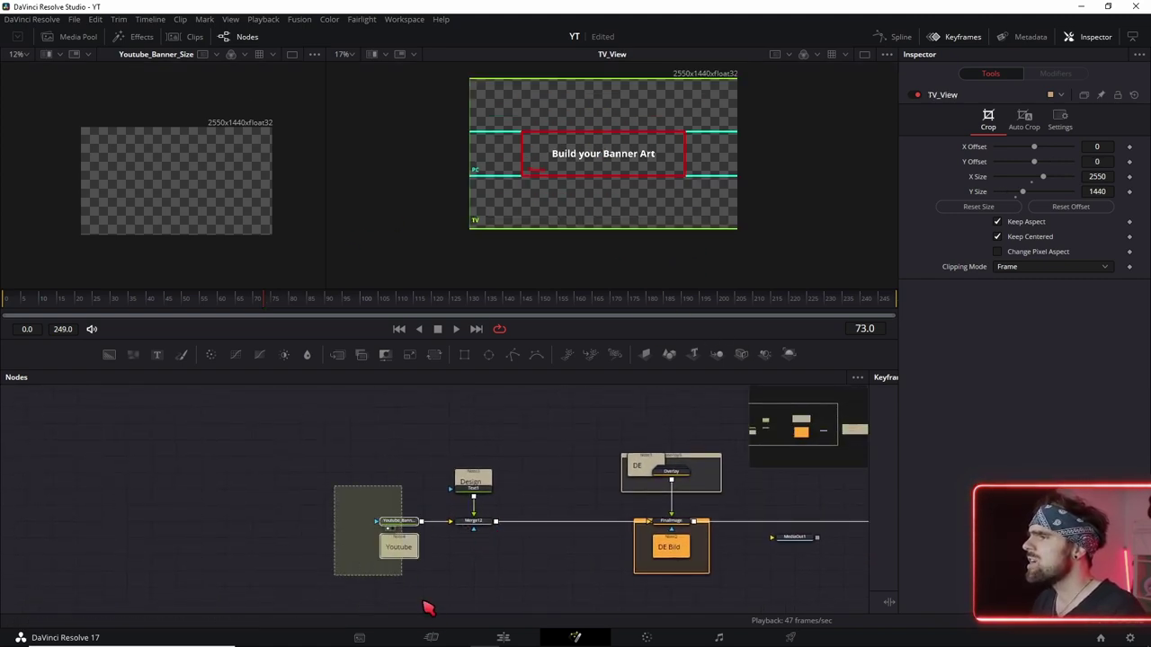
Step: Move Youtube_Banner_Size and its Note4 further left in the node graph
left_click_drag(428, 609, 423, 603)
left_click_drag(417, 523, 243, 509)
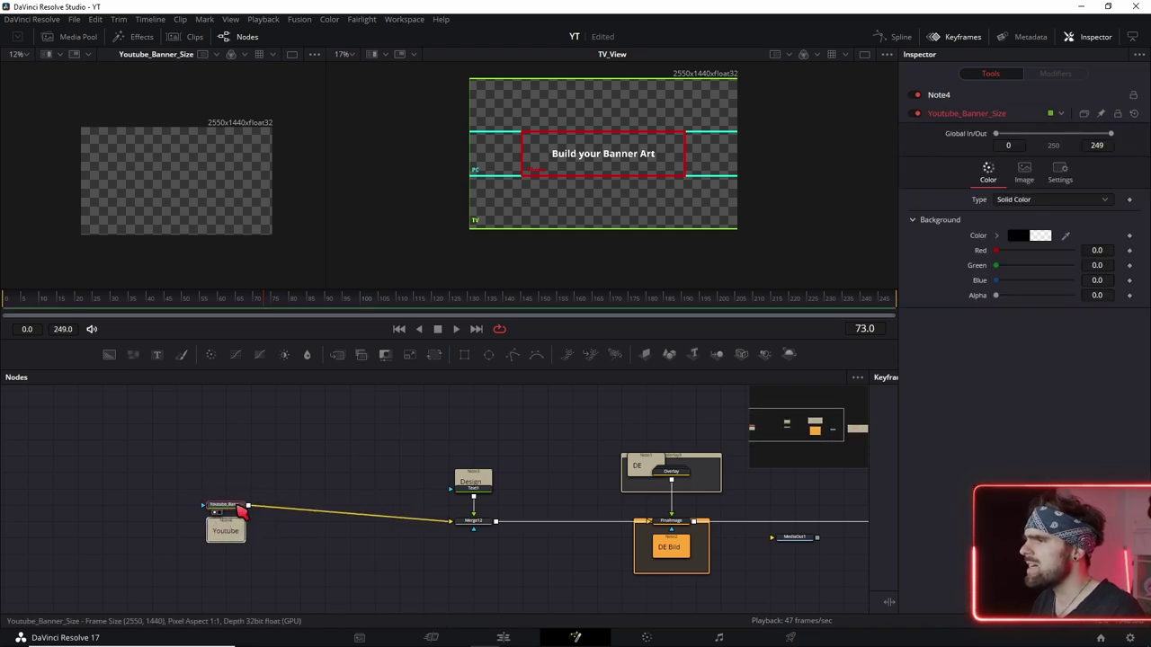
left_click(250, 543)
scroll(354, 495, "left", 2)
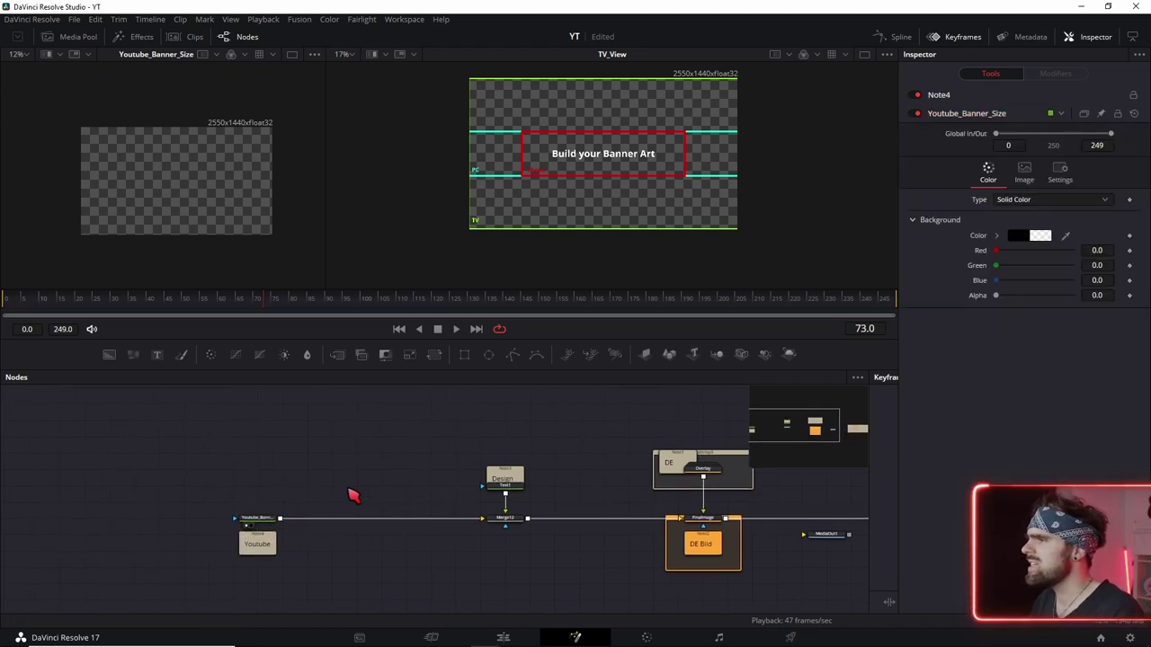
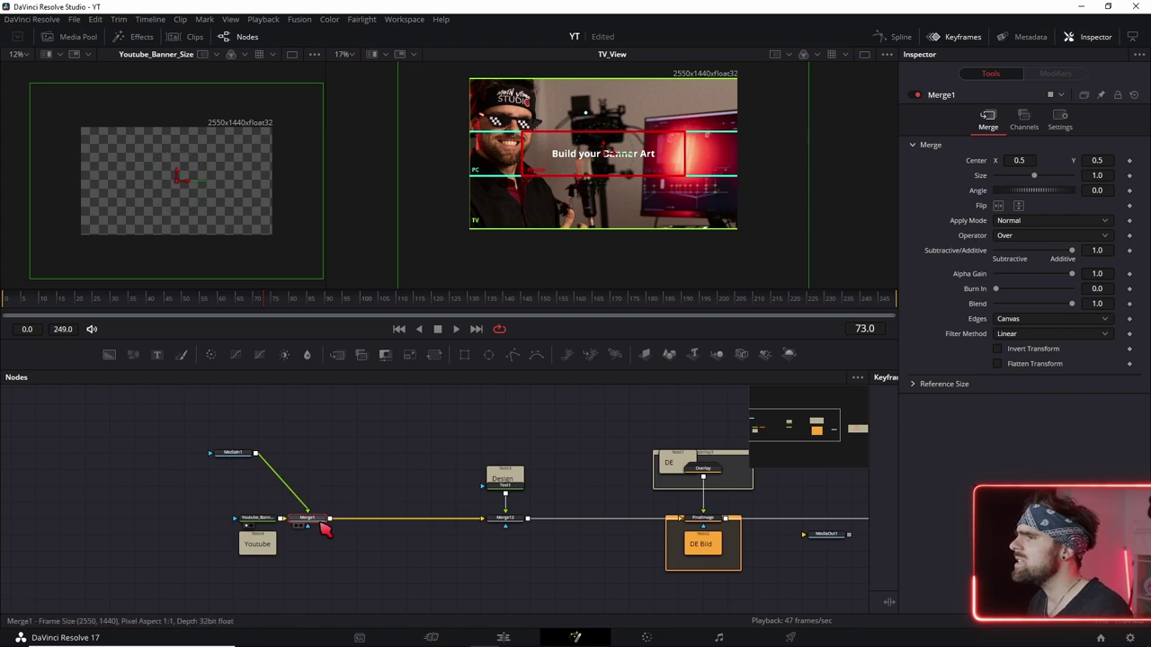
Step: Scale the desk photo in Merge1 to 0.44 and set its center to 0.387/0.442
left_click_drag(1038, 182, 1016, 187)
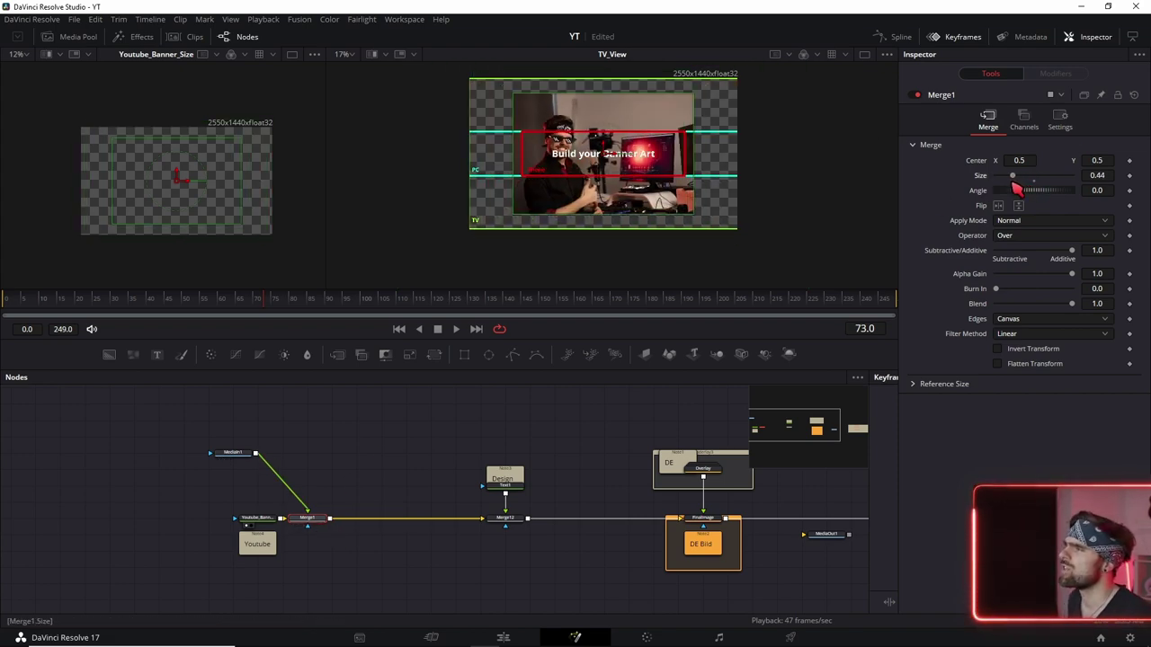
left_click_drag(571, 157, 540, 166)
scroll(540, 167, "up", 2, "ctrl")
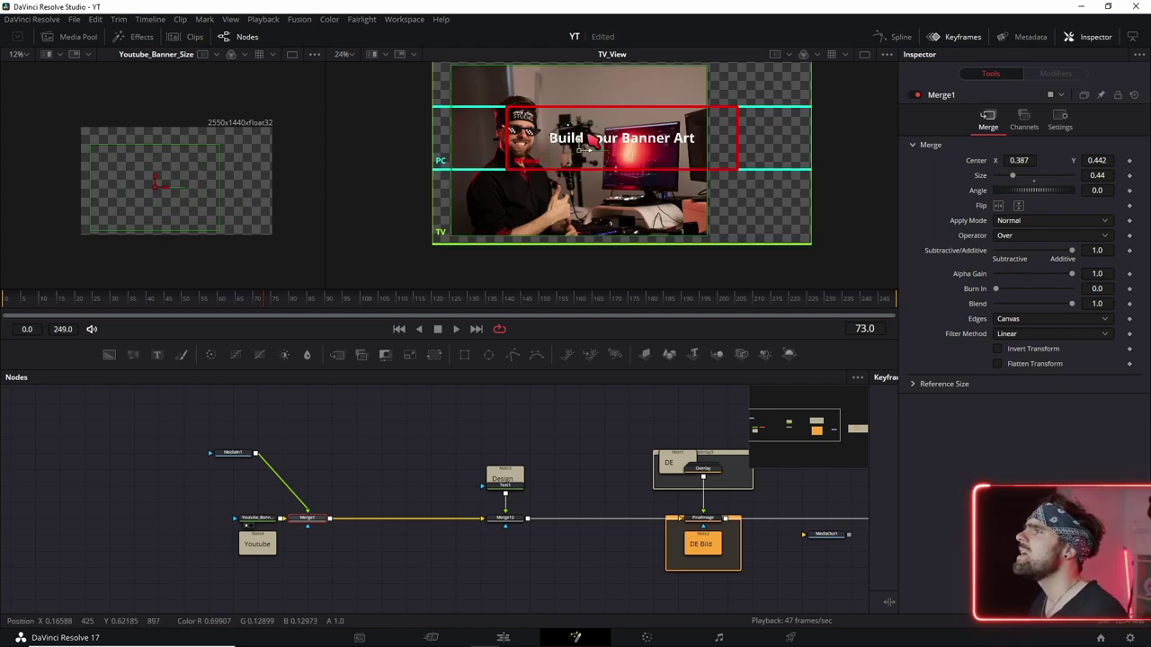
Step: Delete the old 'Build your Banner Art' Text node from the node graph
scroll(441, 461, "left", 3)
scroll(550, 478, "down", 1)
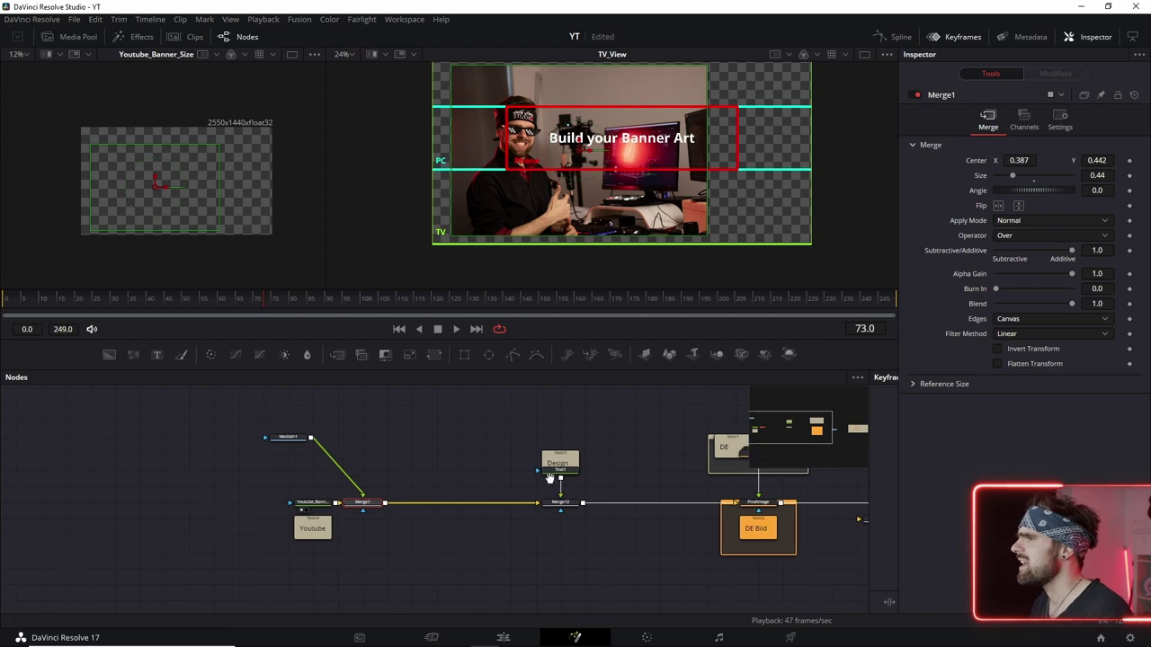
left_click_drag(398, 444, 427, 457)
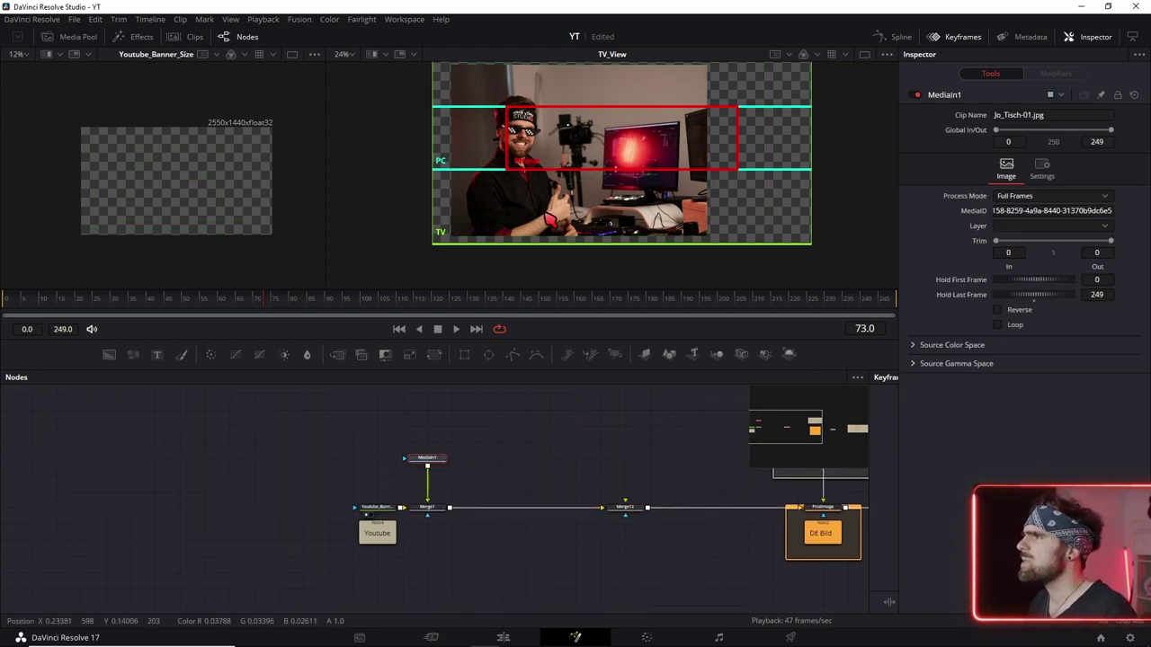
Step: Show MediaIn1, the desk photo on its own, in the left viewer
scroll(415, 476, "up", 2)
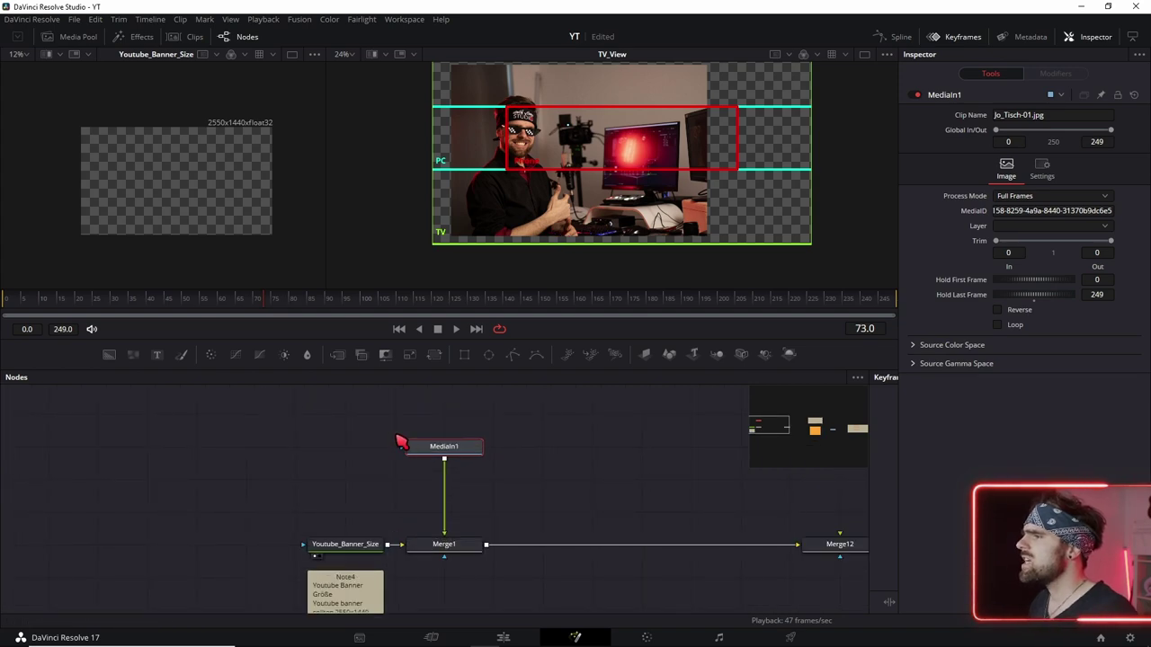
left_click(432, 413)
scroll(526, 200, "up", 2)
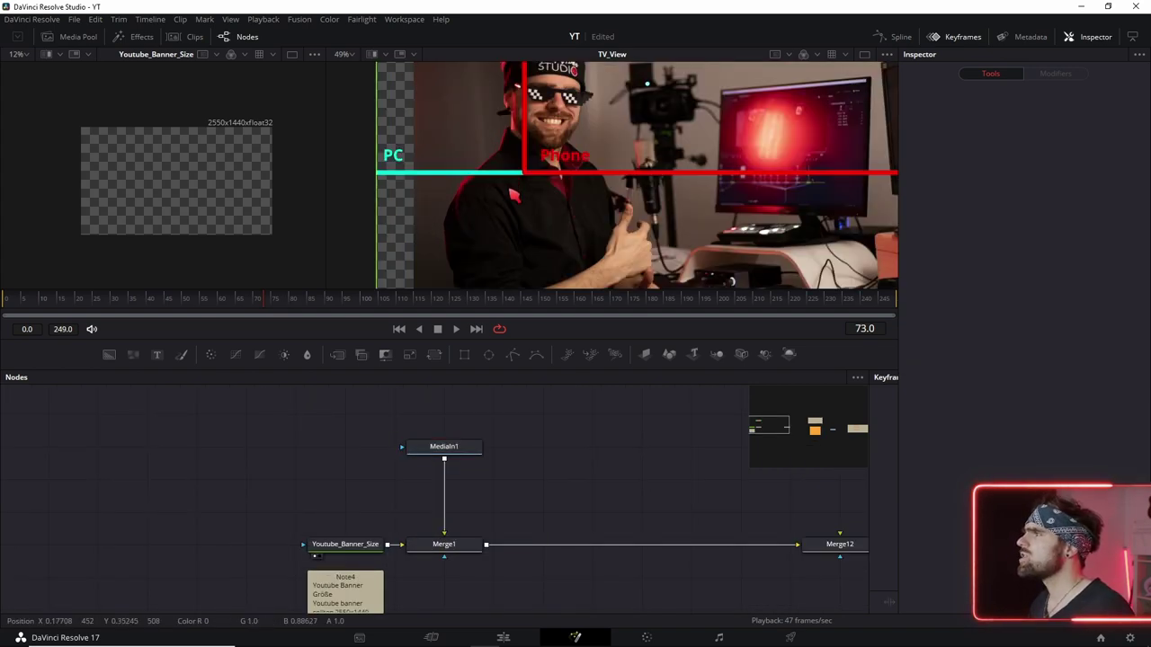
scroll(528, 198, "down", 2)
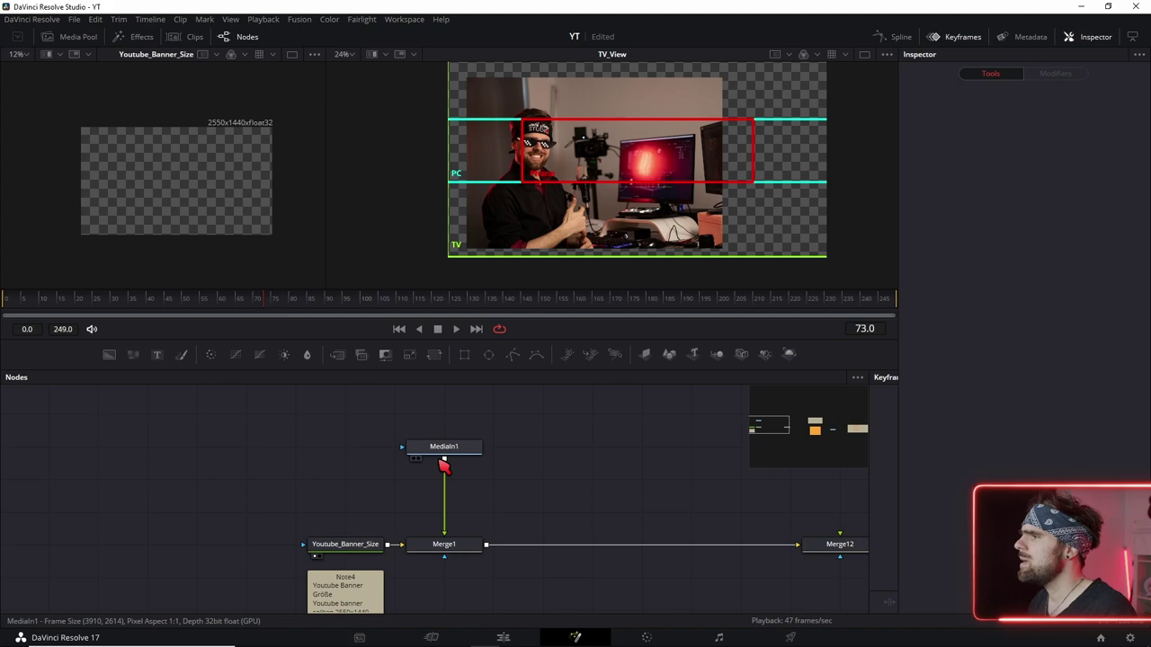
left_click_drag(444, 454, 209, 192)
Step: Add a Polygon1 mask node from the toolbar and try linking it to the photo
scroll(209, 192, "down", 3)
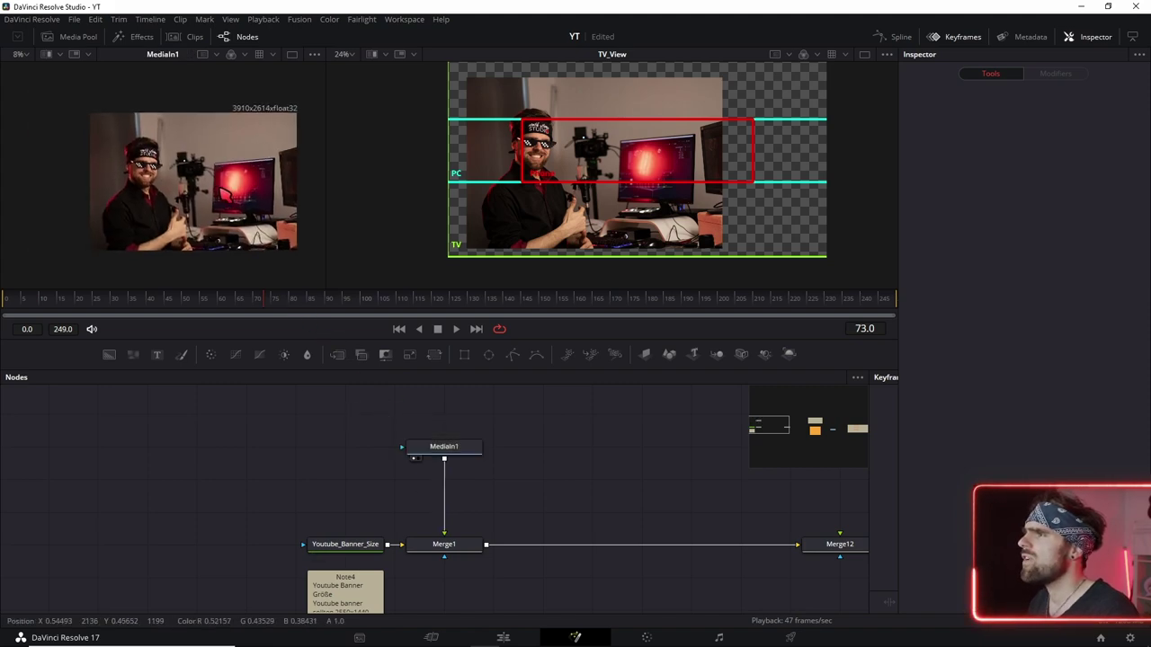
scroll(247, 193, "up", 1)
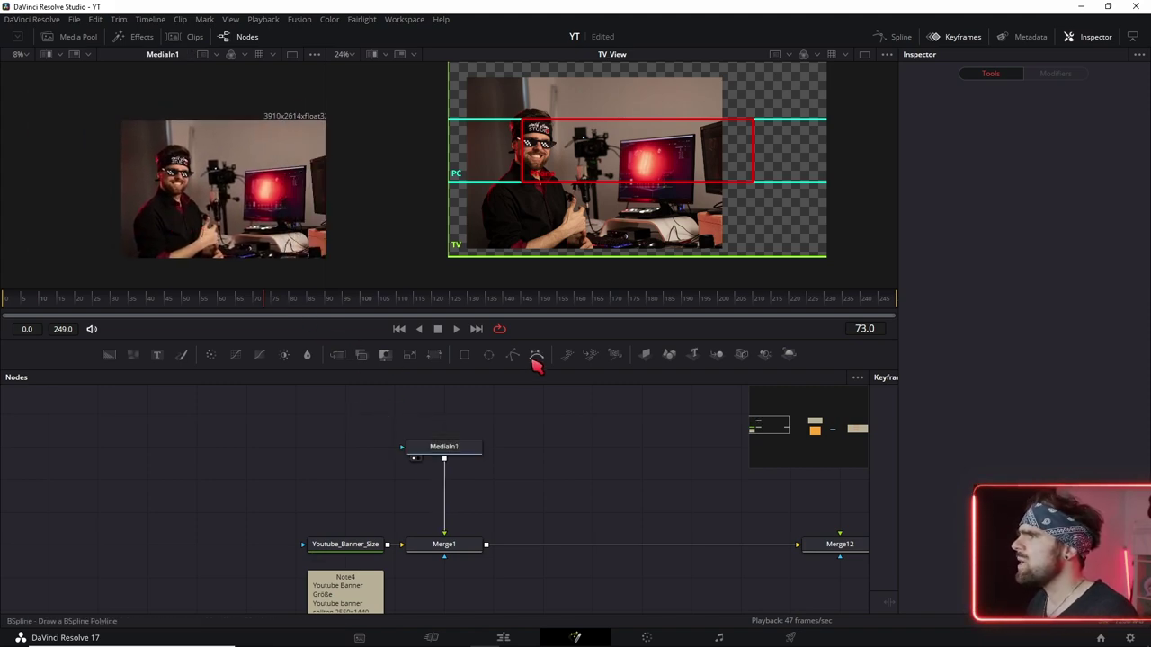
left_click(344, 453)
scroll(216, 193, "up", 3)
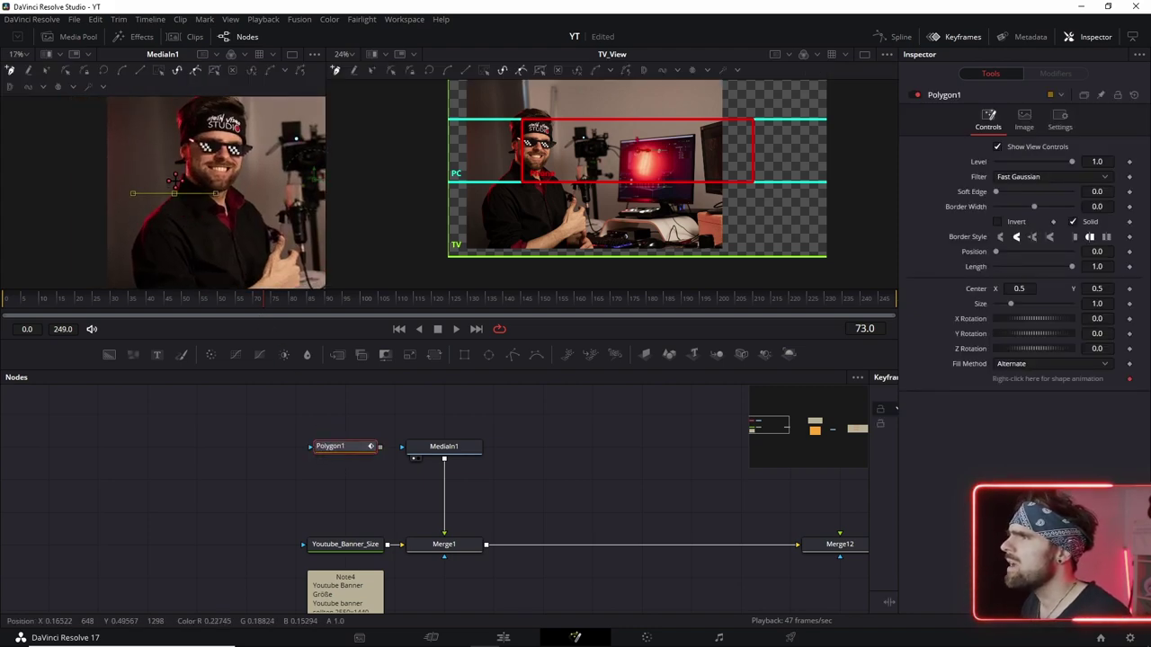
left_click_drag(380, 447, 439, 454)
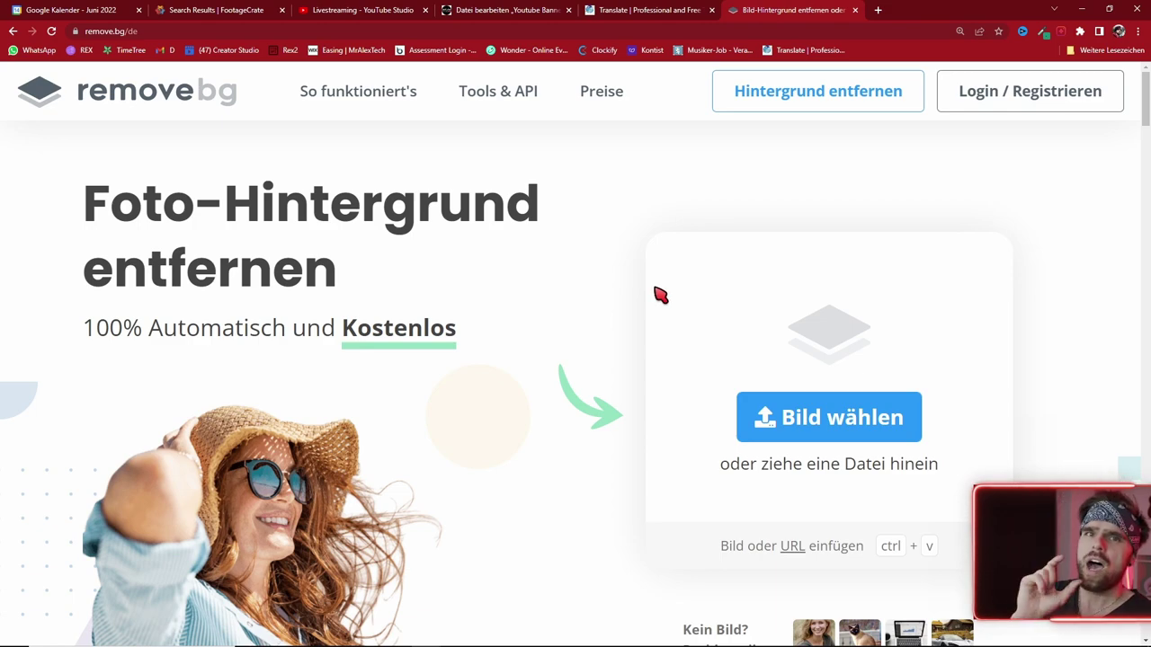
key("alt+Tab")
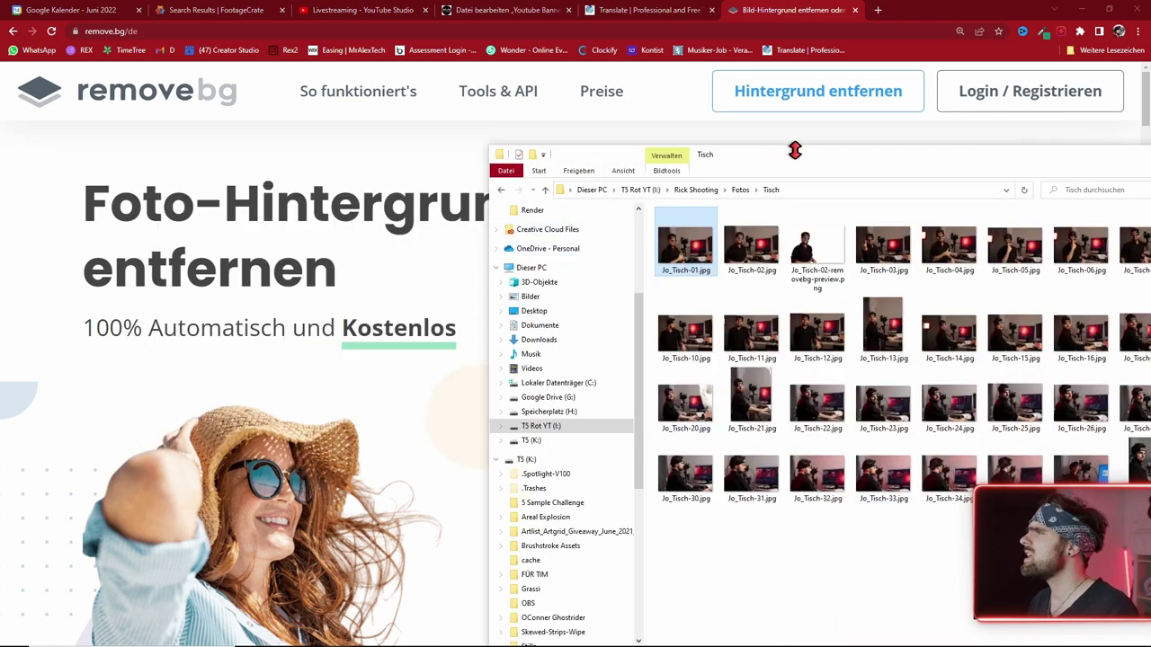
left_click_drag(794, 150, 340, 431)
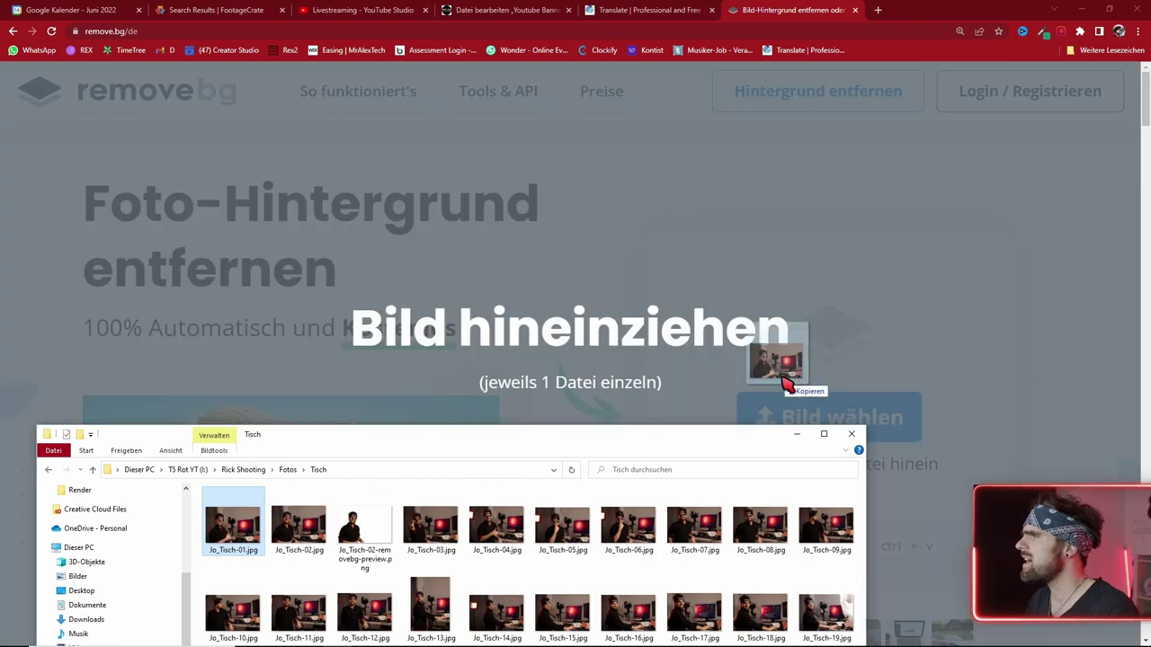
left_click_drag(230, 537, 840, 367)
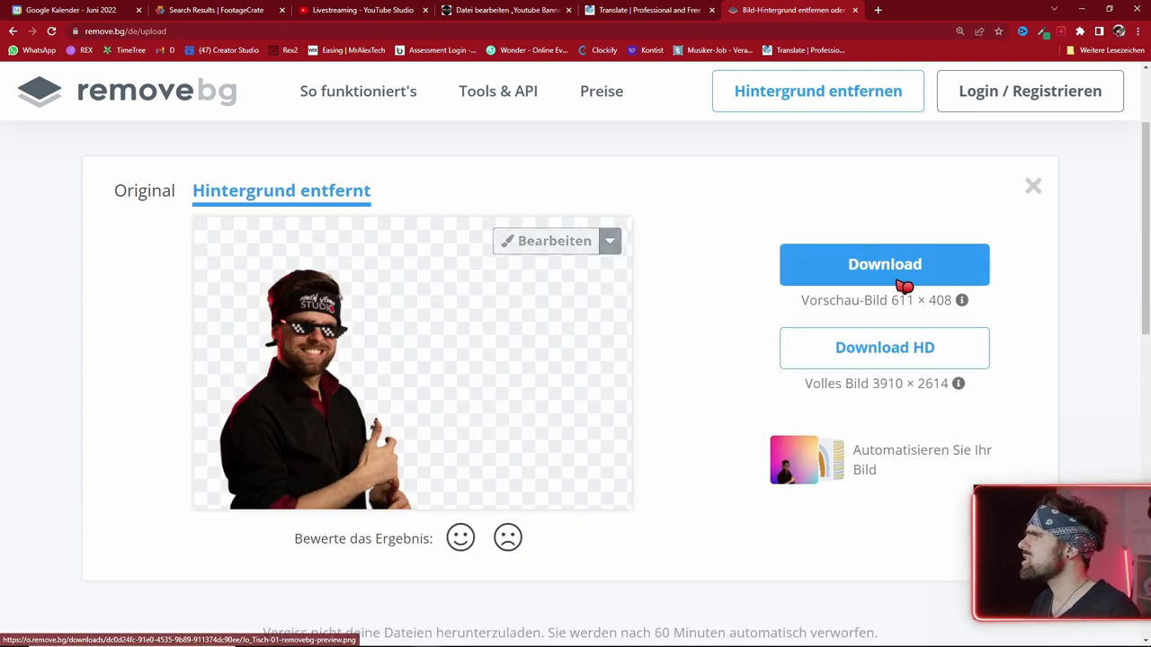
left_click(873, 269)
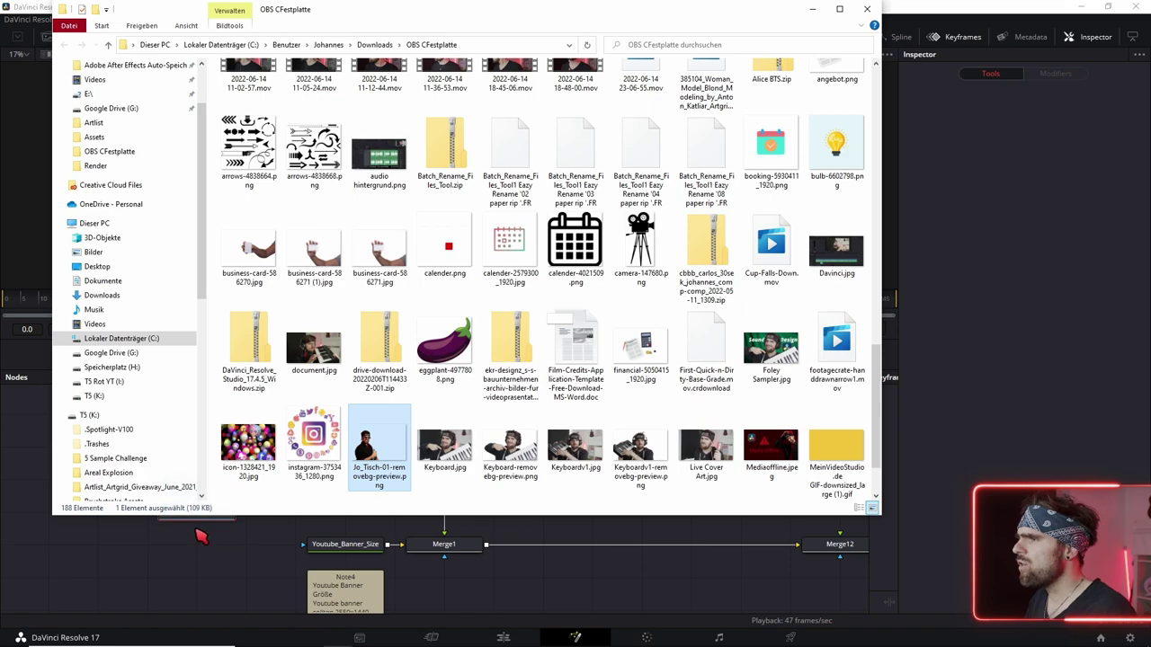
Step: Import the removebg cut-out PNG into the node graph and add a Bitmap node
left_click_drag(201, 534, 193, 452)
left_click(199, 523)
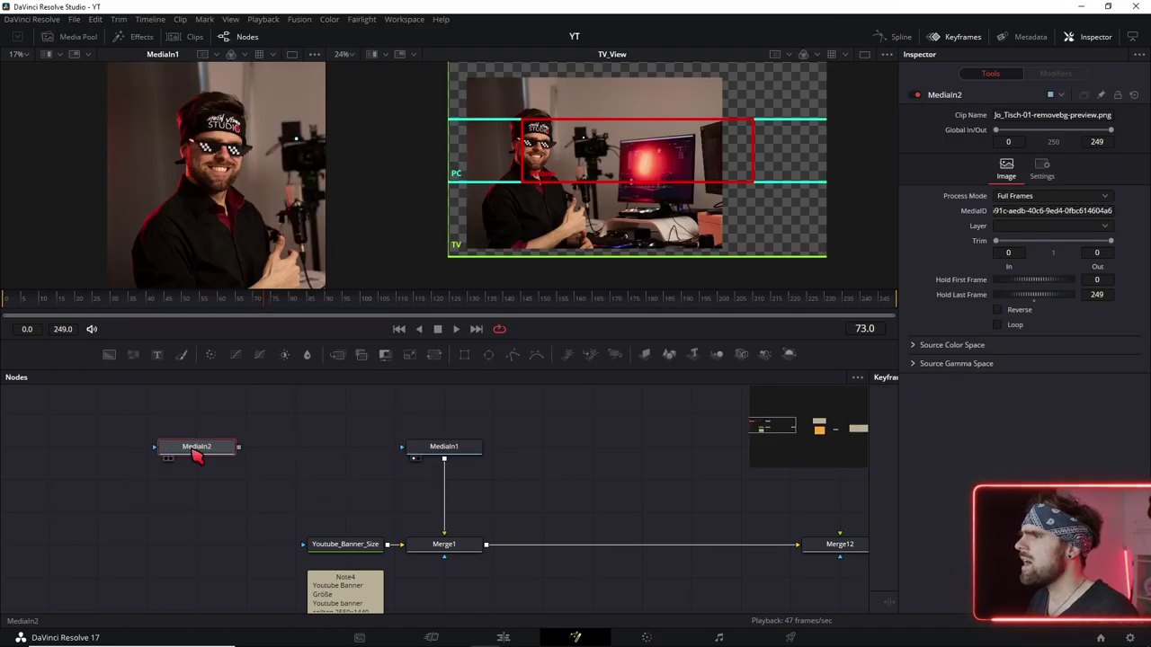
key("shift+space")
type("xf")
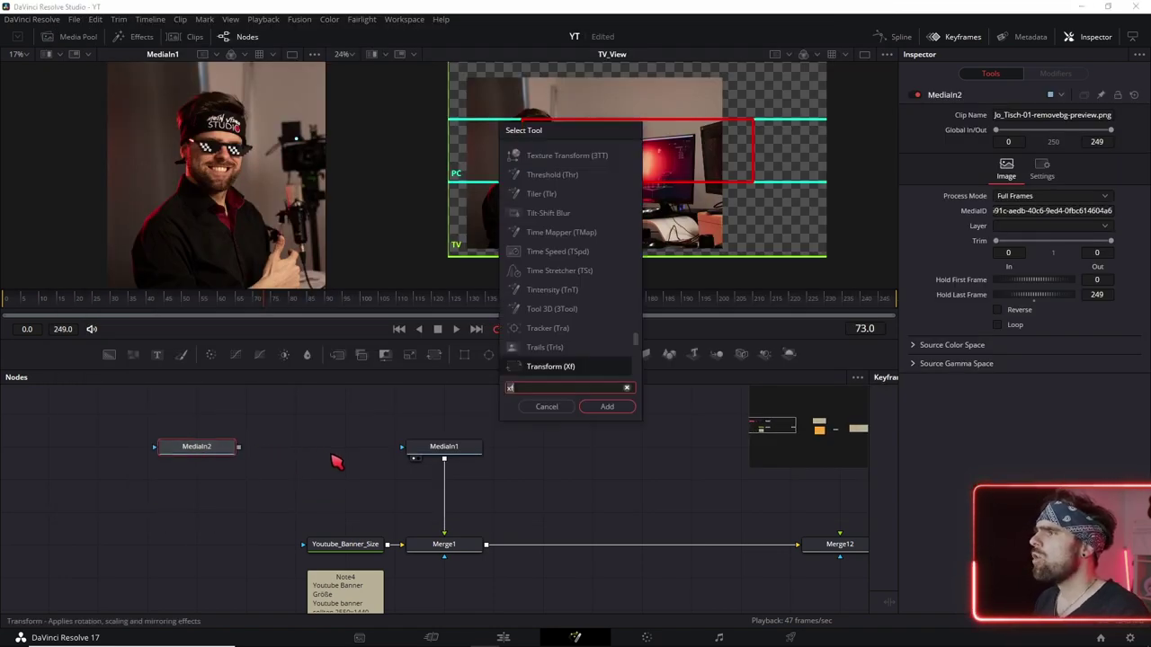
key("BackSpace")
key("BackSpace")
type("bit")
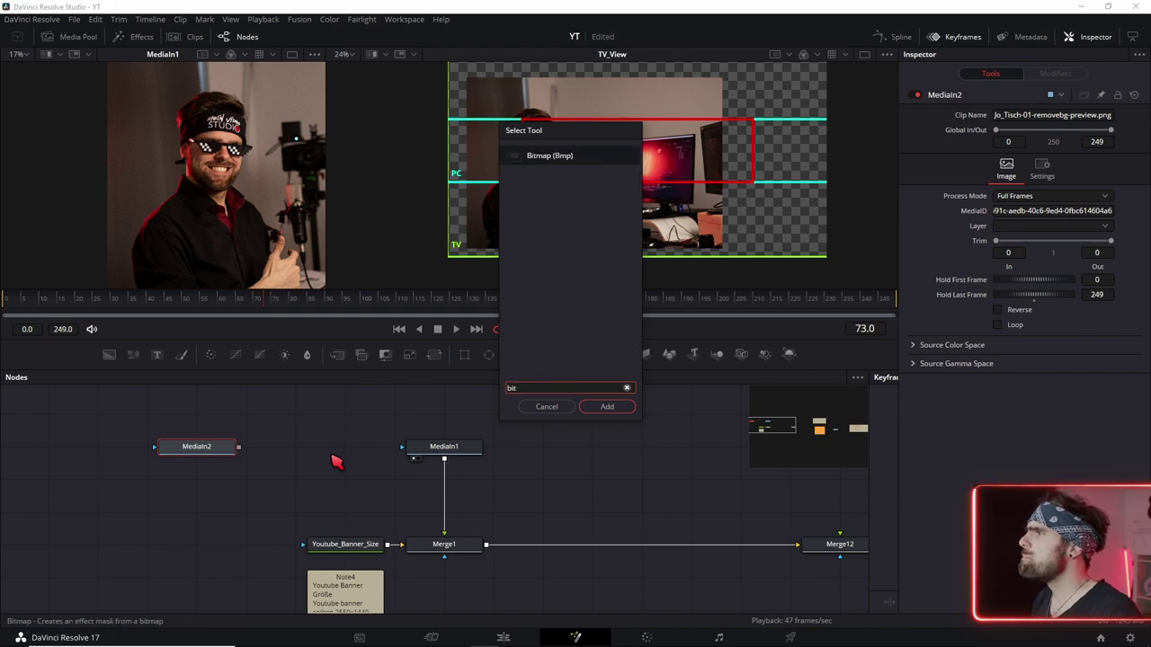
key("Return")
Step: Feed the cut-out into Bitmap1, mask MediaIn1 with it, and set Fit Input to Stretch
left_click_drag(214, 412, 313, 445)
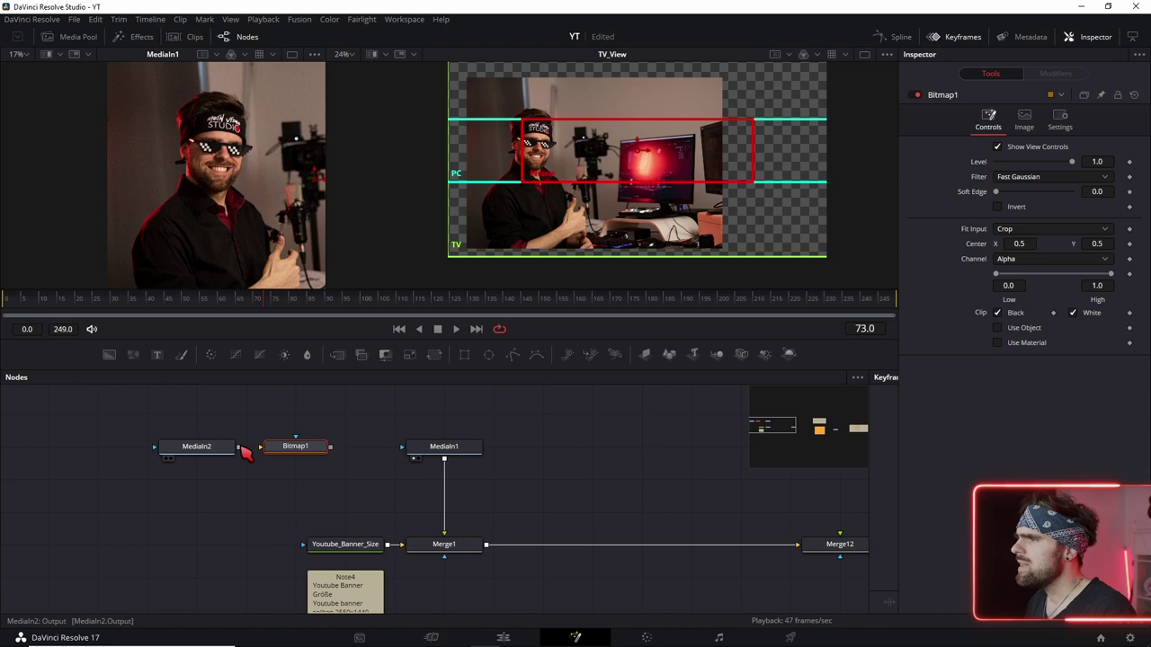
left_click_drag(239, 448, 267, 449)
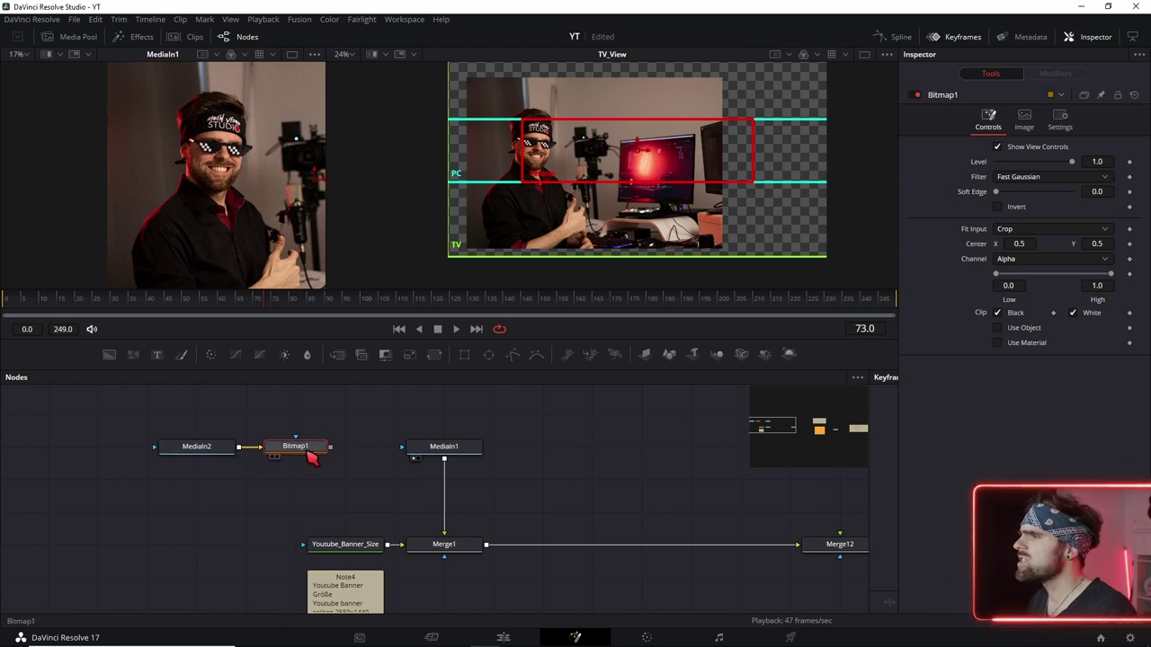
left_click(1028, 231)
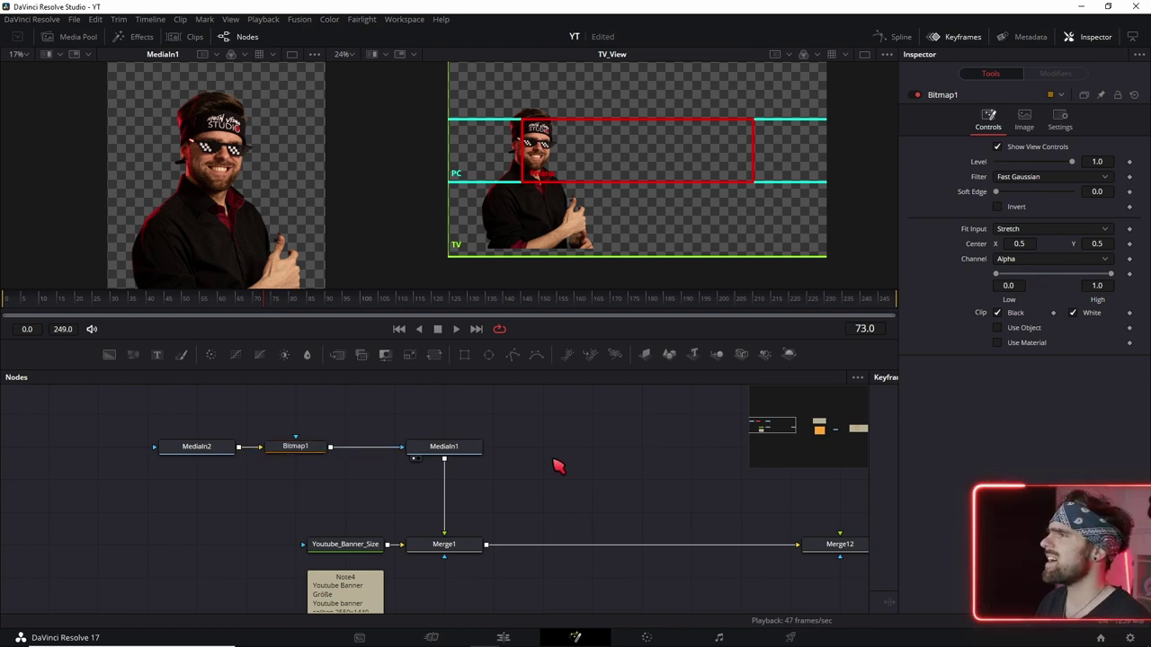
Step: Set Merge1 Size to 0.5 and Center X to about 0.455 for the cut-out creator
left_click(472, 544)
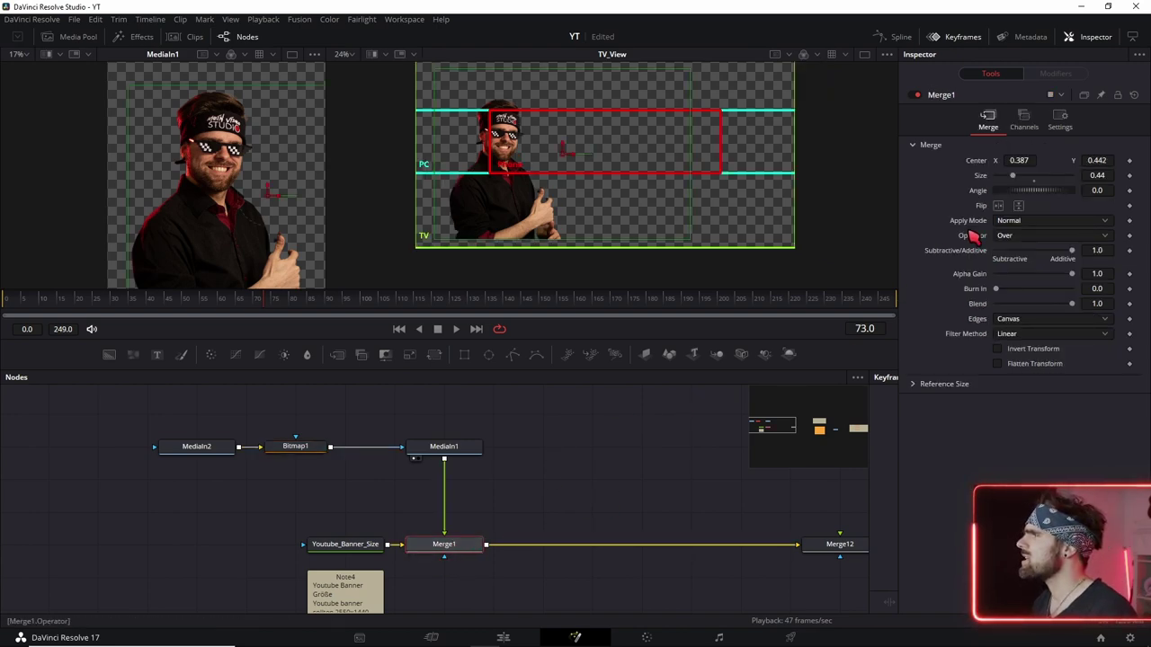
left_click_drag(1020, 179, 1023, 181)
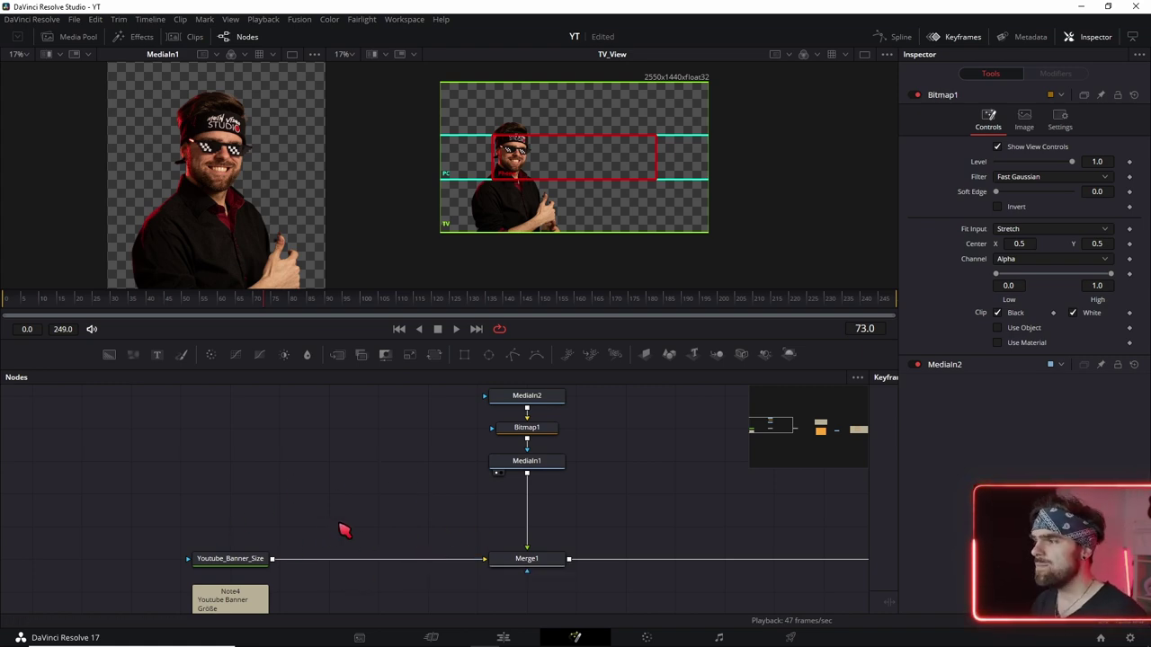
left_click(216, 558)
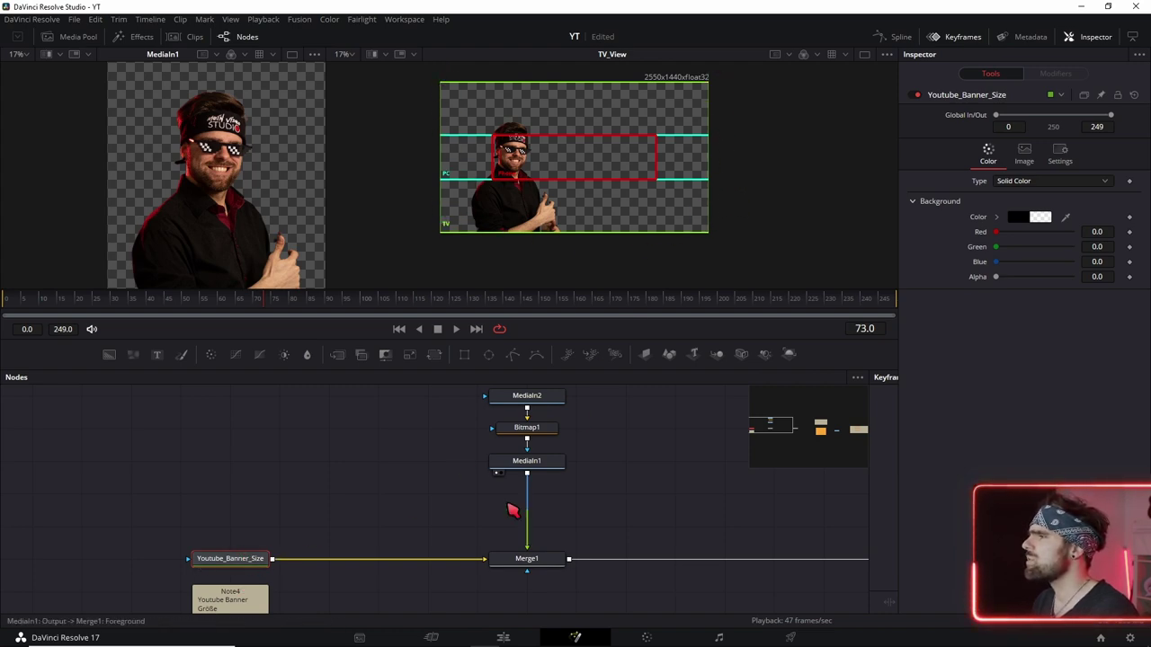
left_click(533, 559)
scroll(521, 547, "right", 2)
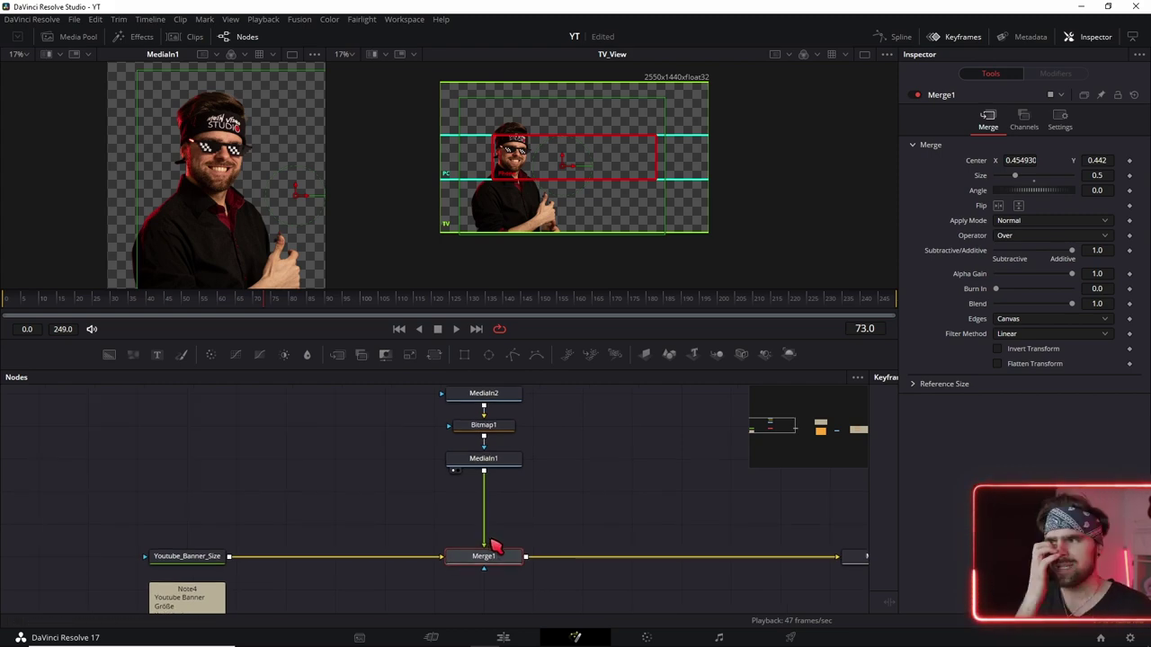
scroll(495, 546, "right", 2)
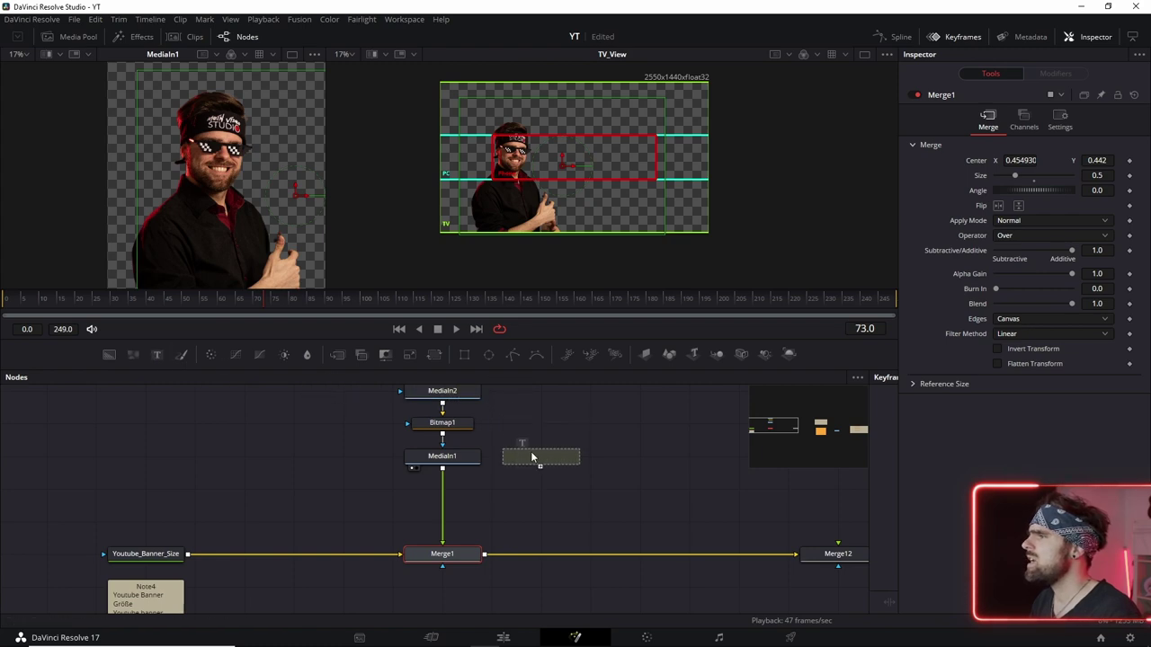
Step: Move the Dein Text title onto the head and restack Template/Merge2 before Merge1
mouse_move(158, 355)
left_mouse_down()
mouse_move(540, 454)
mouse_move(534, 570)
left_mouse_up()
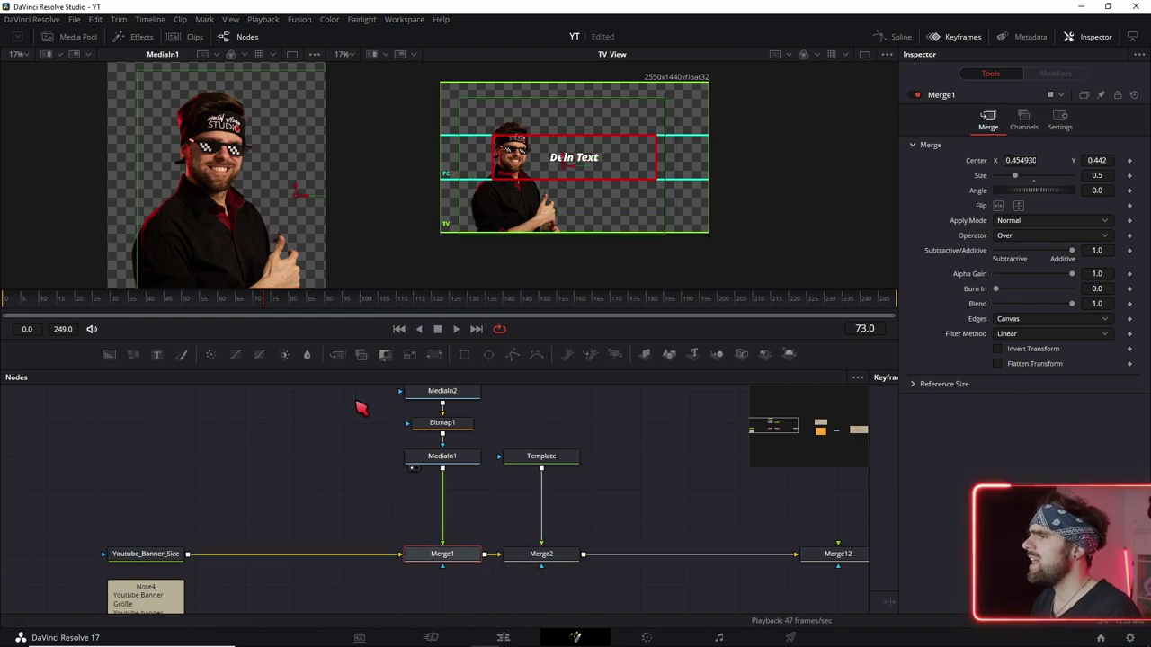
left_click_drag(355, 394, 466, 608)
left_click_drag(532, 447, 580, 607)
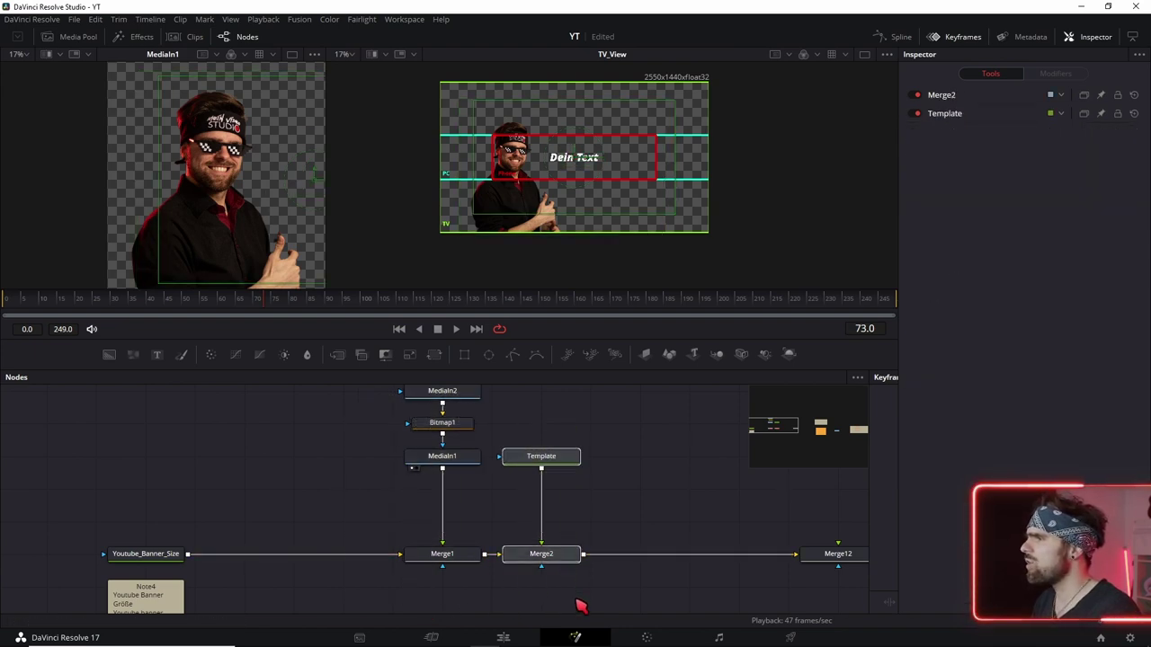
left_click(561, 461)
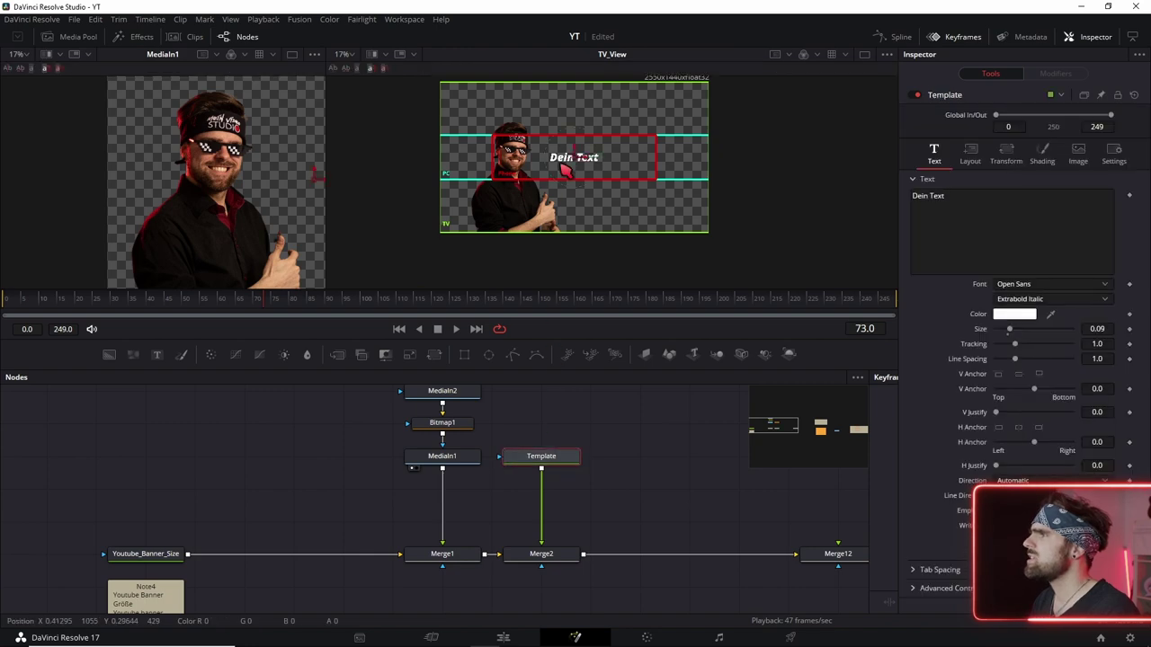
left_click_drag(576, 161, 517, 153)
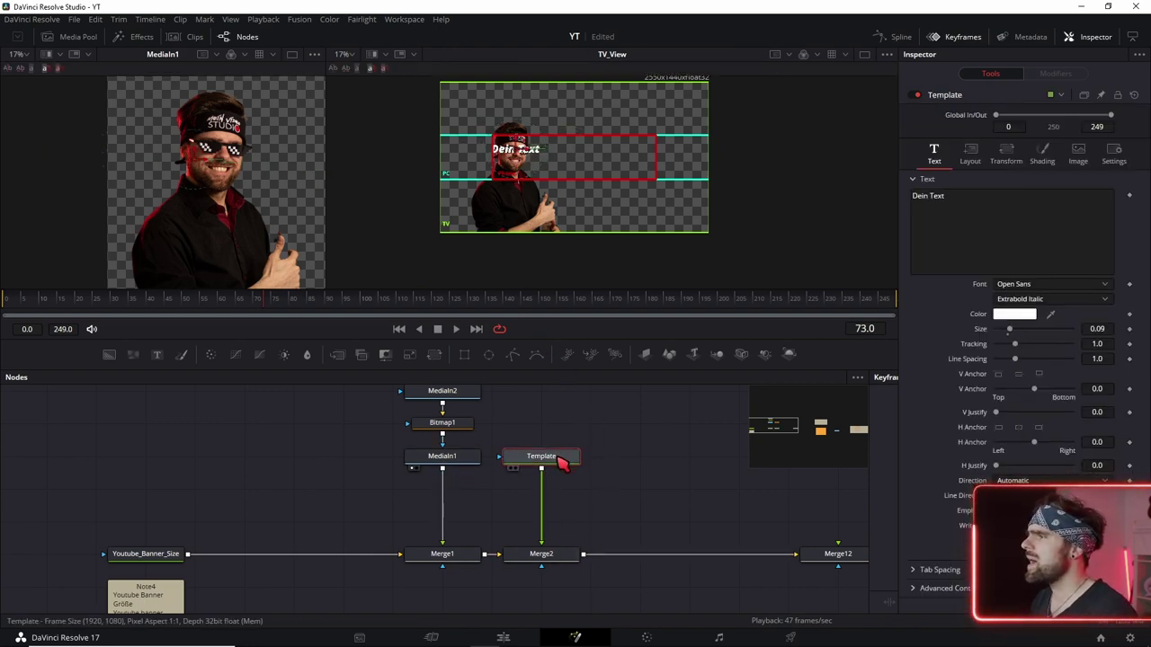
mouse_move(599, 461)
left_mouse_down()
mouse_move(565, 575)
mouse_move(337, 556)
left_mouse_up()
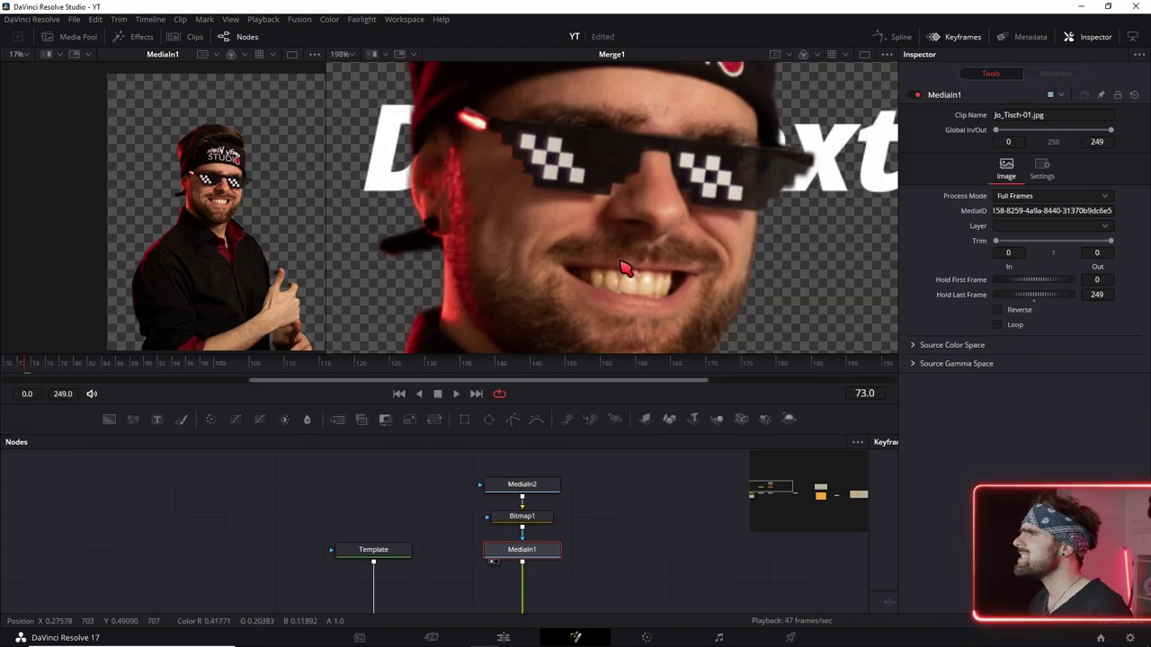
Step: Insert a White Balance tool after MediaIn1 using the tool search
scroll(589, 236, "down", 1)
scroll(621, 260, "down", 1)
scroll(639, 257, "down", 1)
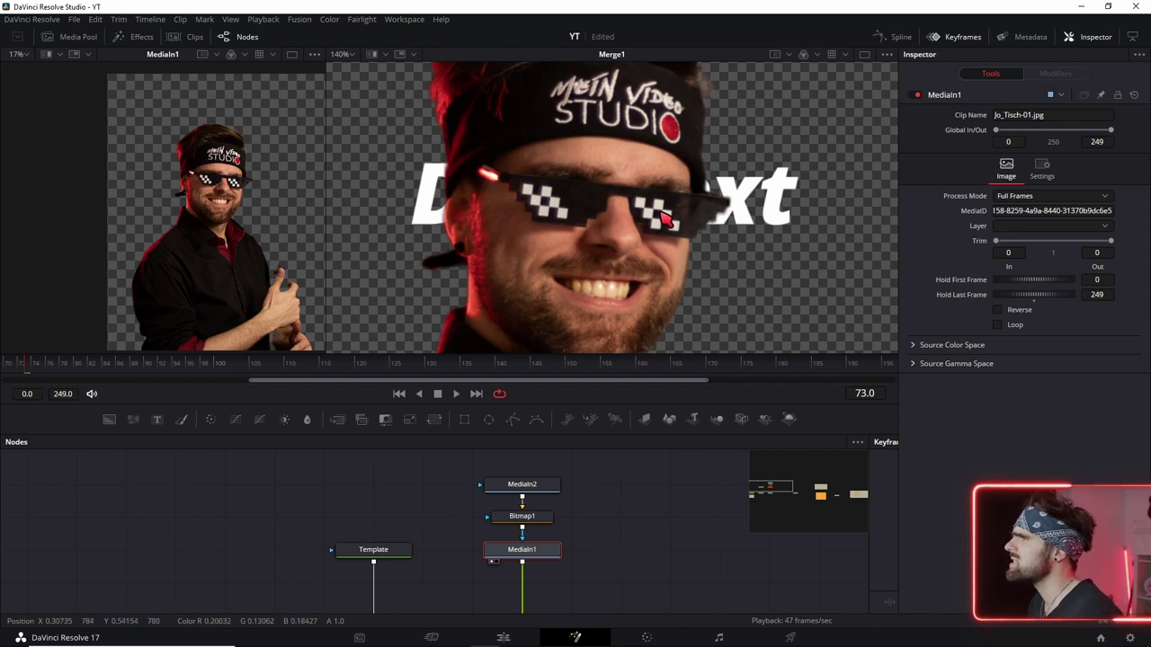
scroll(499, 212, "up", 6)
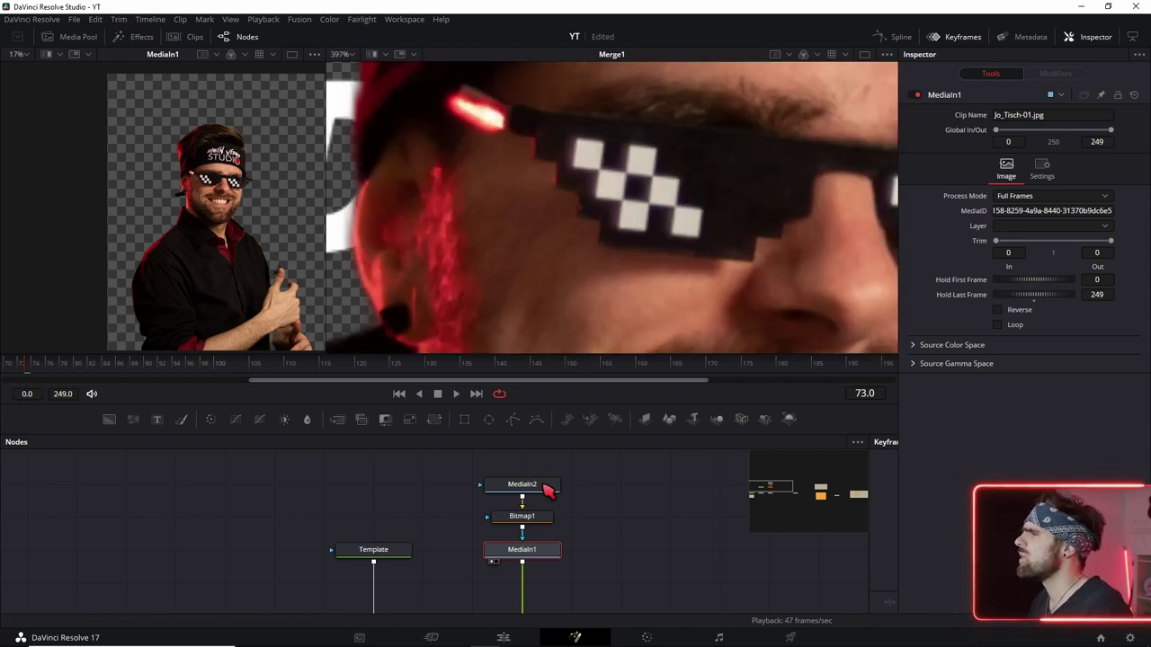
scroll(517, 485, "down", 1)
scroll(476, 504, "down", 2)
scroll(463, 511, "up", 1)
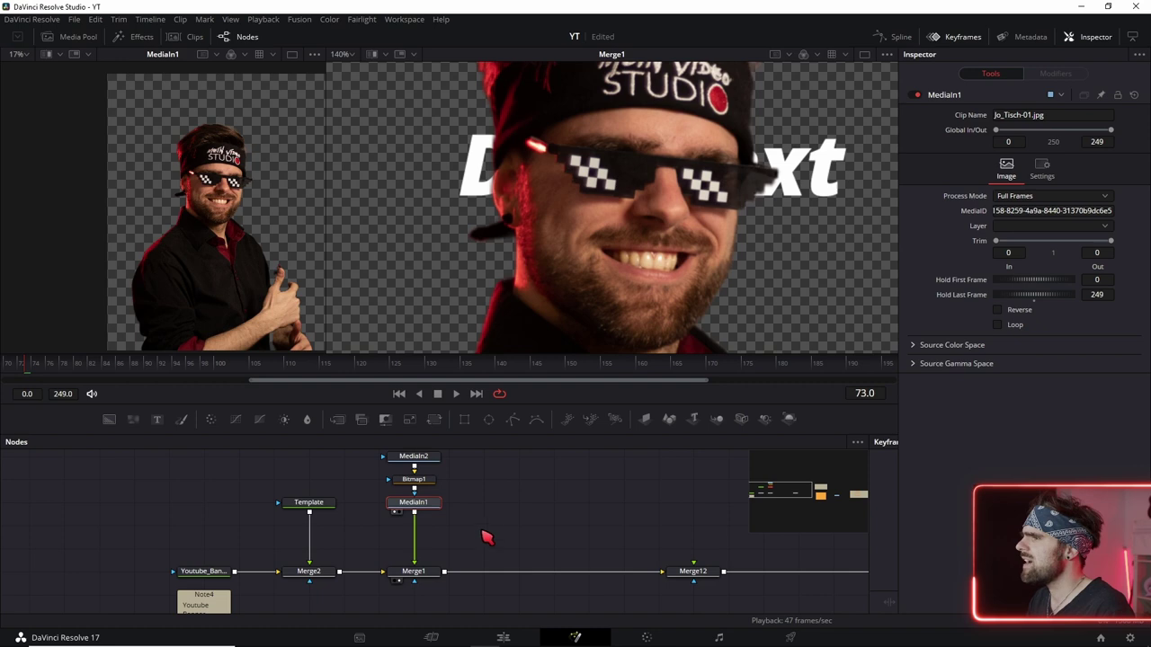
key("shift+space")
type("color")
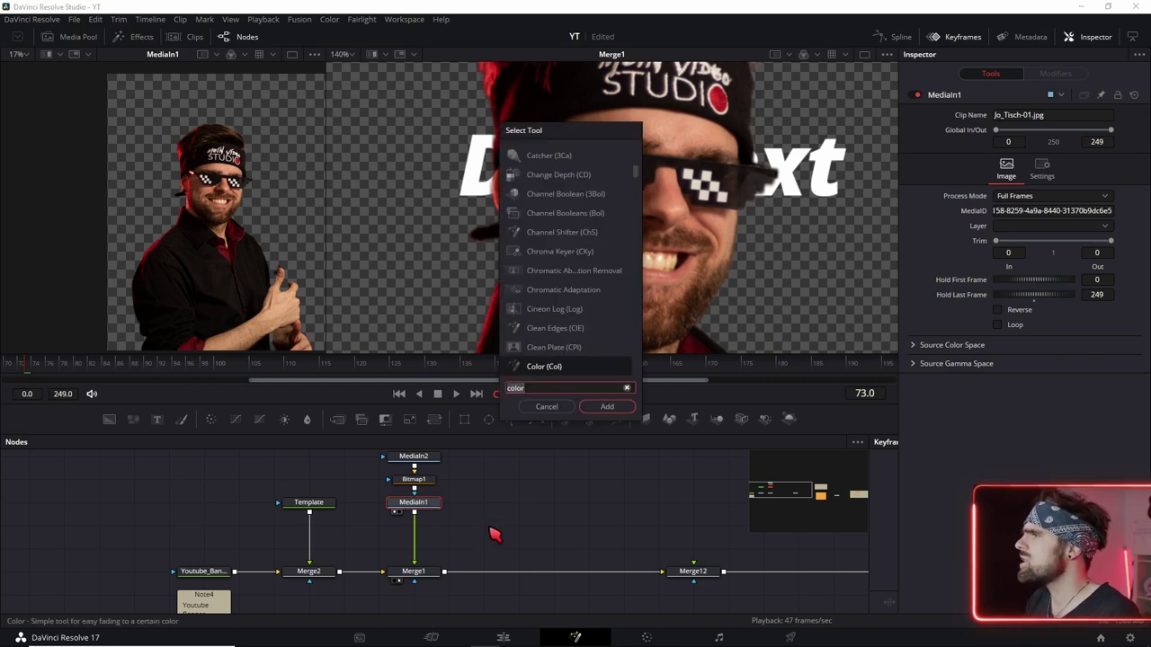
type("whi")
key("Return")
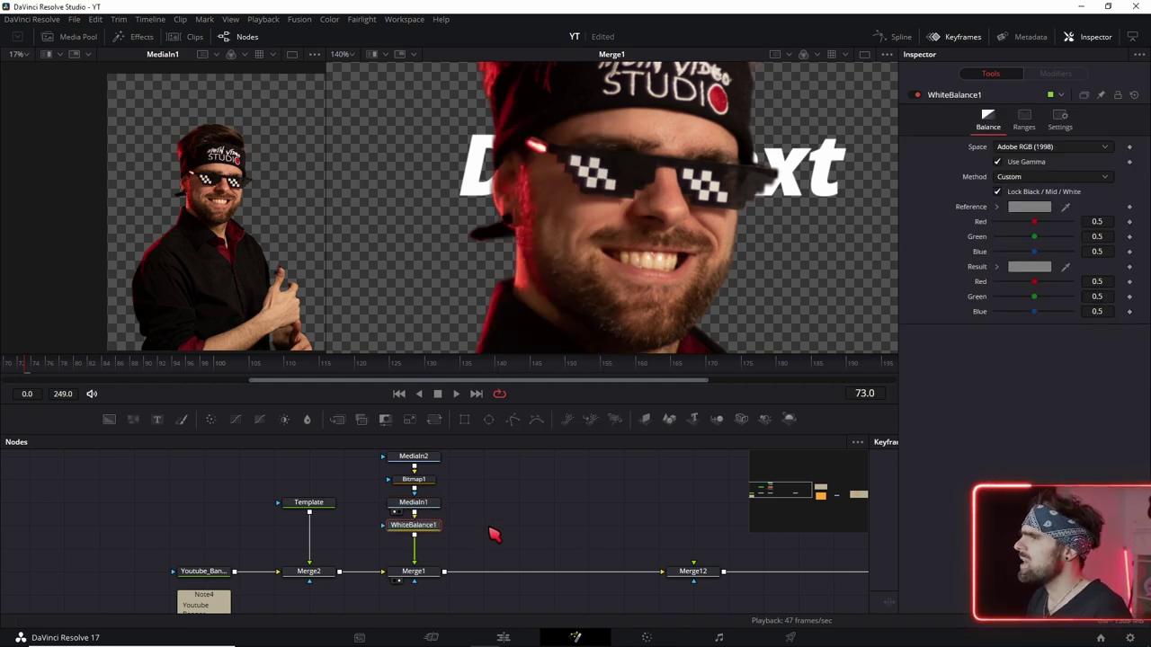
Step: Sample the creator's face as the white balance reference colour (0.862745/0.823529/0.776470)
key("2")
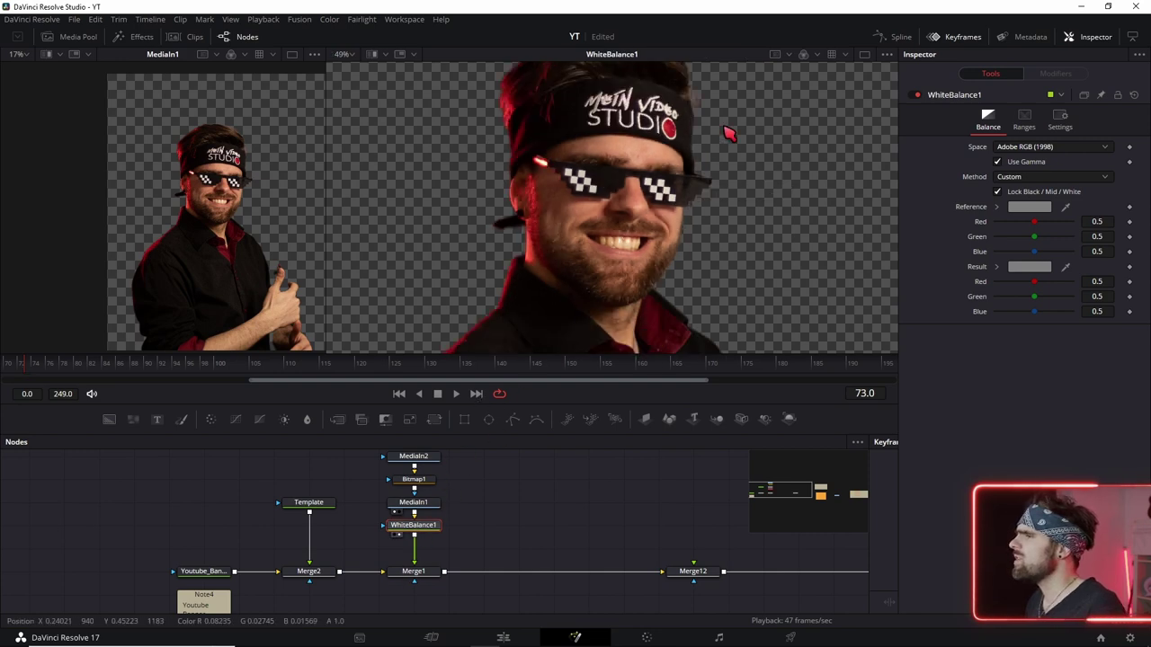
scroll(627, 210, "down", 2)
left_click_drag(680, 158, 639, 150)
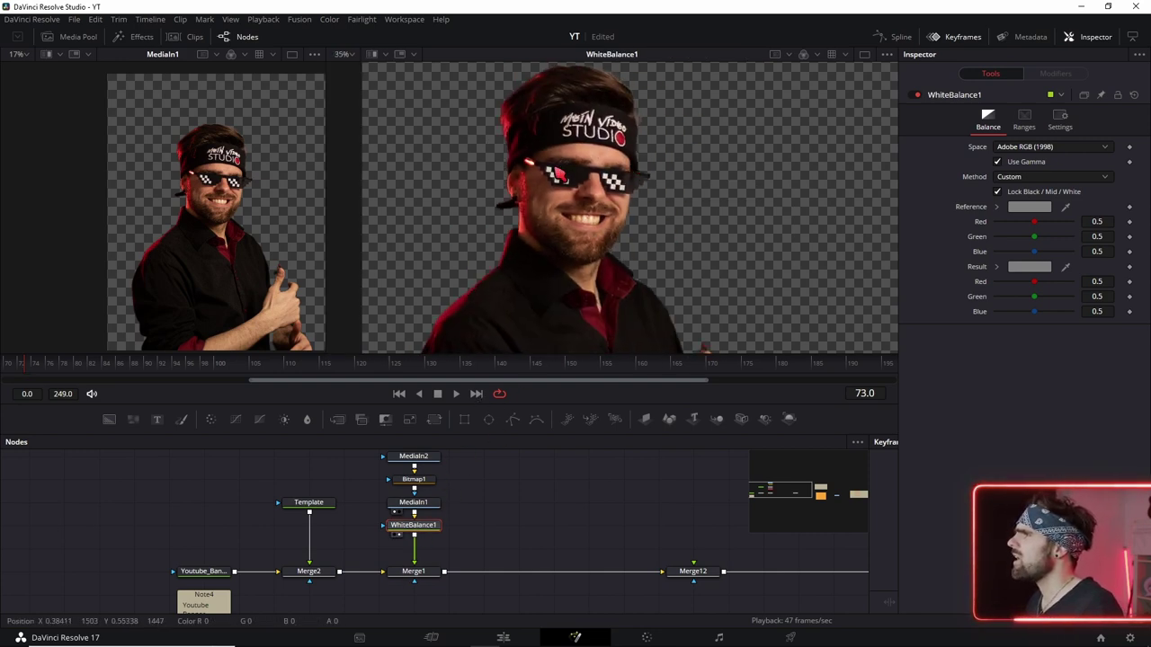
scroll(608, 209, "up", 2)
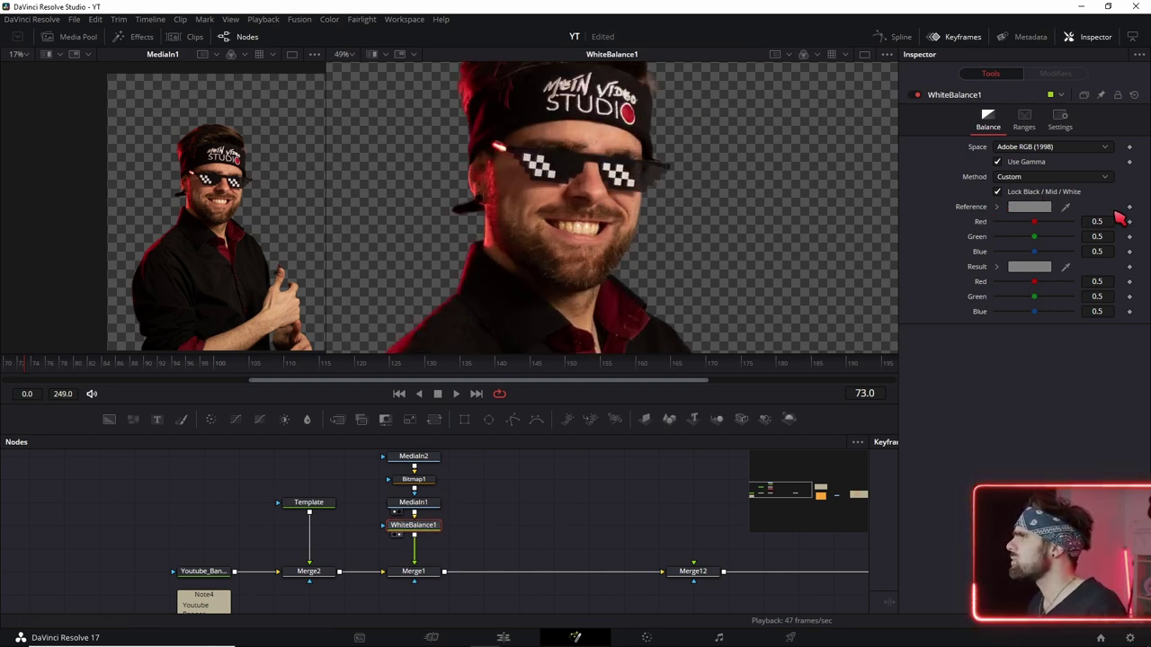
left_click_drag(1066, 206, 619, 169)
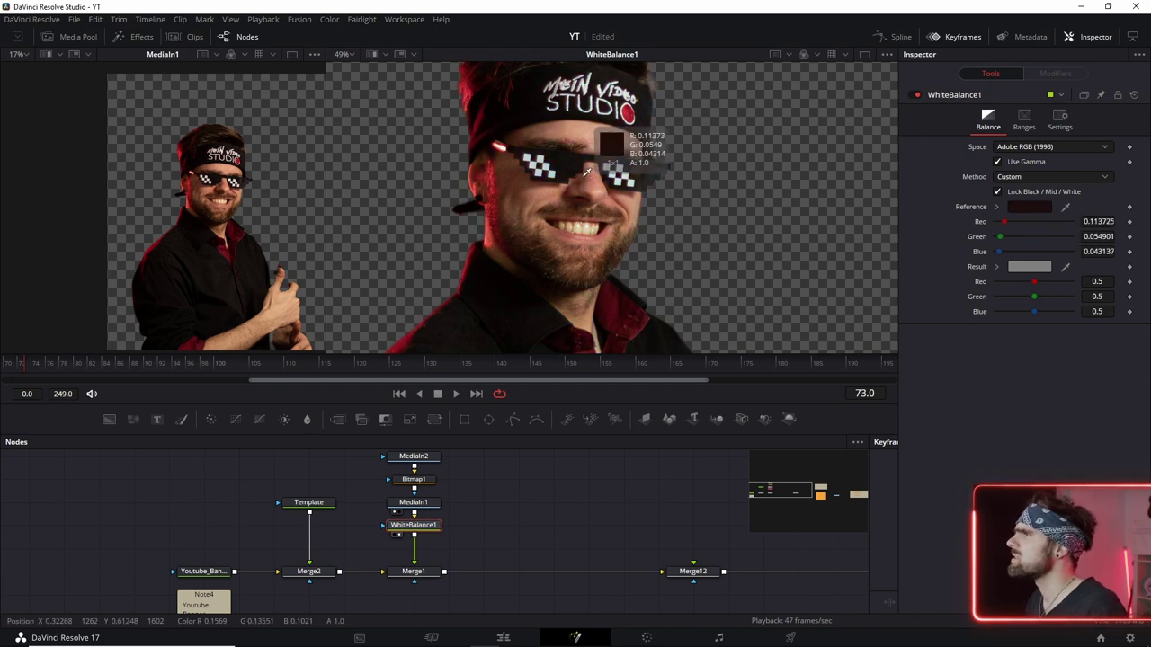
scroll(583, 187, "up", 3)
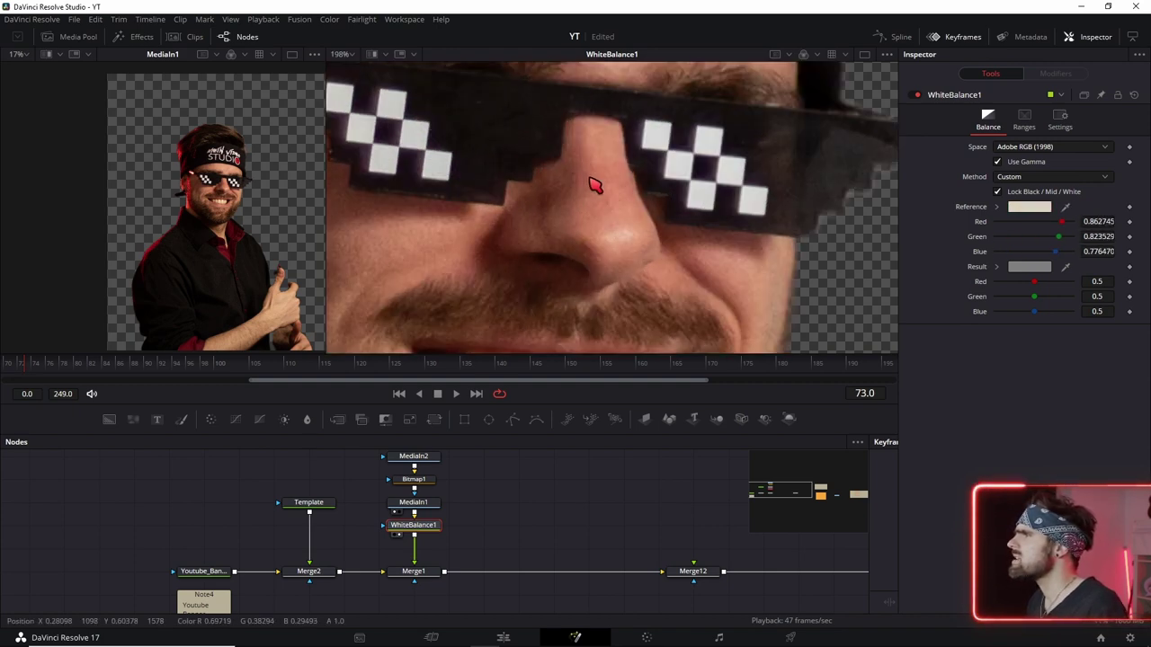
scroll(584, 196, "up", 2)
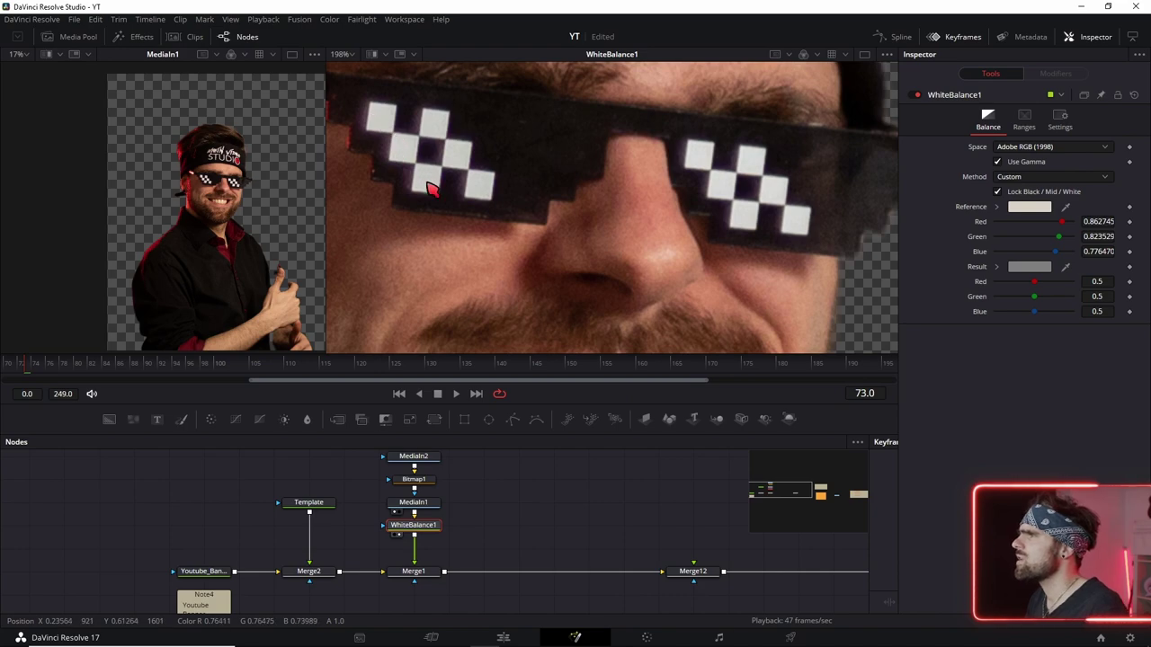
scroll(441, 198, "down", 2)
scroll(449, 205, "up", 3)
scroll(486, 189, "up", 2)
Step: Compare the uncorrected and white-balanced photo, then select the photo's node stack
left_click(413, 502)
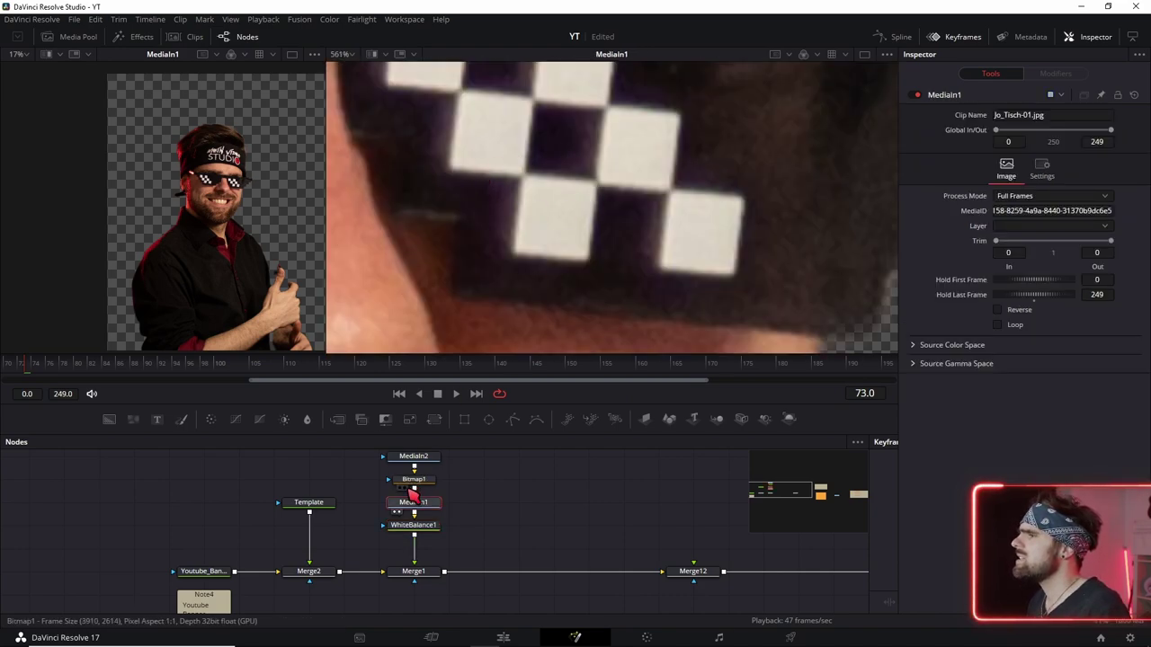
left_click(419, 530)
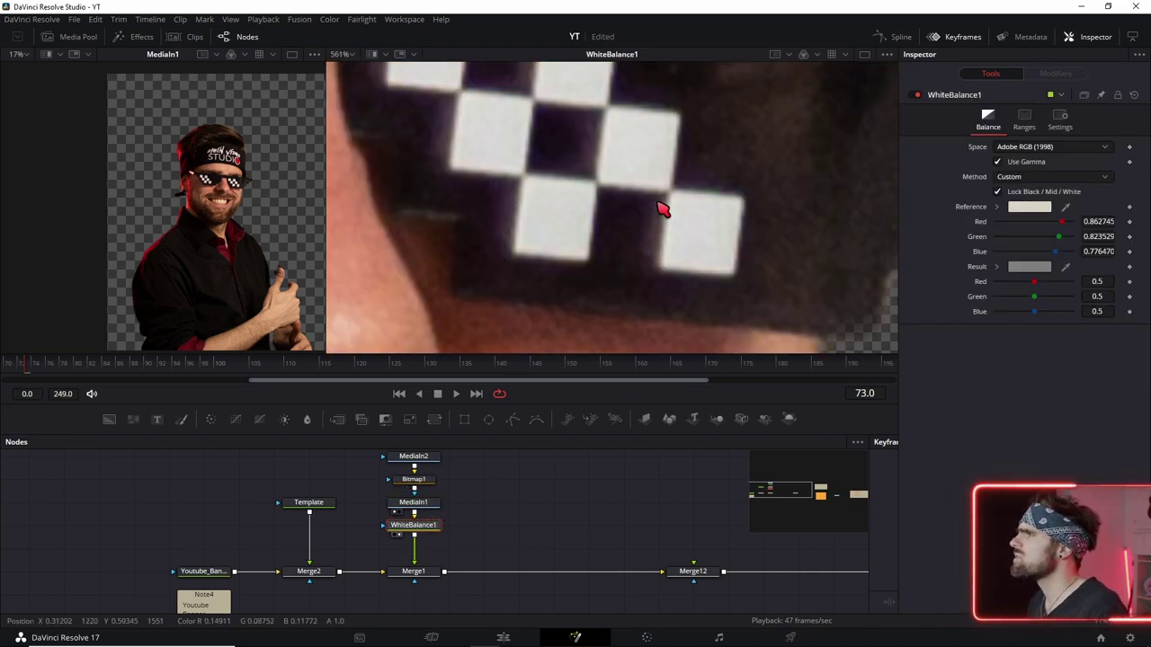
scroll(550, 217, "down", 2)
scroll(546, 221, "up", 3)
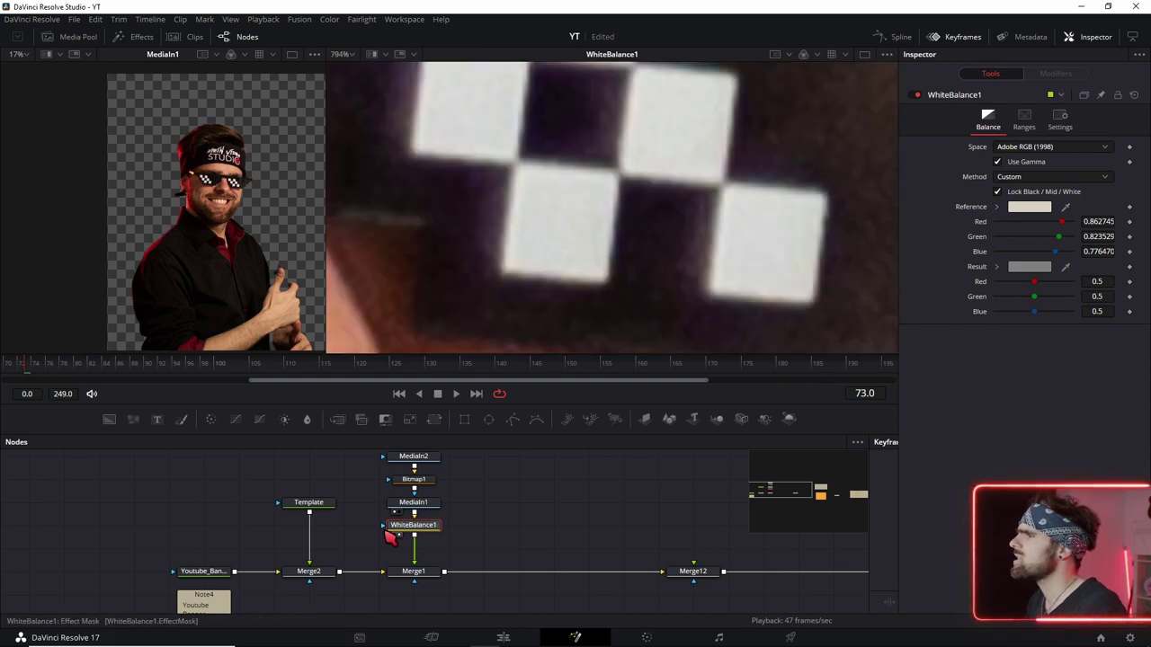
scroll(621, 198, "down", 3)
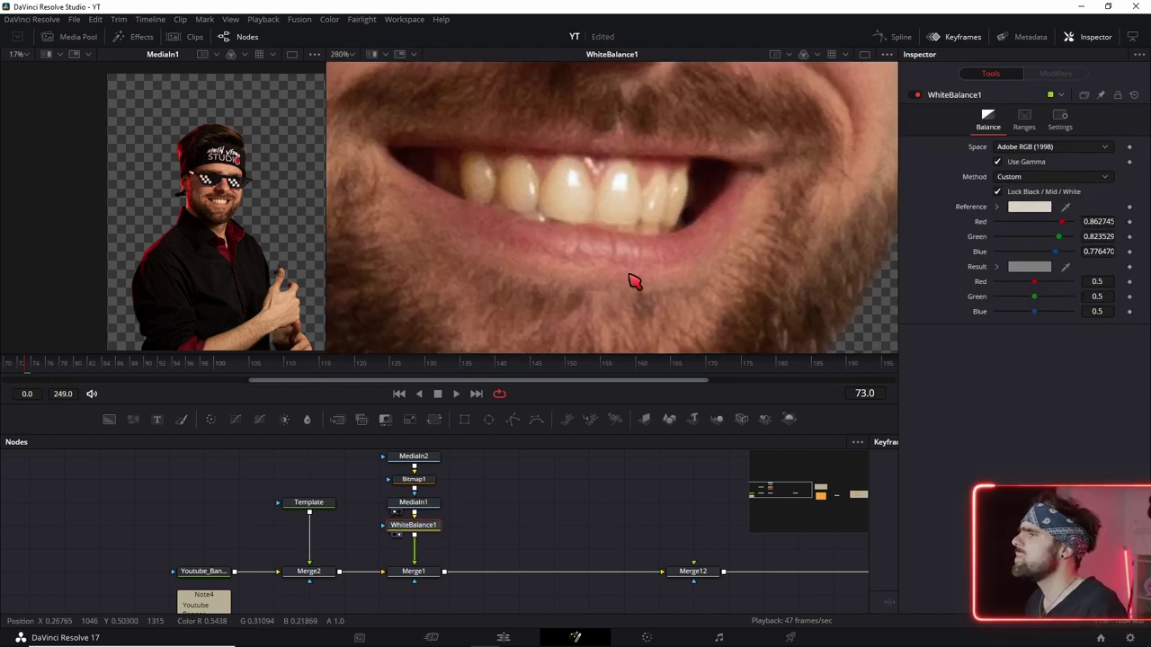
scroll(499, 515, "down", 2)
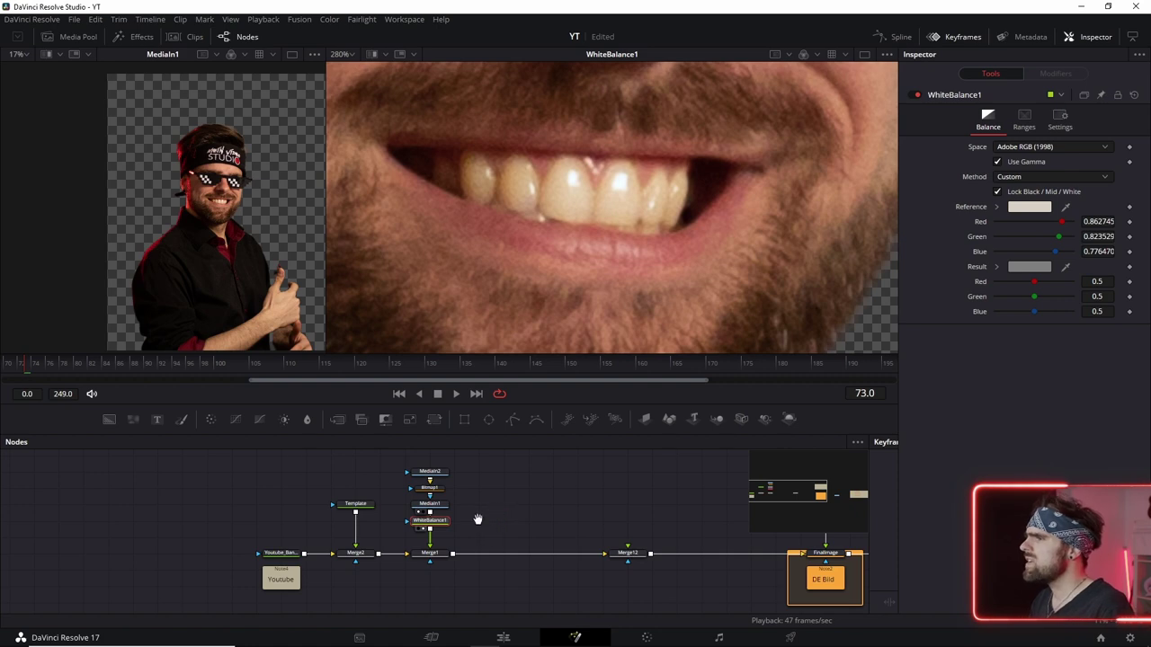
left_click_drag(394, 466, 450, 535)
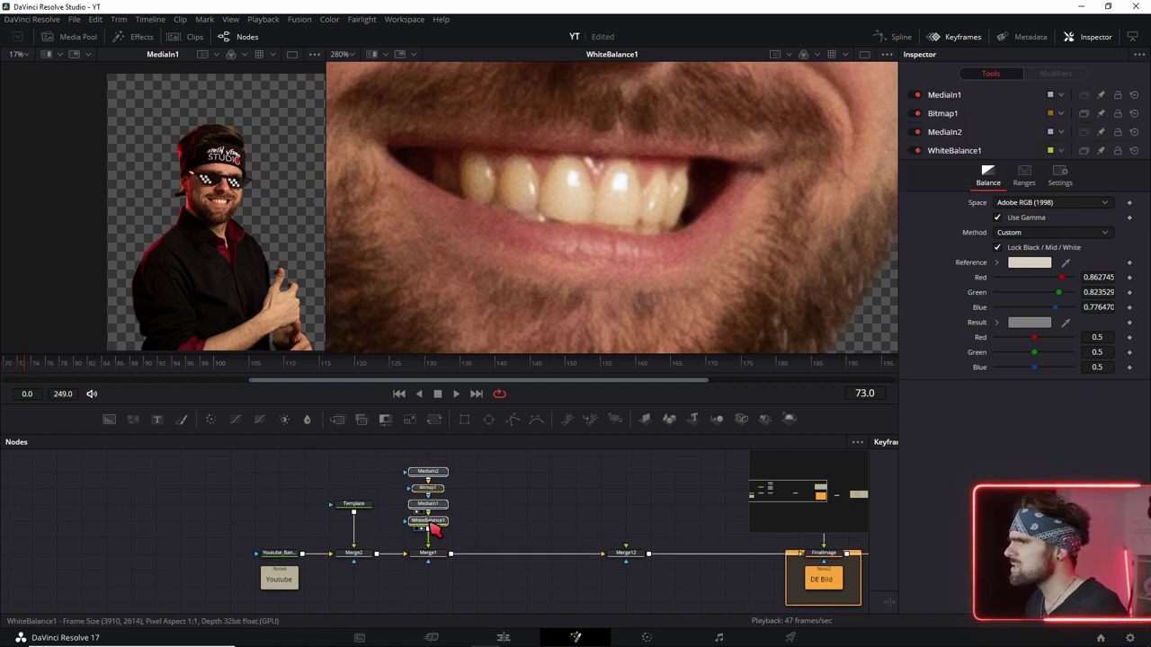
scroll(454, 526, "up", 2)
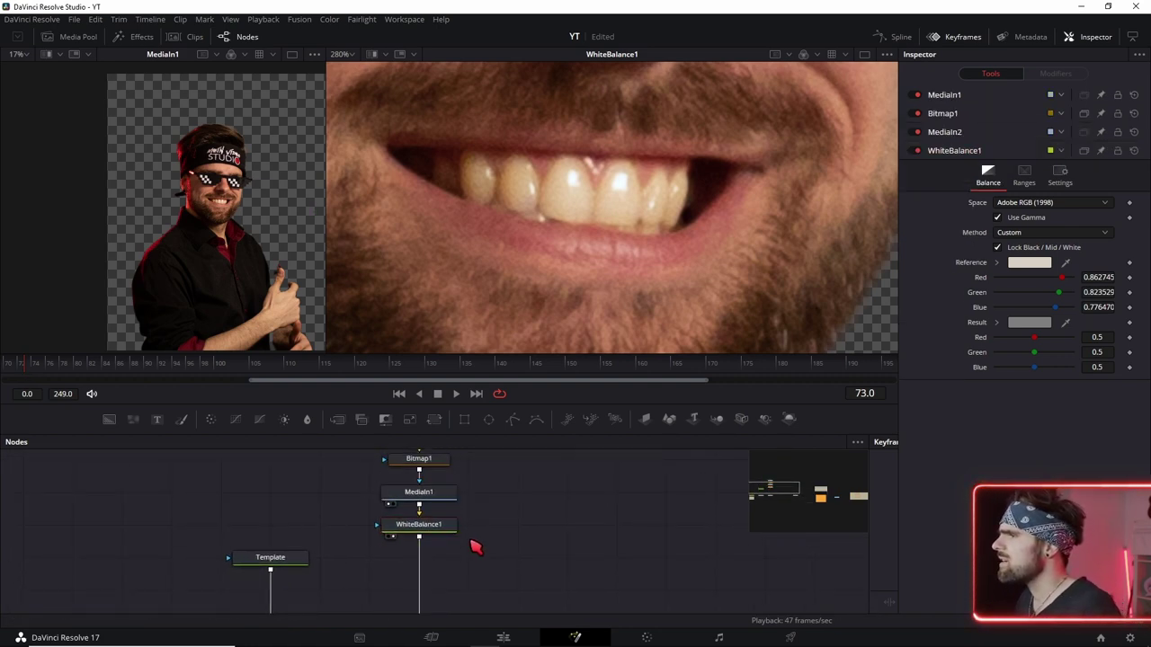
Step: Add ColorCorrector1 from the toolbar and link it directly after WhiteBalance1
left_click(443, 533)
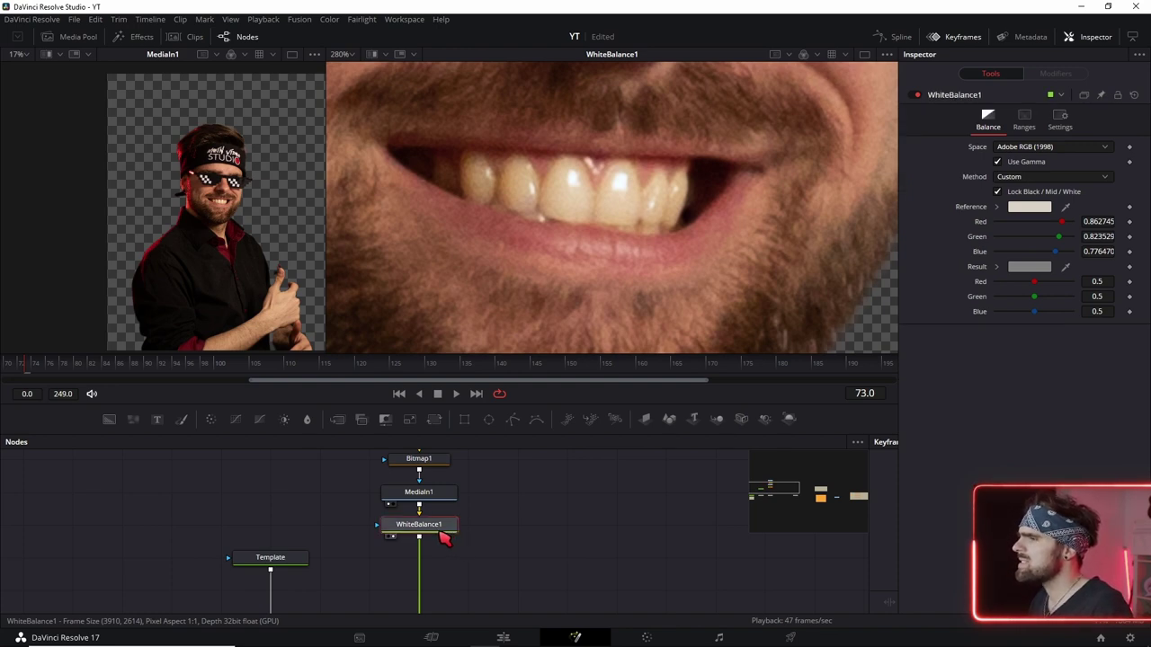
key("shift+space")
type("whi")
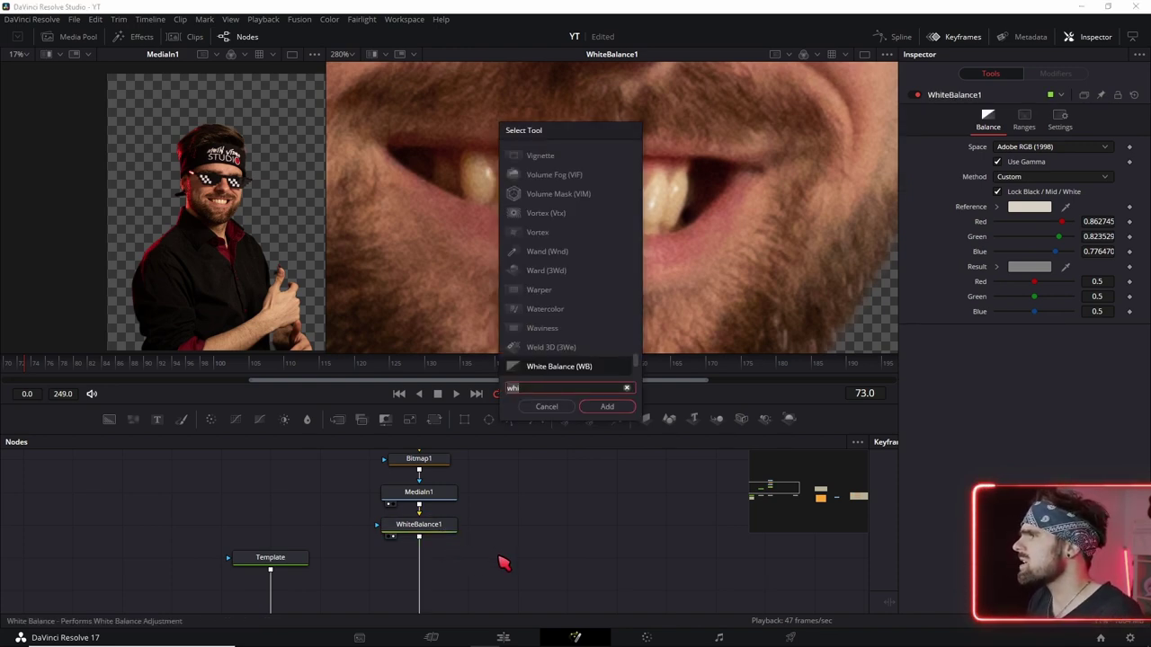
key("BackSpace")
key("BackSpace")
key("BackSpace")
type("colo")
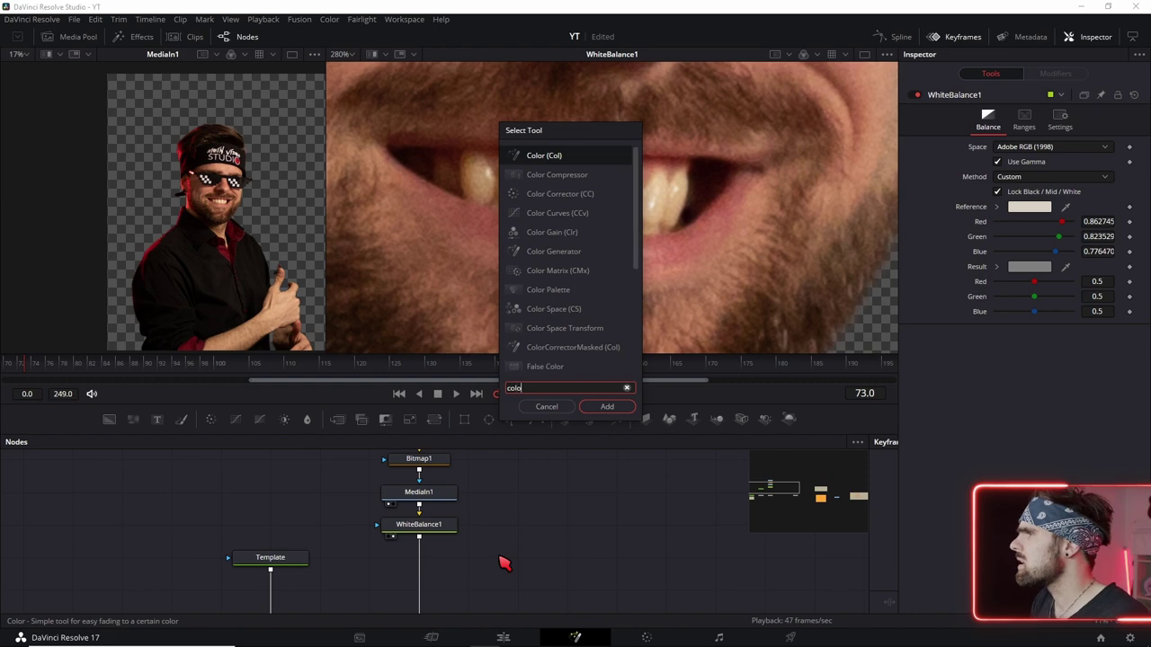
key("Escape")
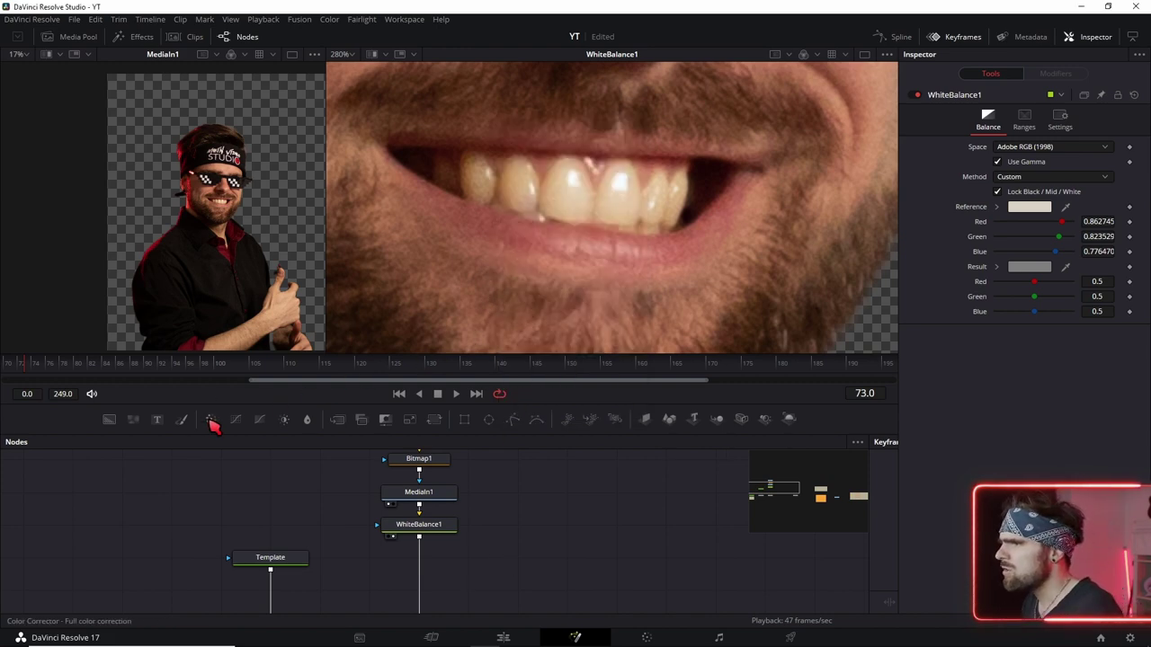
left_click(212, 422)
left_click_drag(522, 564, 428, 576)
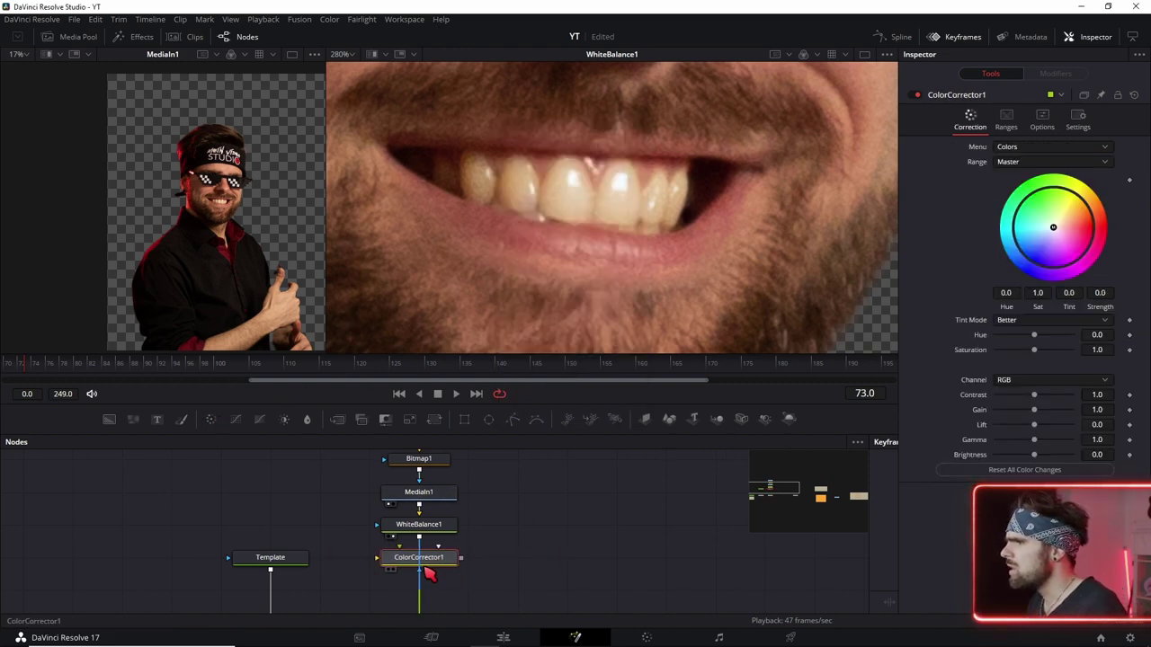
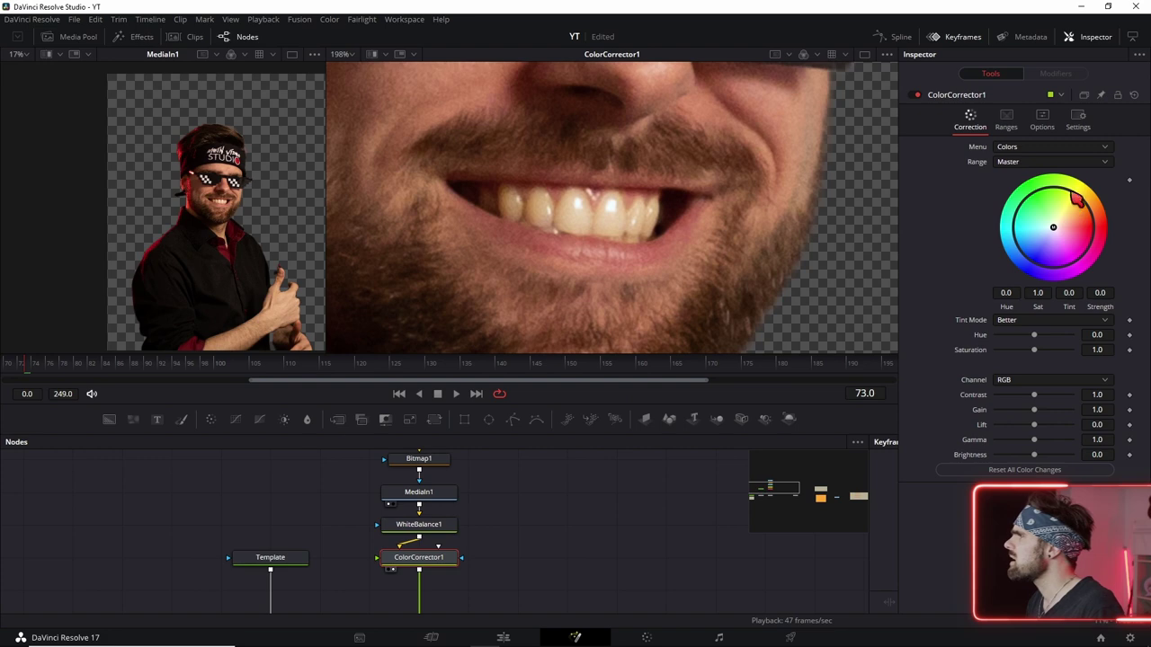
Step: Restrict ColorCorrector1 to Highlights, nudge the tint, and drop highlight saturation to 0.0
left_click(1041, 167)
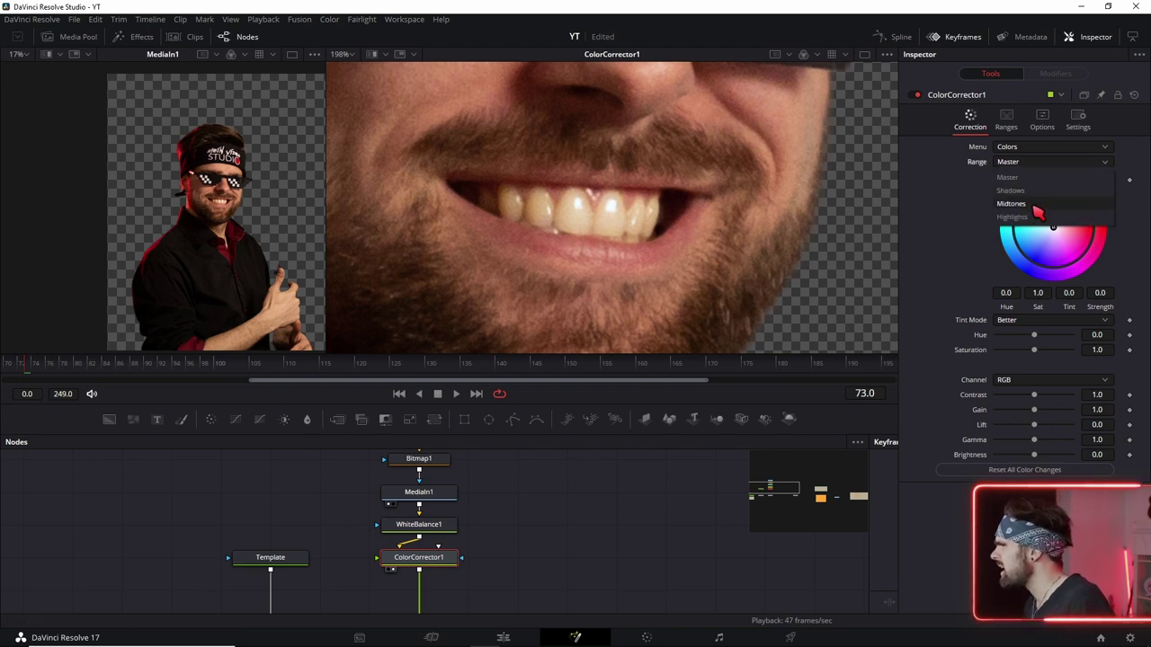
left_click(1034, 217)
mouse_move(1052, 228)
left_mouse_down()
mouse_move(1055, 243)
mouse_move(1035, 256)
left_mouse_up()
scroll(629, 263, "up", 4)
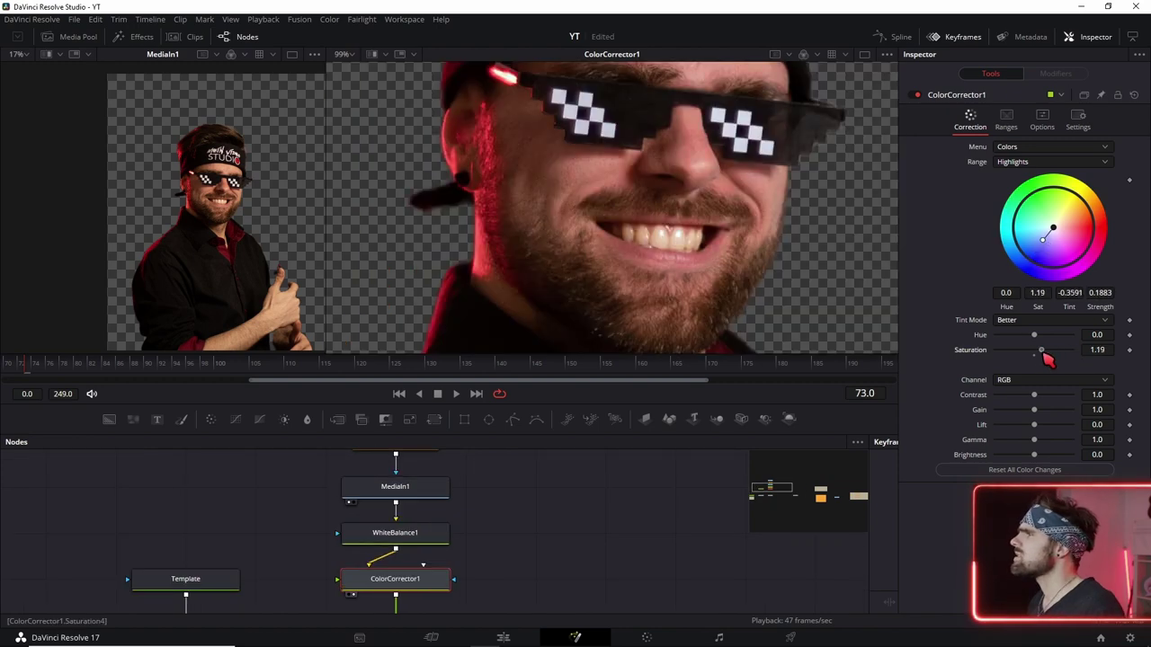
left_click_drag(1036, 350, 973, 352)
scroll(664, 223, "down", 3)
scroll(664, 223, "up", 2)
scroll(621, 196, "up", 2)
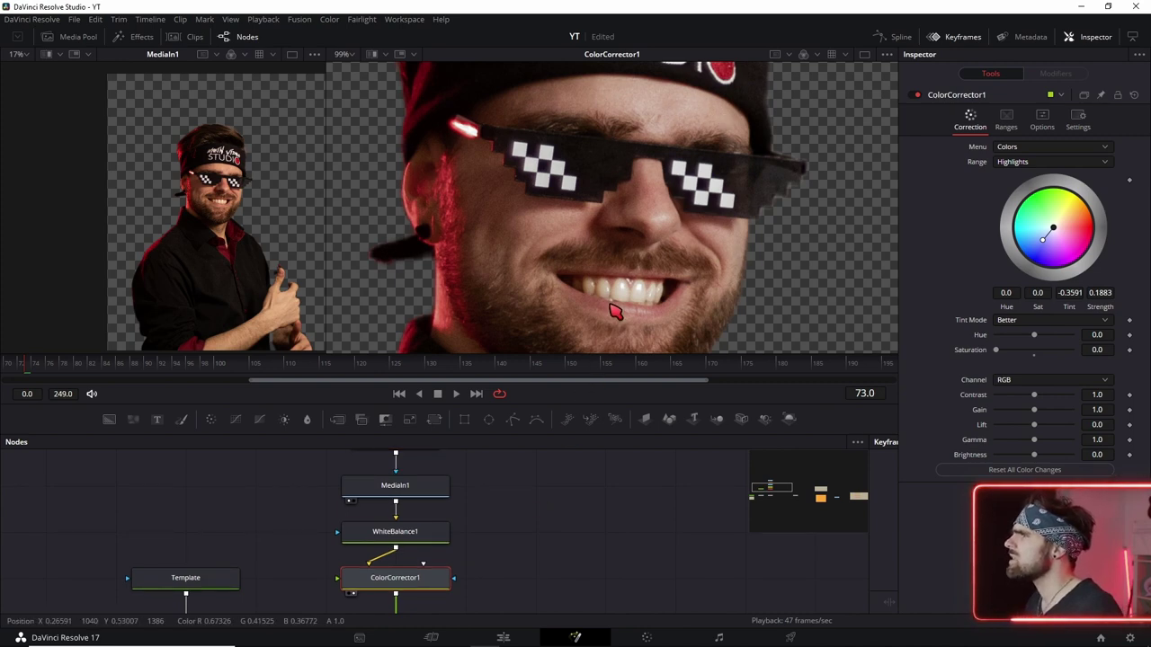
scroll(619, 234, "up", 2)
scroll(656, 218, "up", 2)
scroll(655, 226, "down", 1)
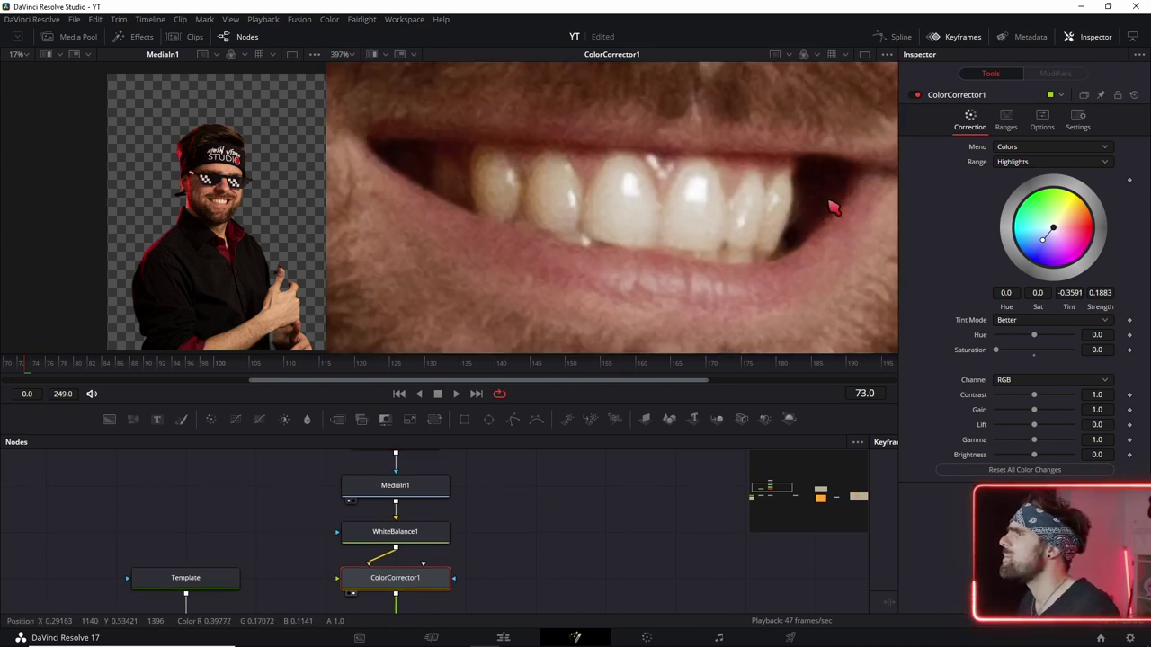
Step: Add a Polygon node and draw a closed outline around the teeth and mouth
left_click(501, 553)
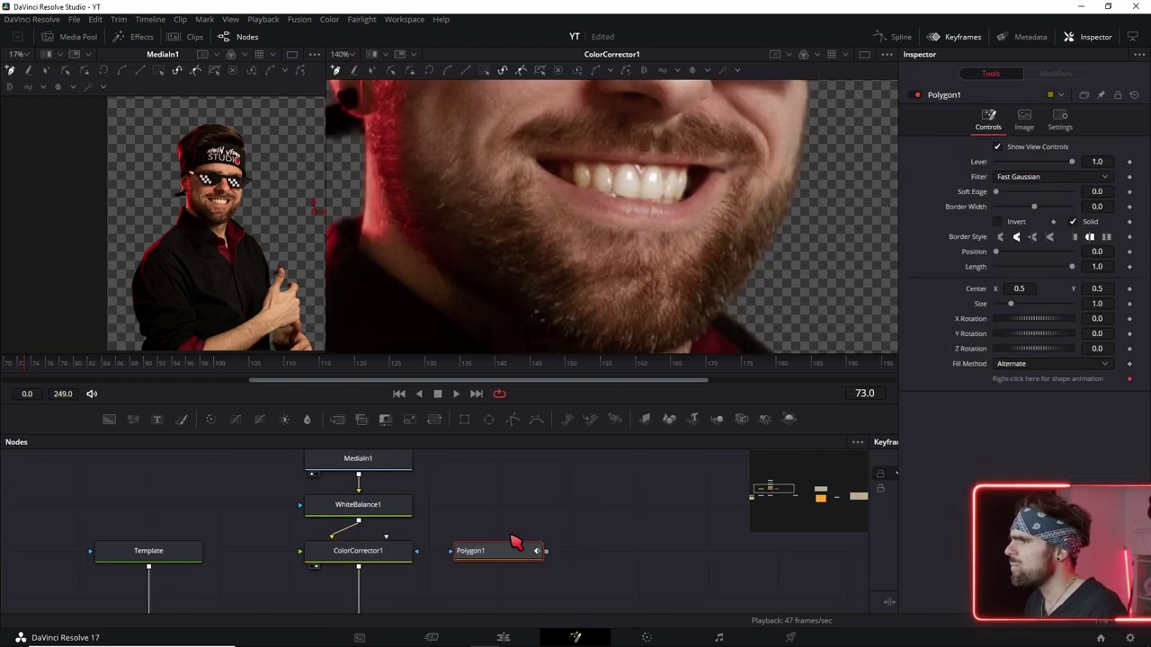
scroll(585, 208, "up", 3)
left_click(432, 254)
left_click(605, 258)
left_click(692, 259)
left_click(868, 268)
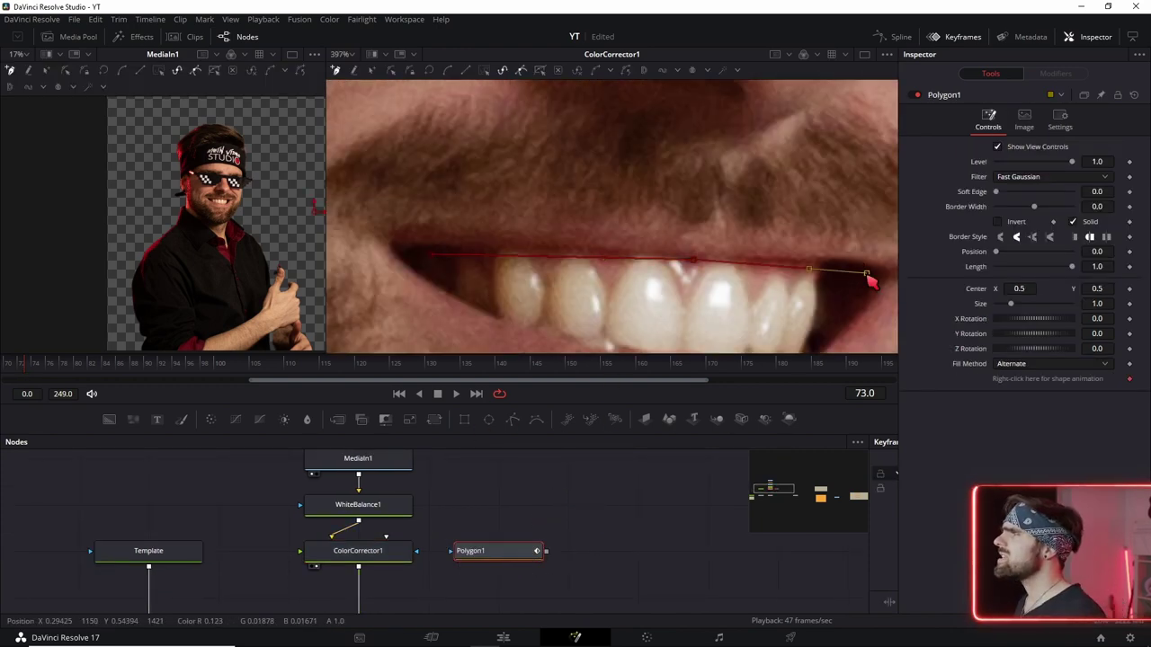
scroll(854, 238, "down", 3)
left_click(865, 218)
left_click(818, 228)
left_click(691, 231)
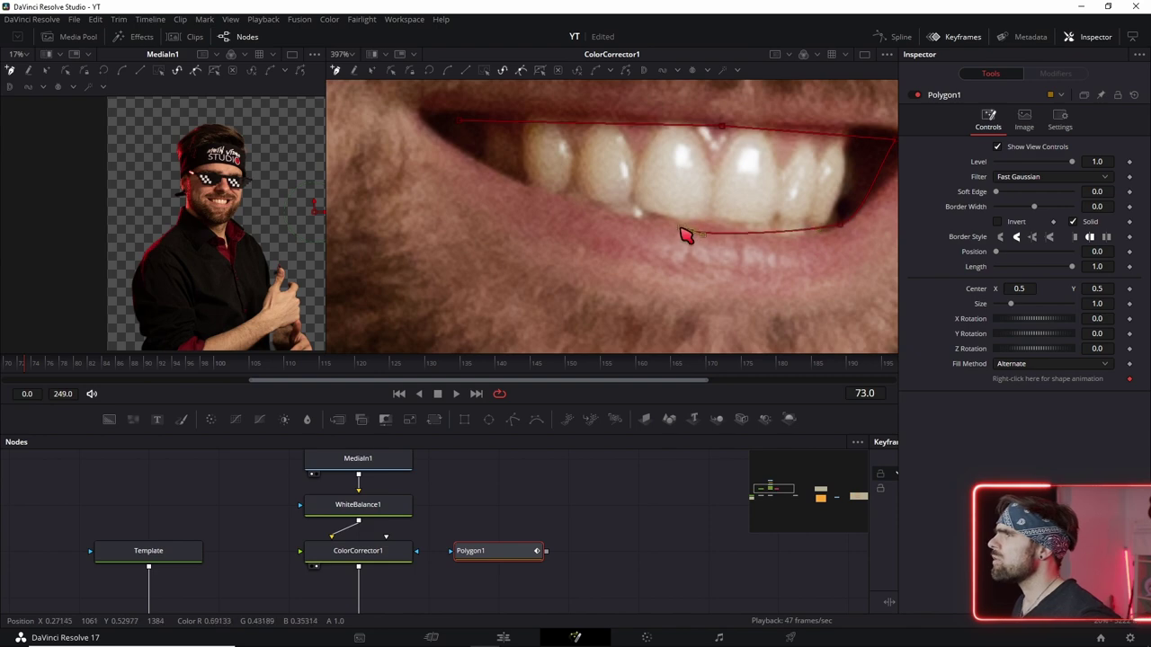
left_click(499, 174)
left_click(436, 119)
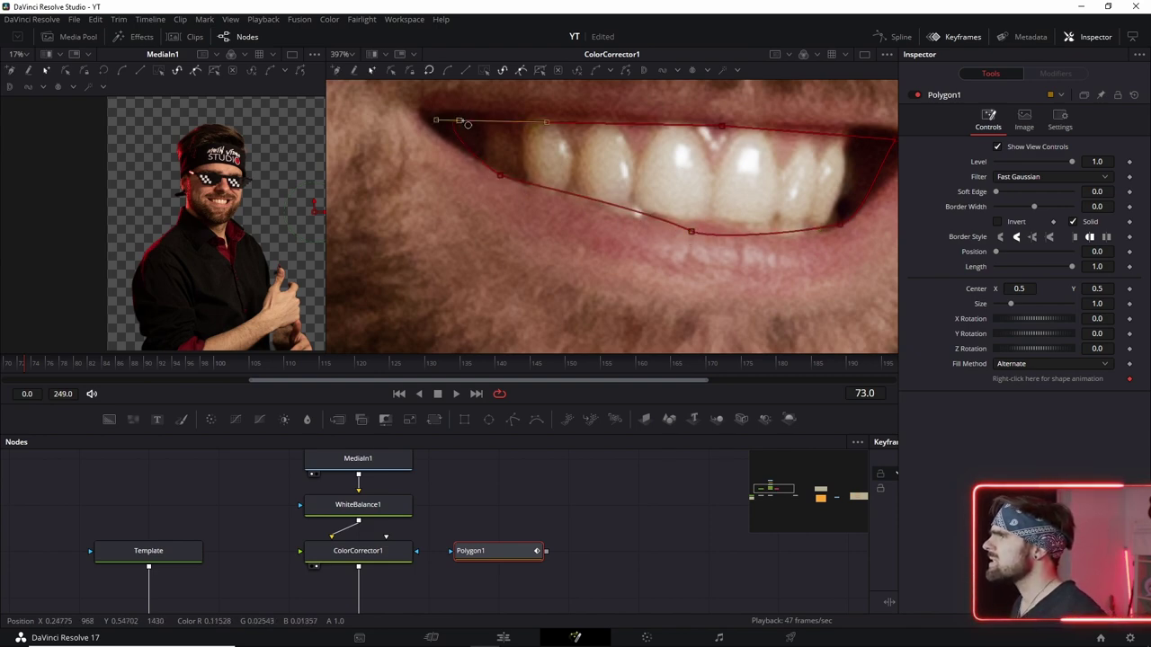
Step: Wire Polygon1 into ColorCorrector1's mask input and fit the face in the viewer
left_click_drag(544, 551, 386, 558)
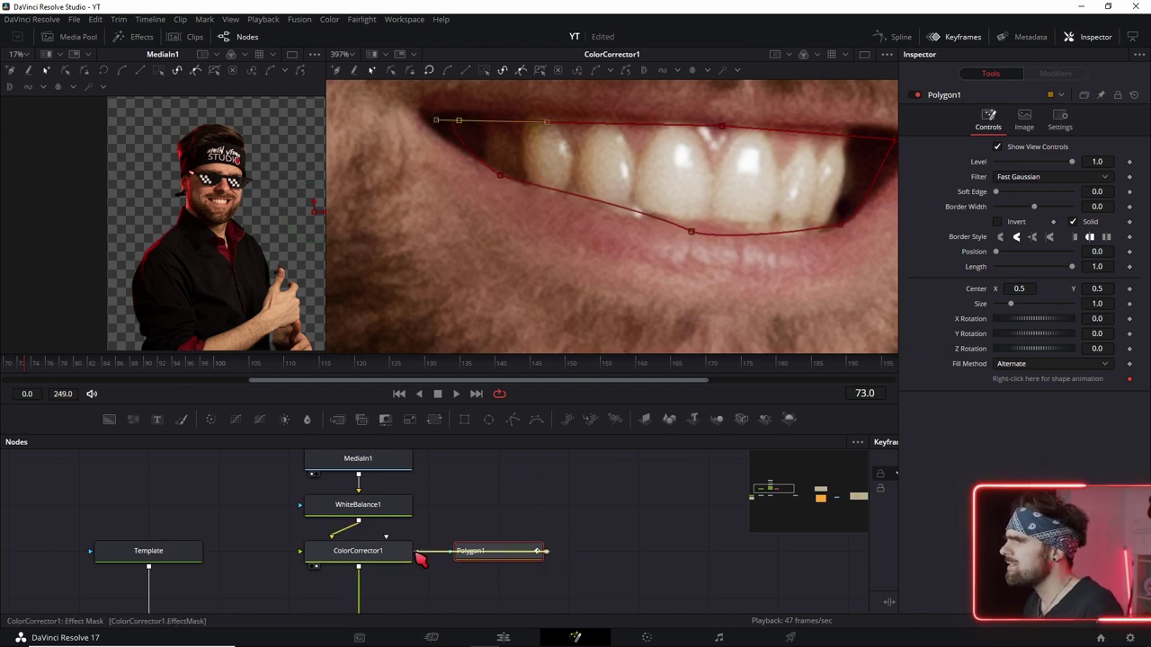
left_click(385, 556)
key("ctrl+f")
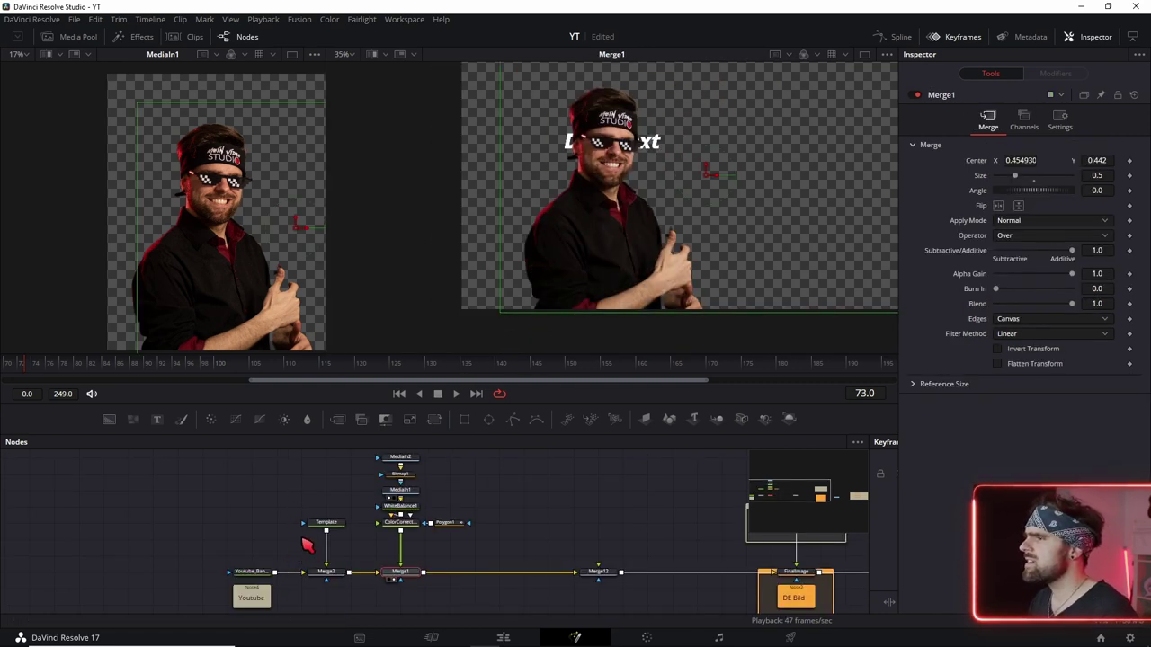
Step: Select the Template, Merge2 and person's nodes, then inspect Polygon1 and WhiteBalance1 settings
left_click_drag(297, 494, 334, 596)
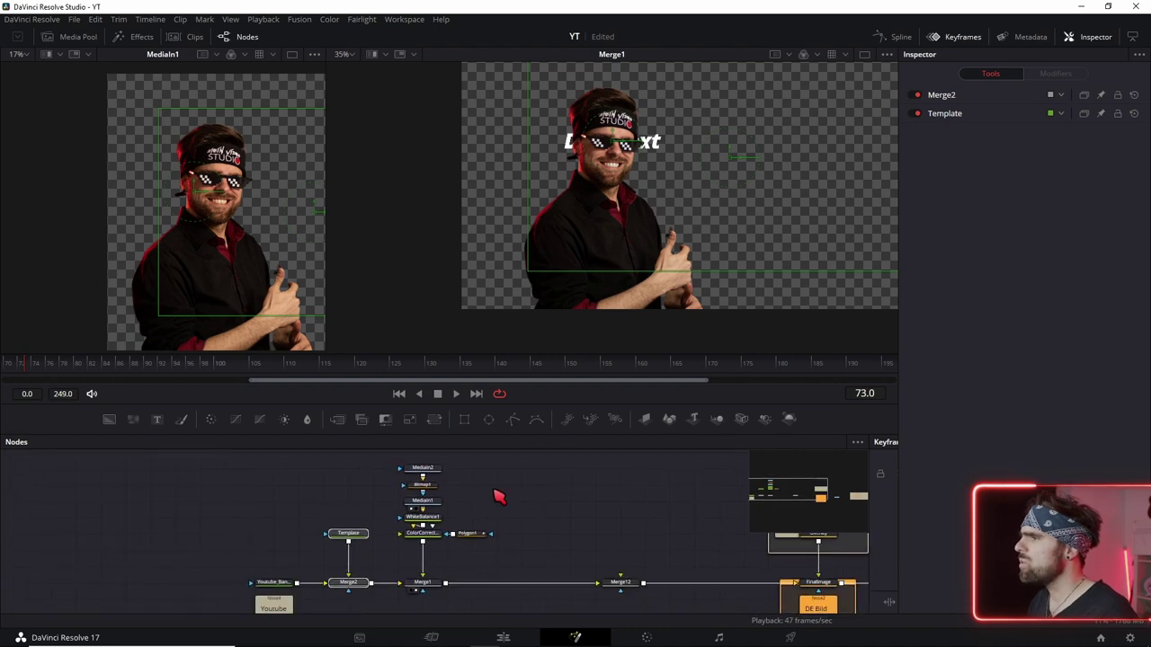
left_click_drag(517, 460, 437, 545)
scroll(432, 543, "up", 3)
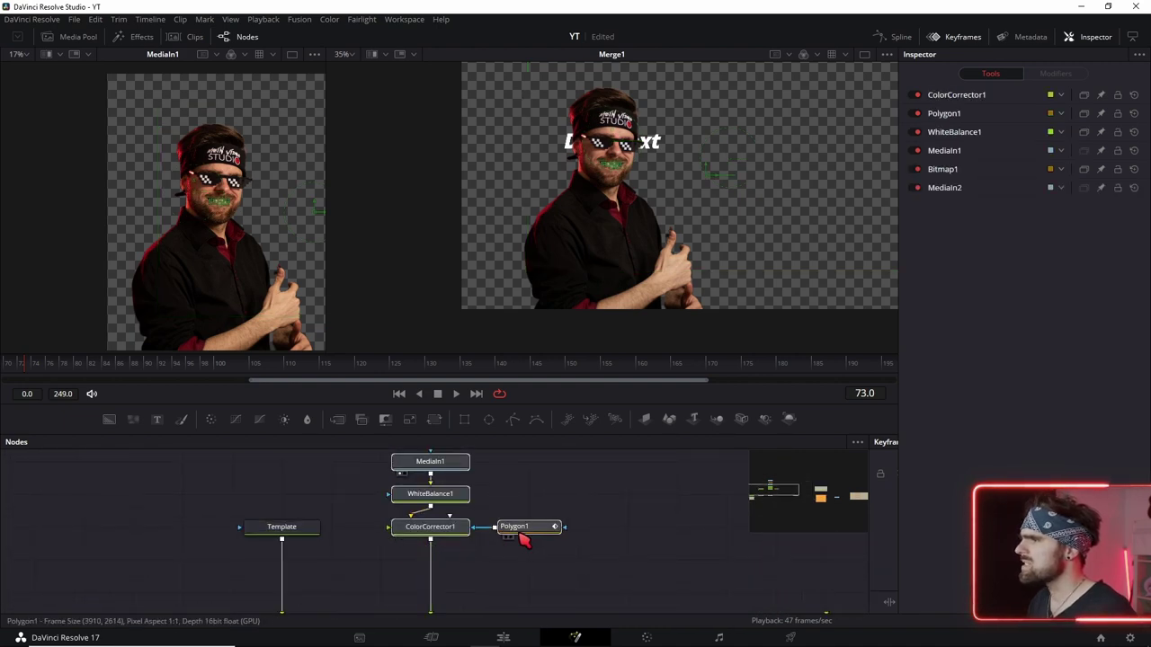
left_click(522, 534)
scroll(476, 545, "down", 3)
scroll(462, 548, "up", 2)
left_click(457, 533)
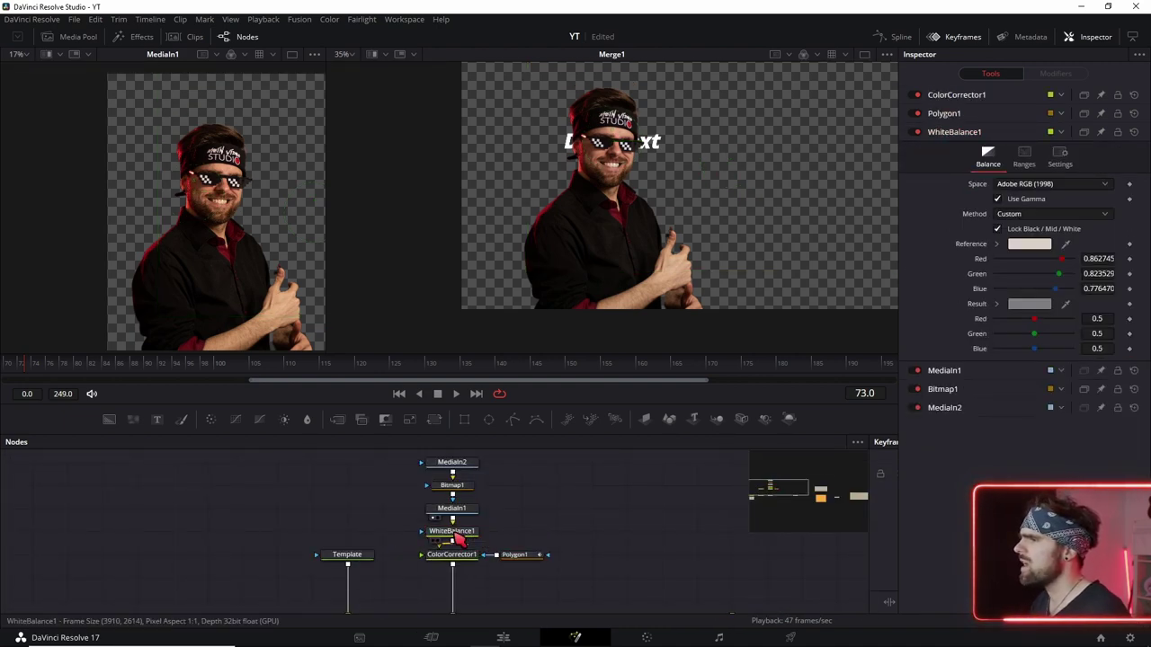
left_click(456, 532)
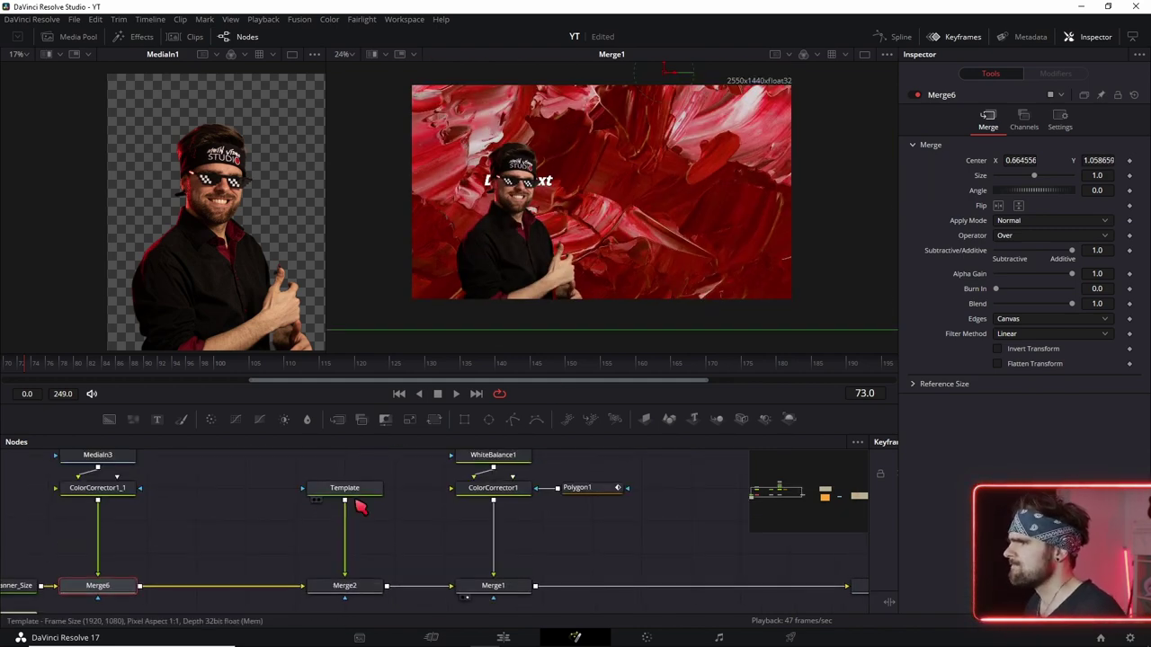
Step: Review the MediaIn3 background, its red recolour via ColorCorrector1_1, then the full banner at Merge12
left_click(235, 494)
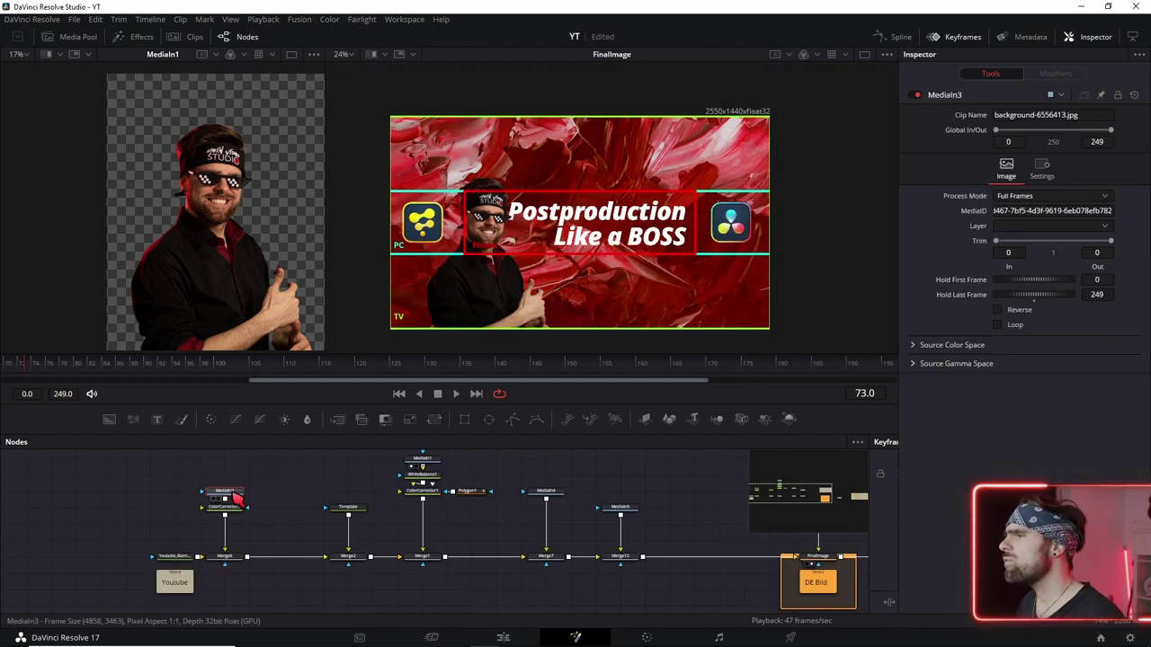
key("1")
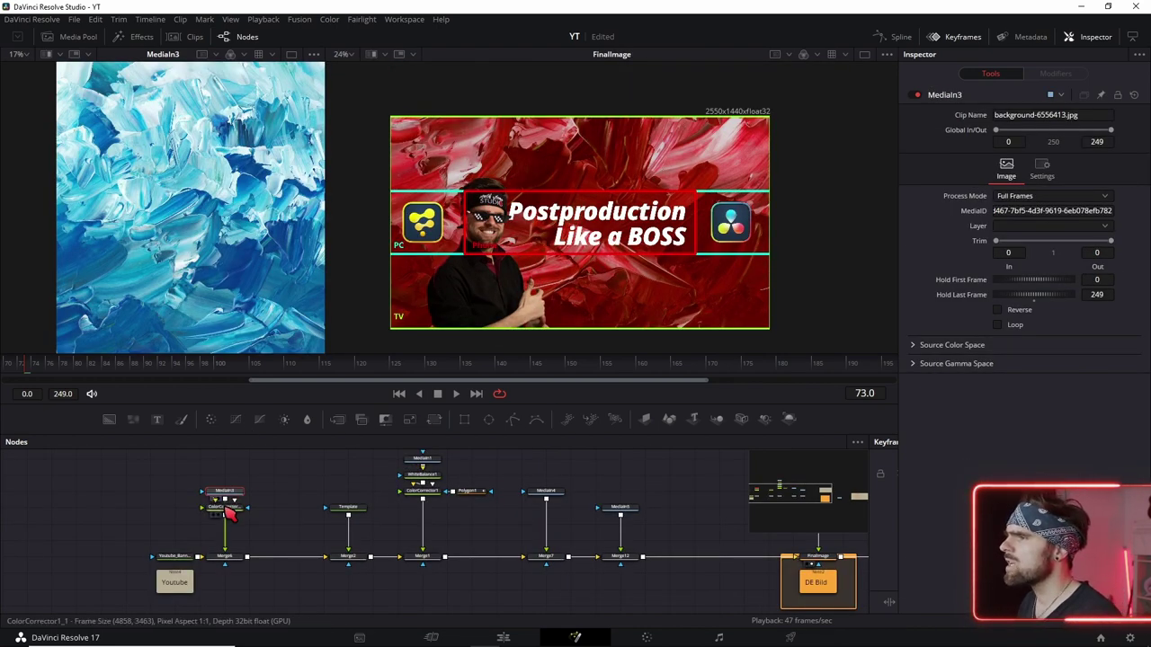
left_click_drag(226, 508, 157, 198)
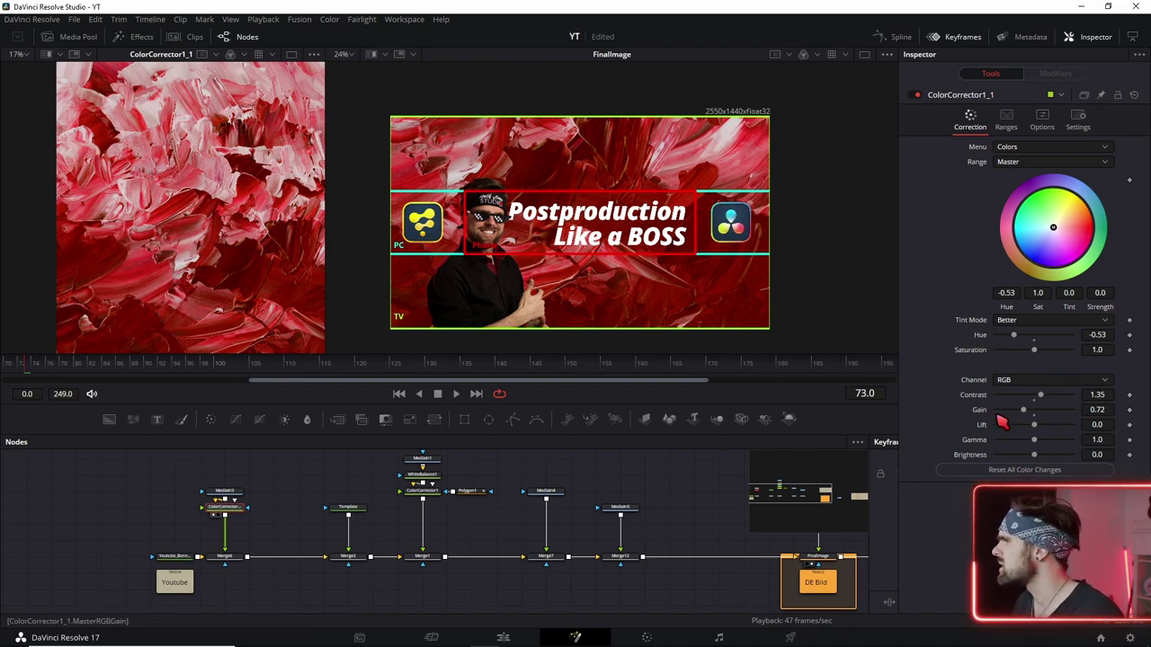
scroll(586, 262, "up", 3)
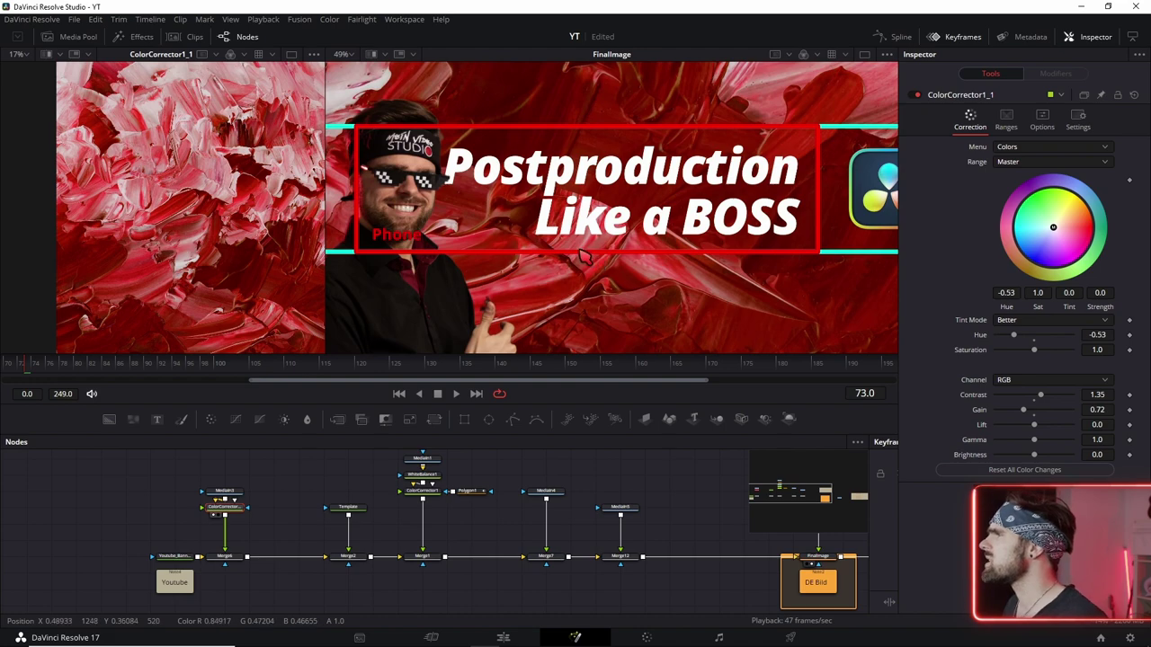
scroll(585, 258, "down", 2)
scroll(593, 230, "down", 3)
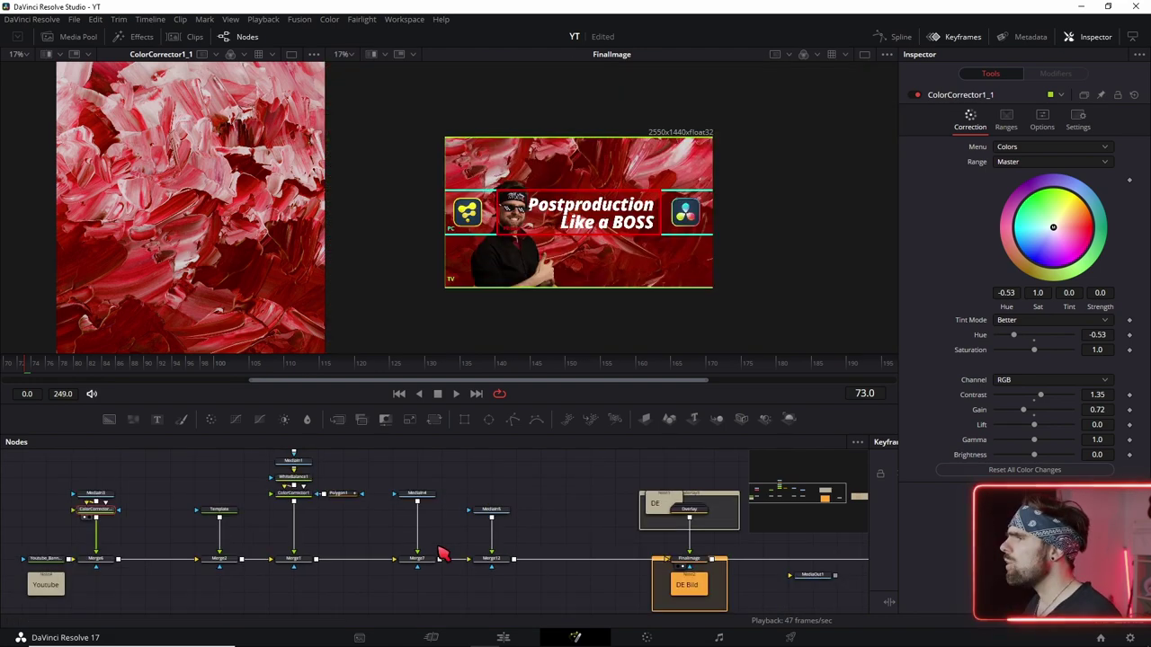
left_click(415, 510)
left_click(497, 559)
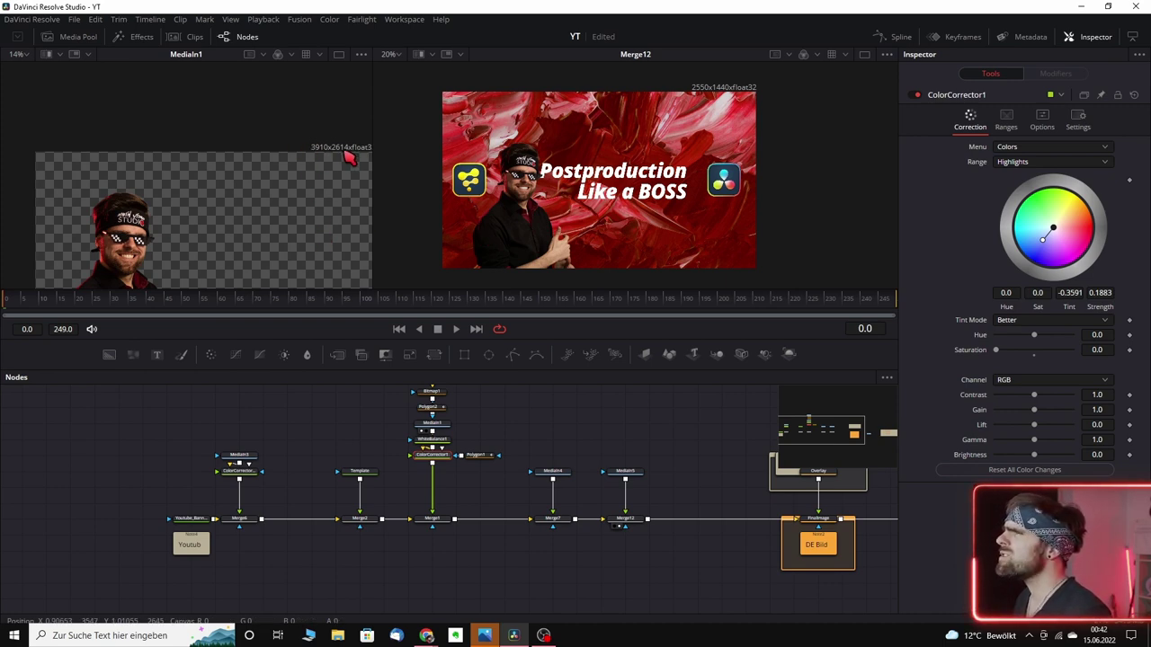
Step: Add a white Background1 node 3910 wide and mask it with MediaIn1's cut-out
scroll(324, 171, "down", 2)
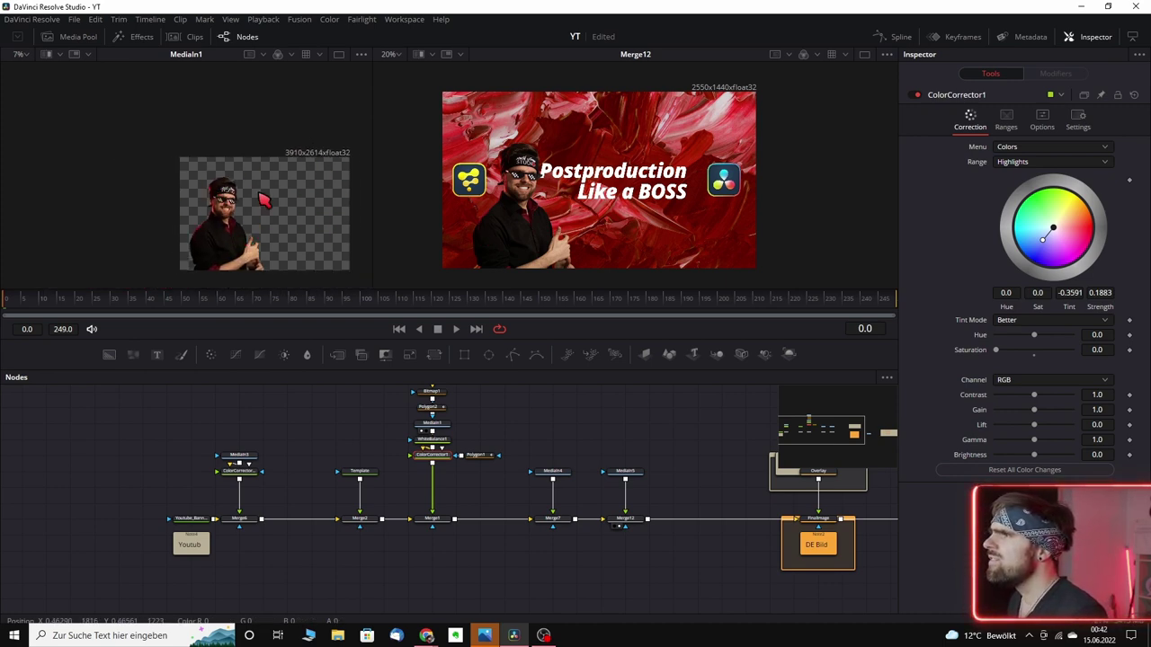
scroll(504, 454, "up", 3)
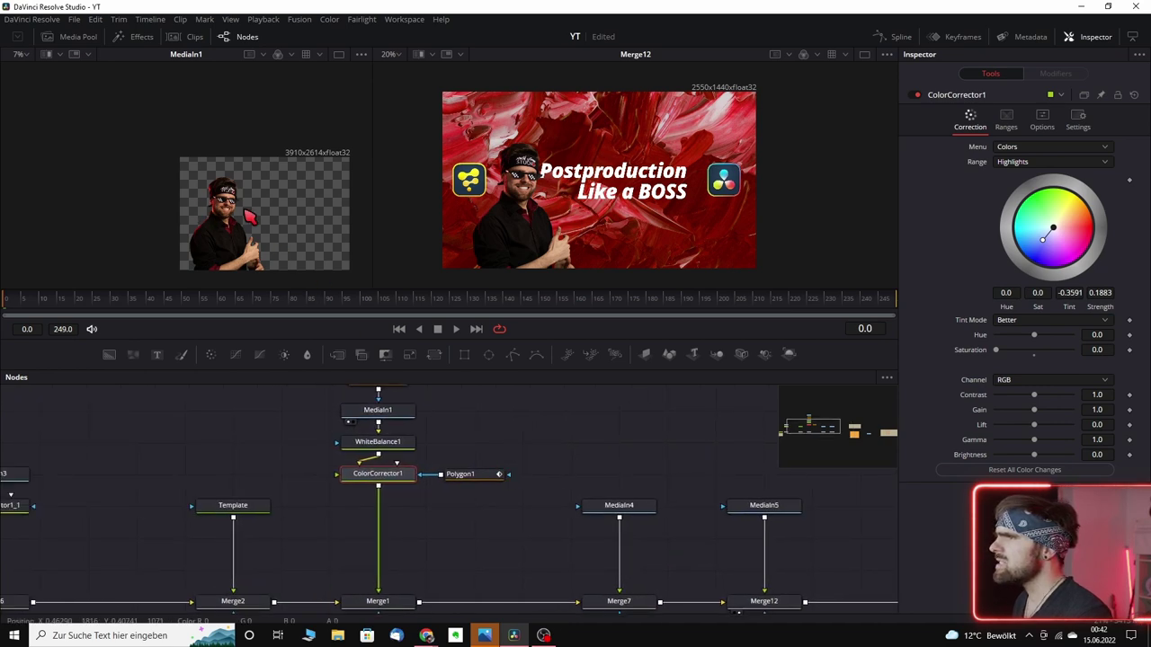
left_click_drag(231, 230, 213, 189)
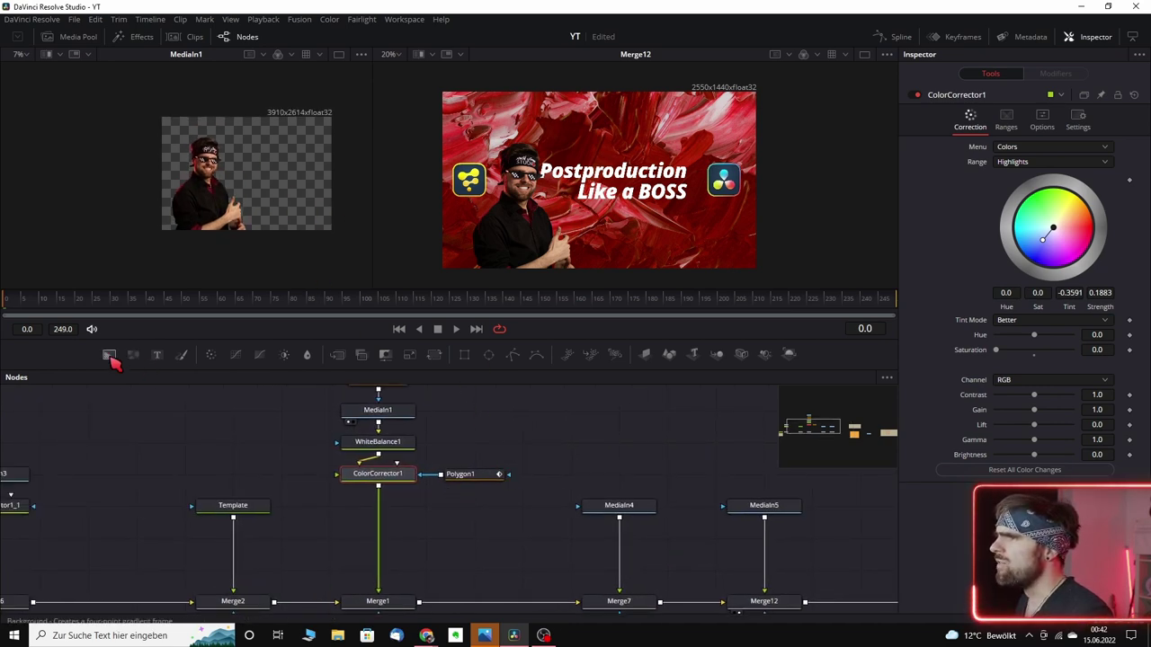
left_click_drag(112, 360, 425, 506)
left_click(1029, 165)
type("3910")
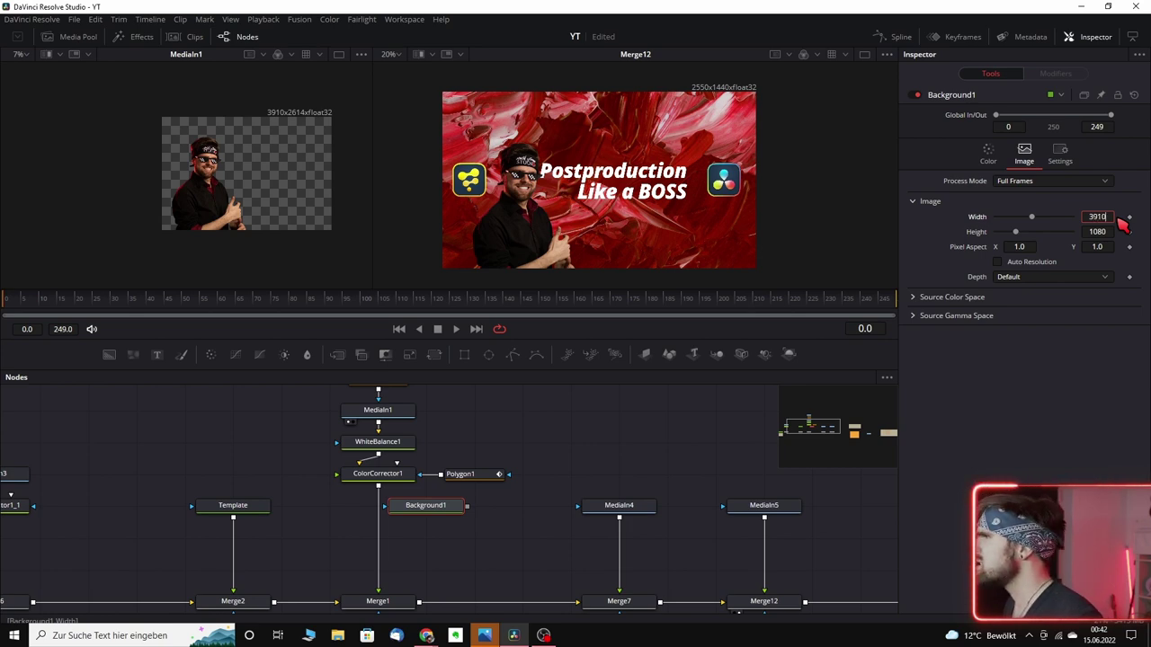
key("Tab")
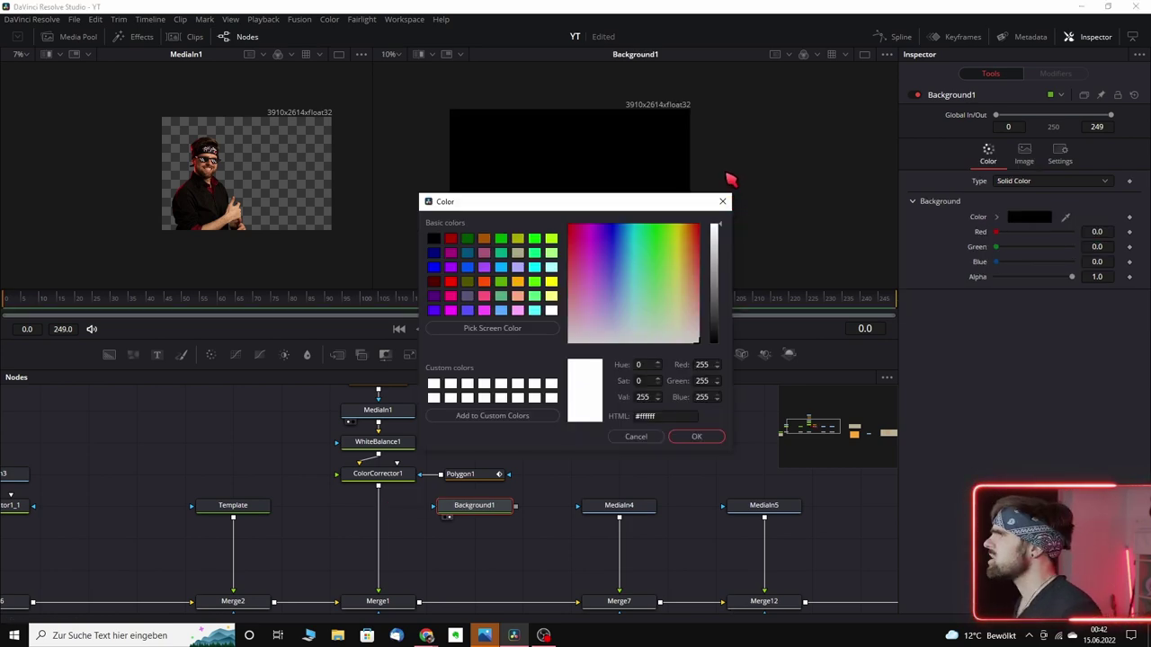
left_click(698, 436)
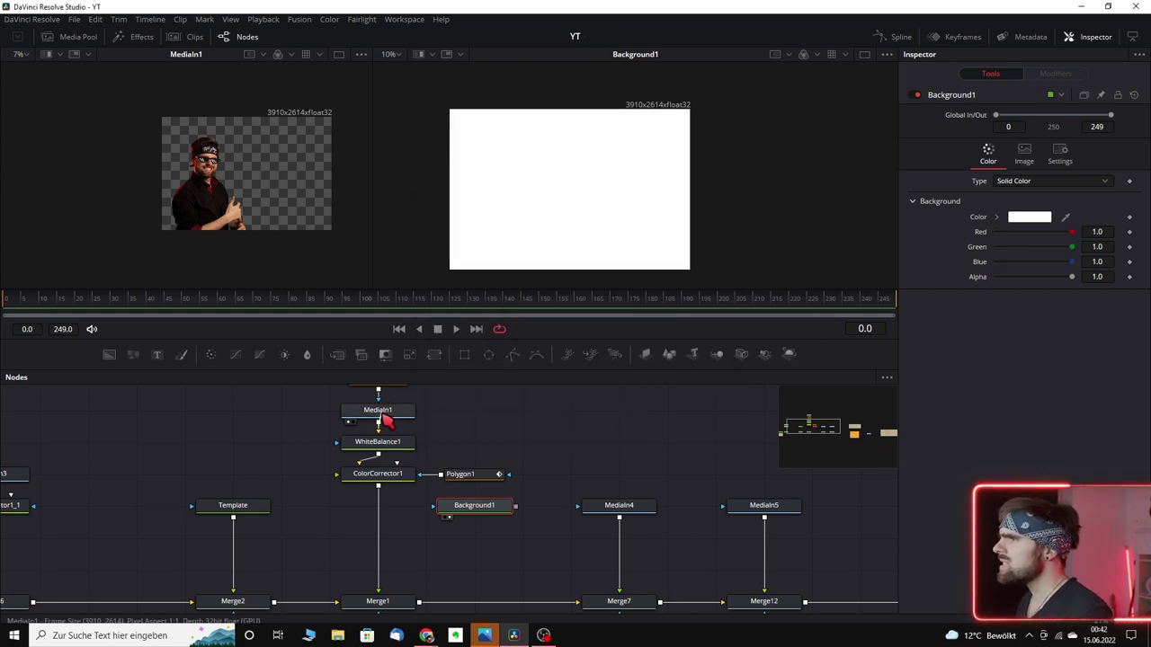
left_click_drag(379, 422, 441, 517)
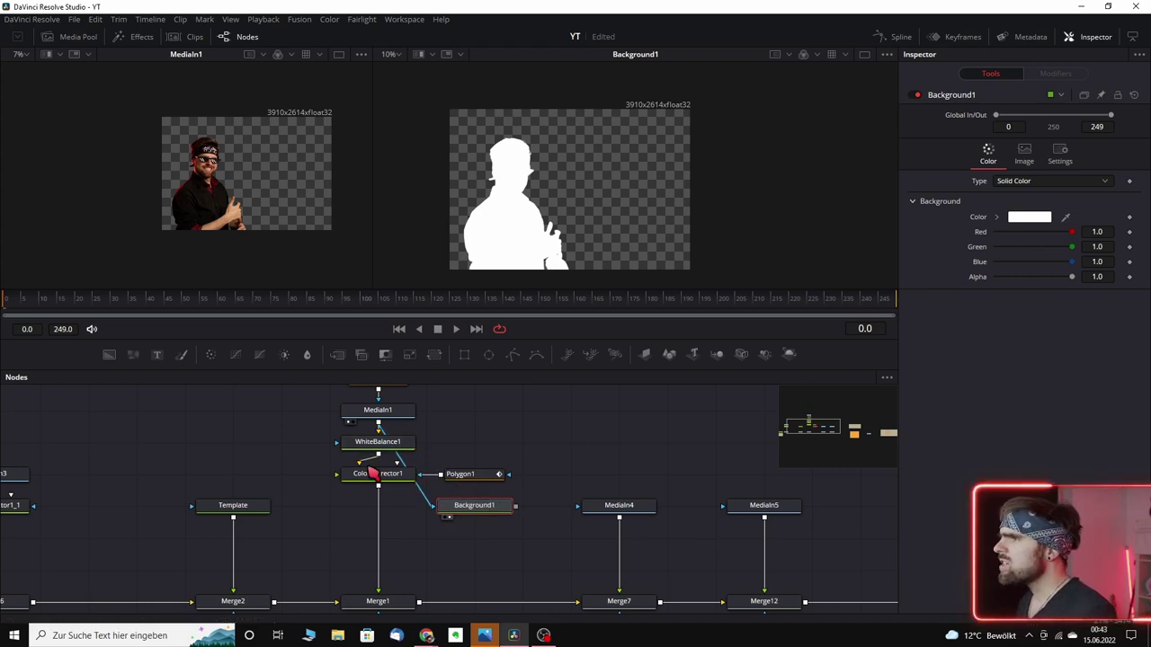
Step: Insert Merge8 layering Background1 with the colour-corrected cut-out, feeding it into Merge1
left_click_drag(340, 362, 420, 511)
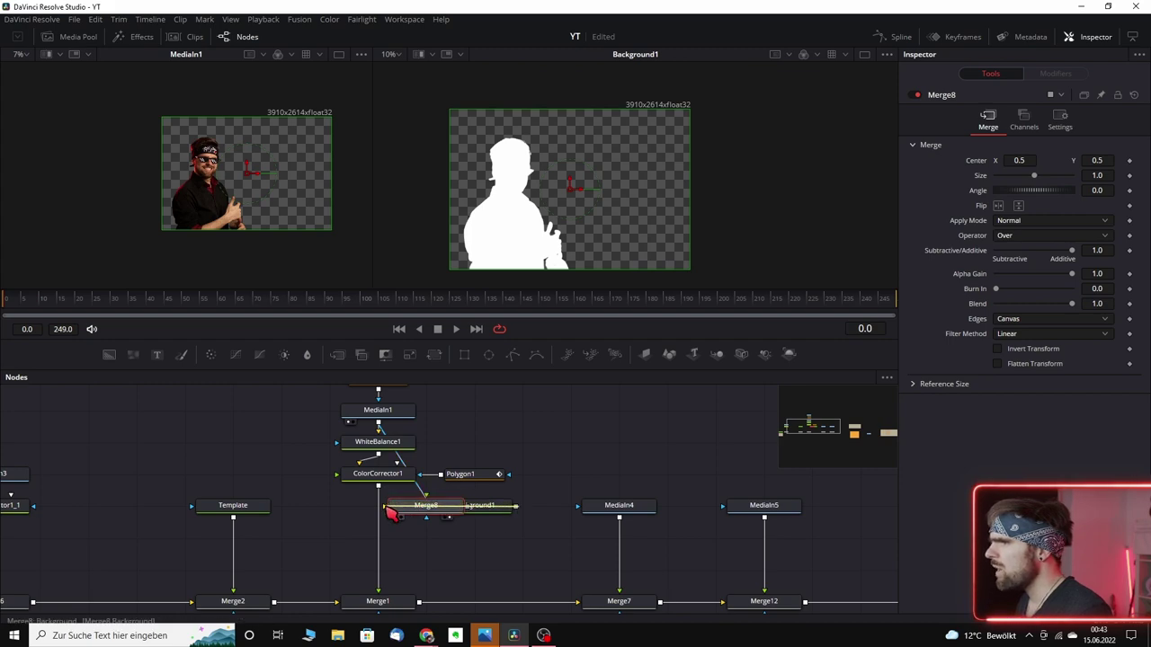
left_click_drag(431, 510, 393, 511)
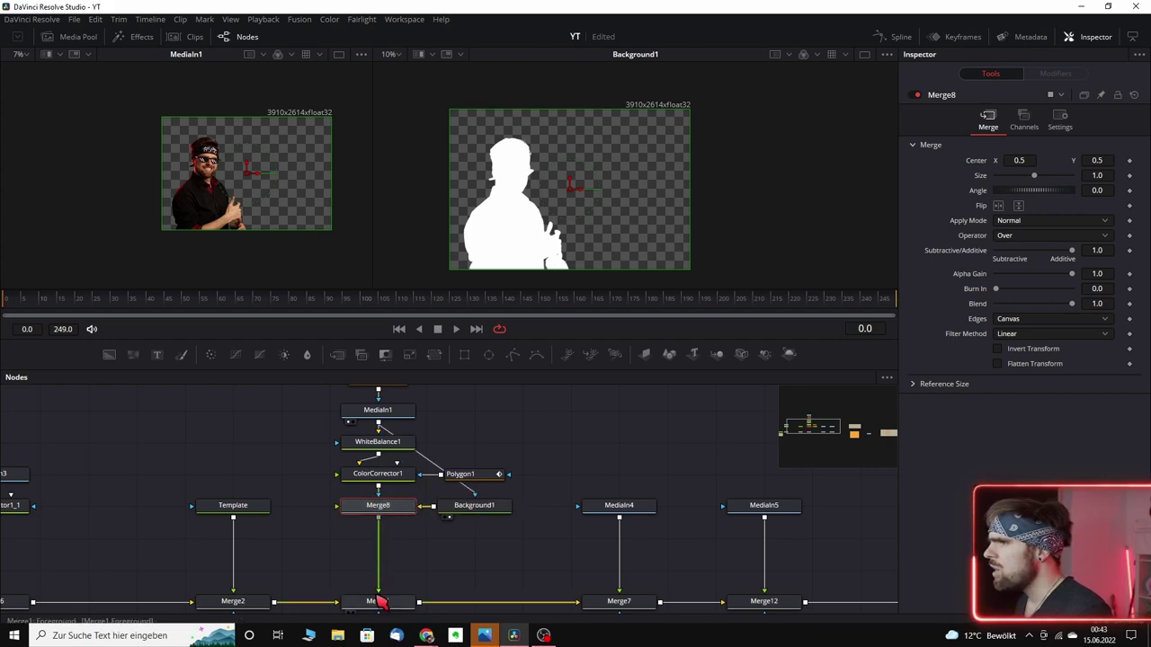
mouse_move(381, 600)
left_mouse_down()
mouse_move(344, 511)
mouse_move(381, 605)
left_mouse_up()
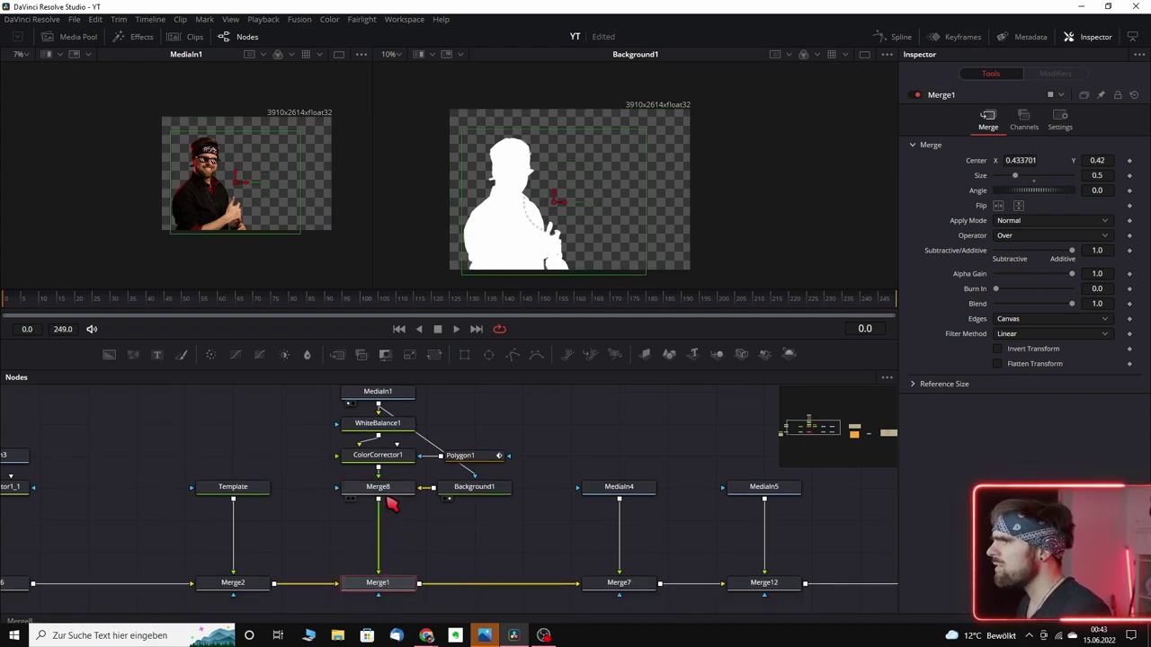
Step: Display the Merge1 banner composite in viewer 2 and zoom in on it
key("2")
scroll(581, 211, "up", 3)
scroll(581, 211, "up", 3)
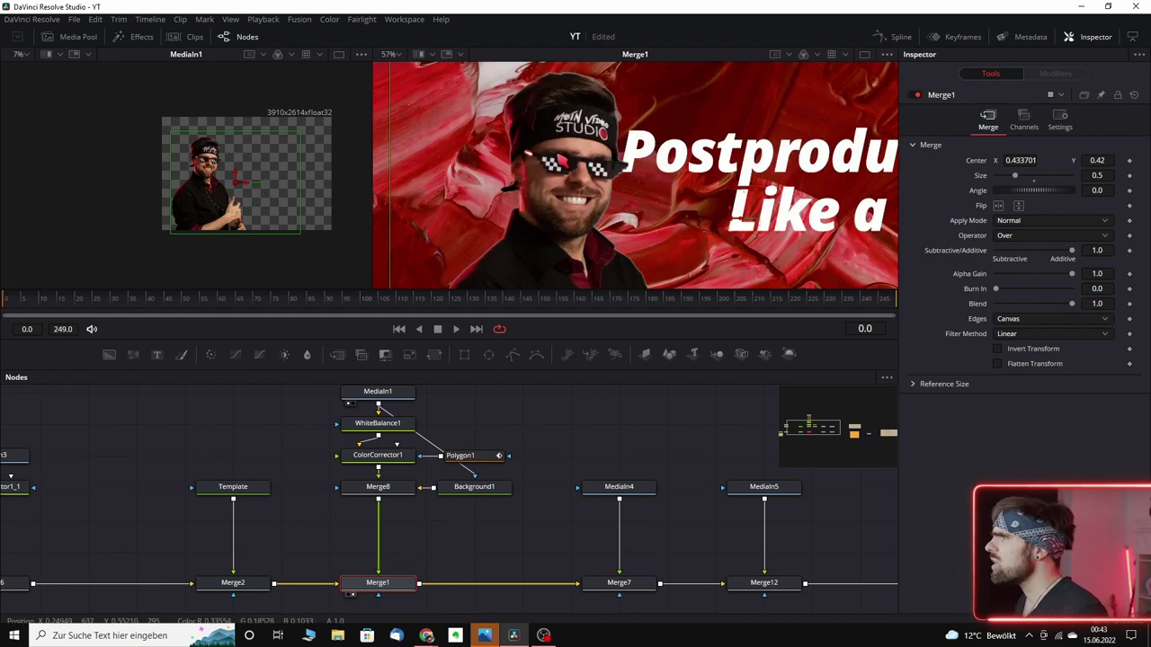
scroll(580, 211, "up", 3)
scroll(580, 211, "up", 3)
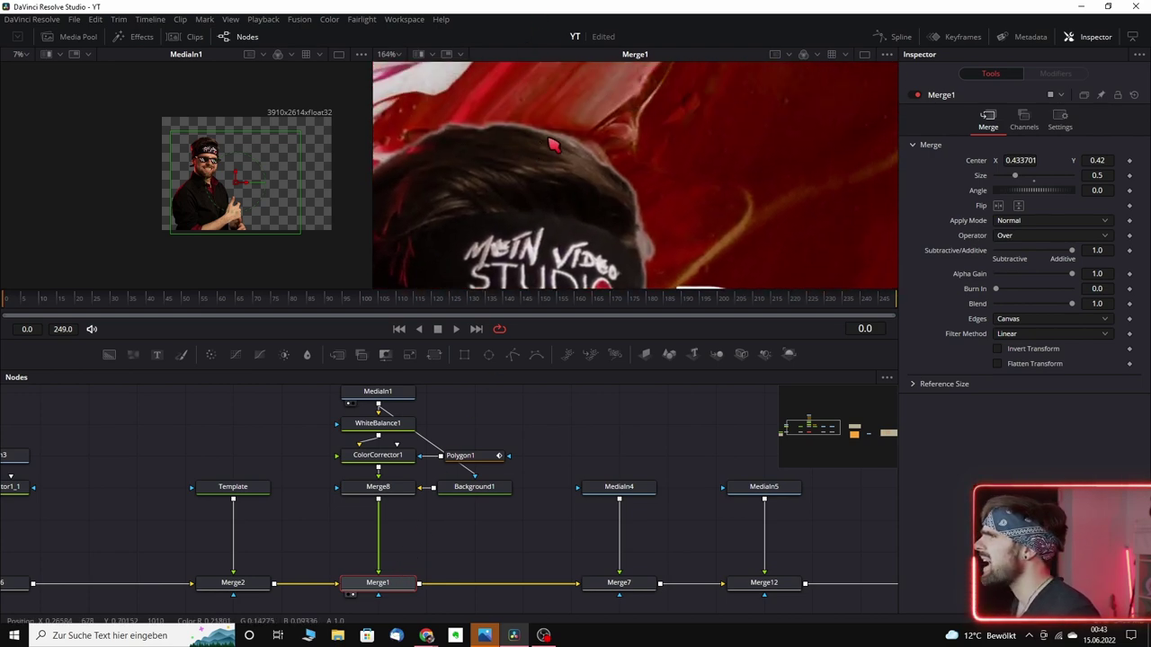
scroll(651, 266, "down", 2)
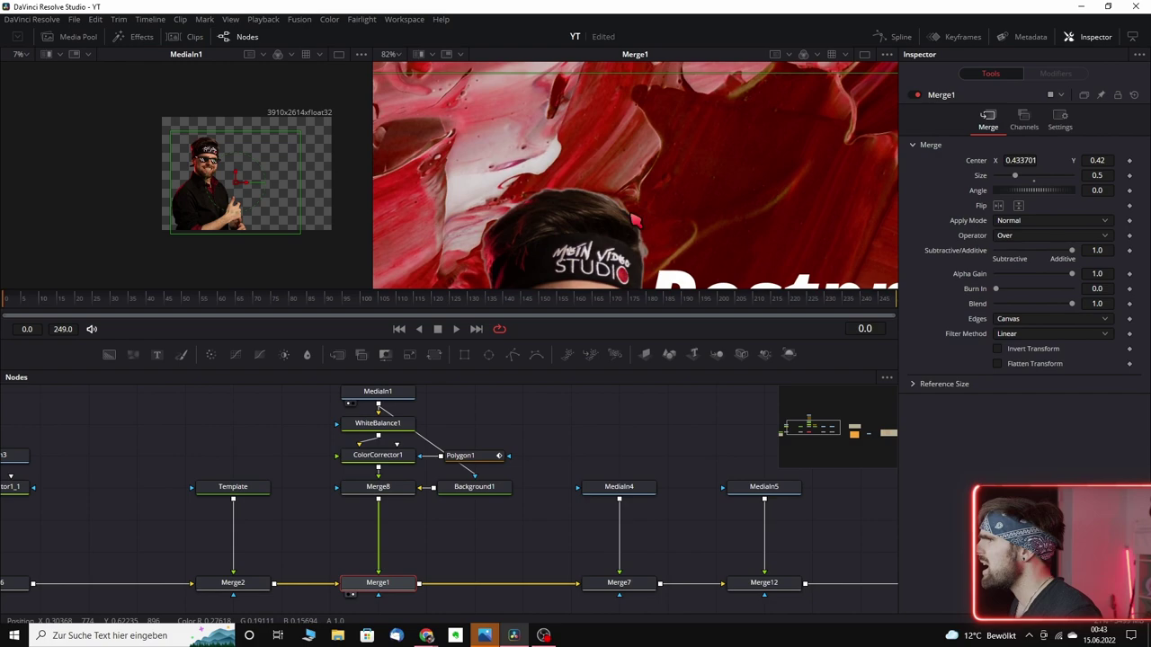
scroll(629, 240, "up", 2)
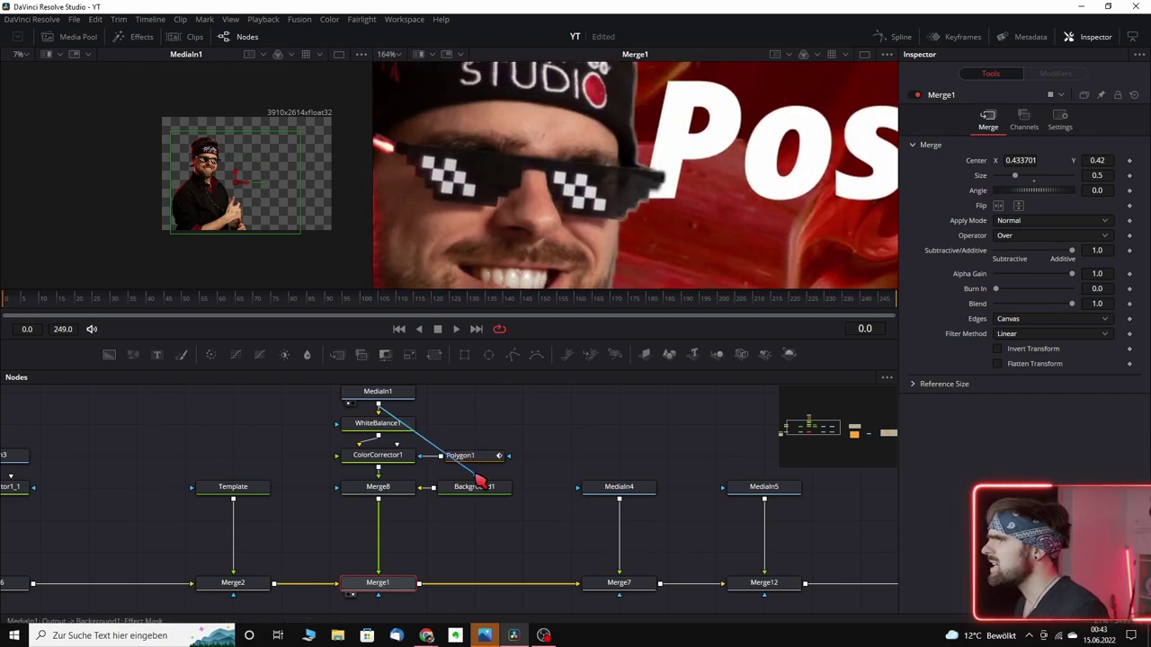
Step: Add an ErodeDilate node via 'ero' search, between MediaIn1 and Background1's mask
key("shift+space")
type("ero")
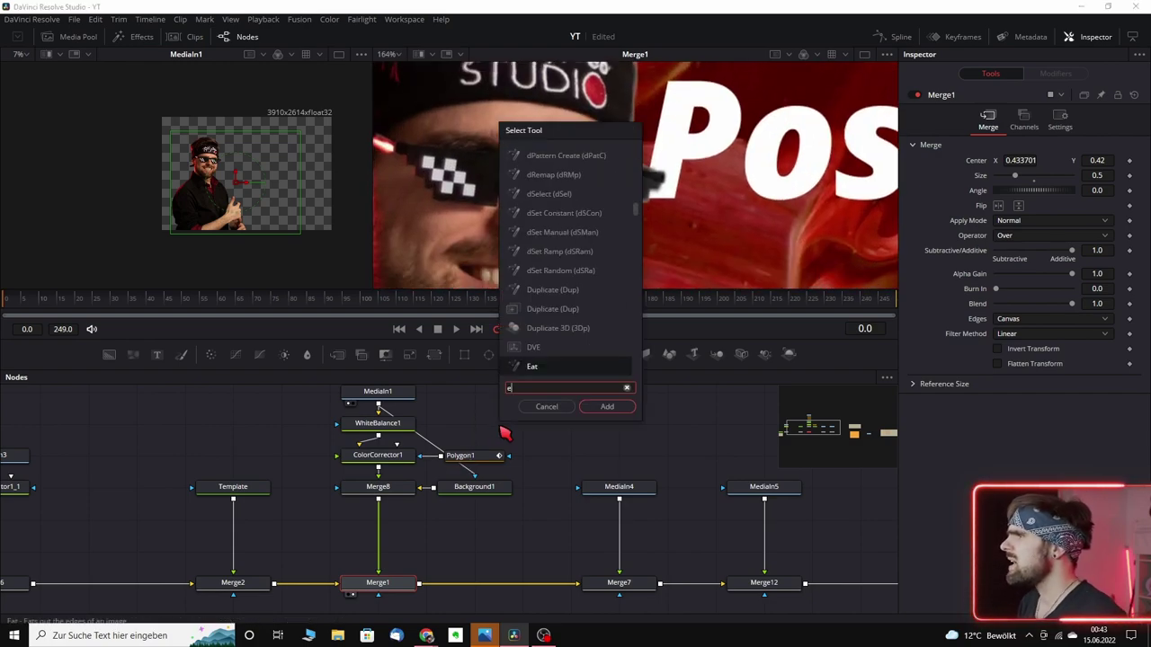
key("Return")
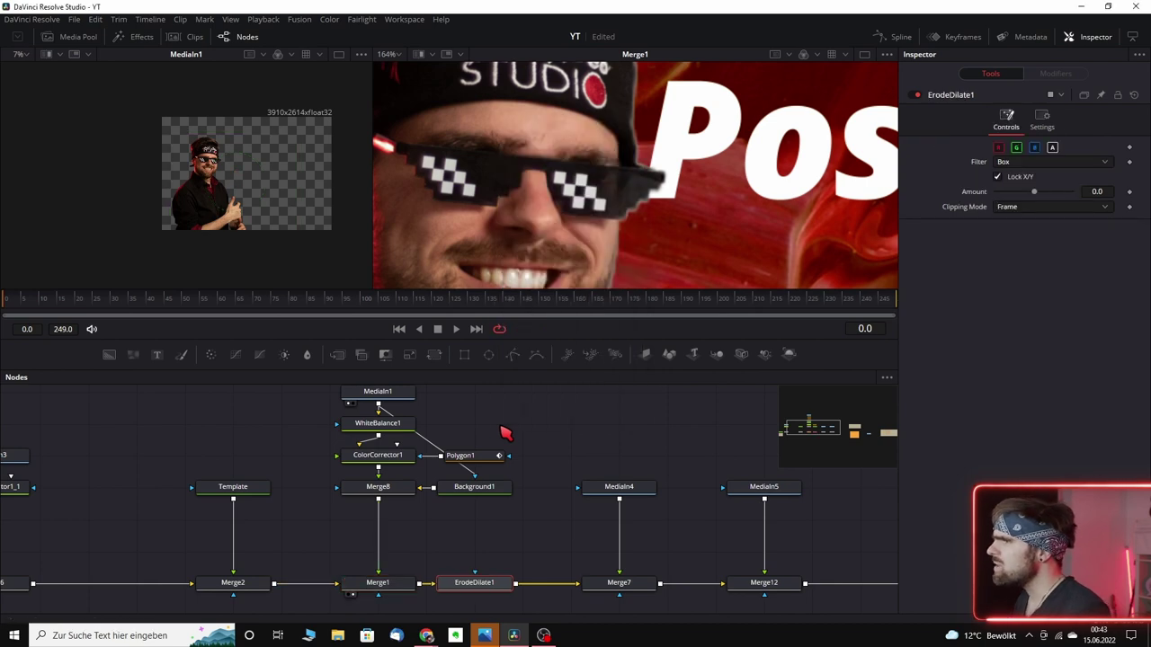
mouse_move(475, 585)
left_mouse_down()
mouse_move(488, 497)
mouse_move(481, 508)
left_mouse_up()
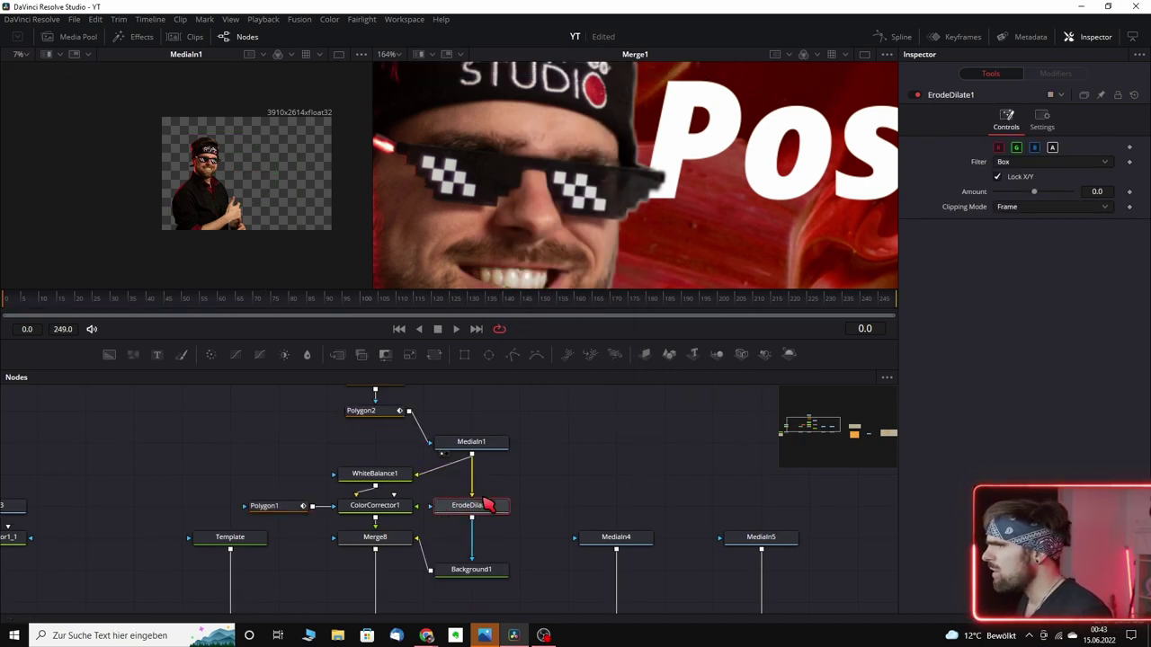
left_click(477, 449)
Step: Set ErodeDilate1 Amount to 0.01 with a Circle filter to thicken the white outline
left_click(481, 578)
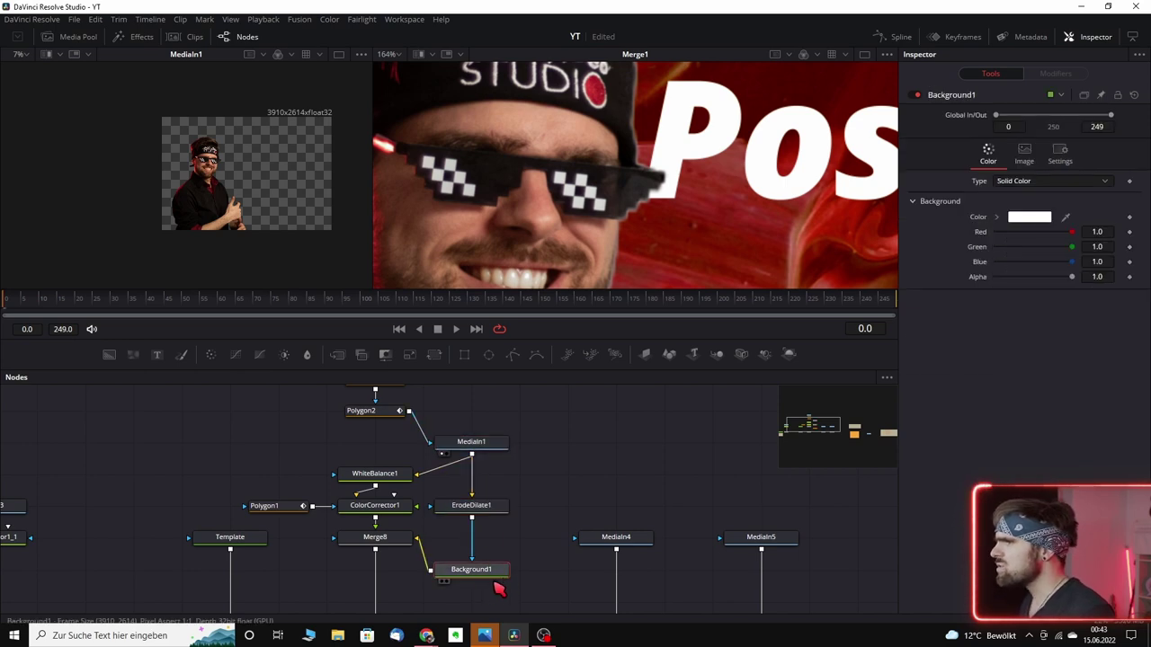
left_click(486, 509)
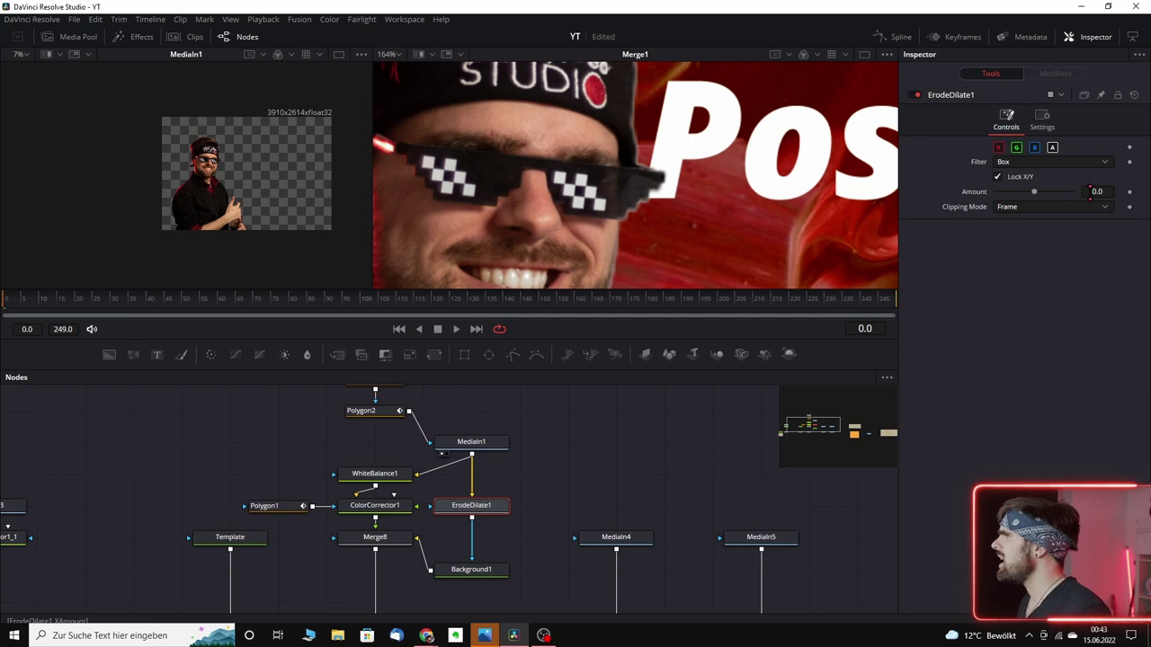
left_click_drag(1034, 191, 1046, 192)
scroll(699, 198, "down", 2)
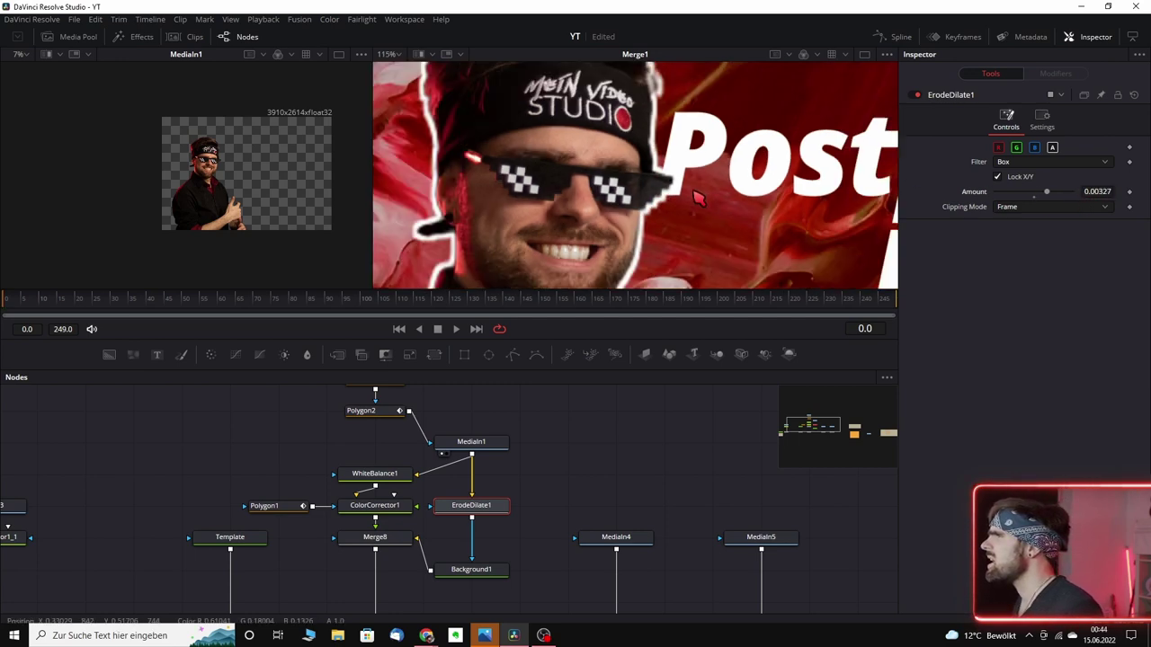
scroll(699, 198, "down", 3)
scroll(616, 184, "up", 2)
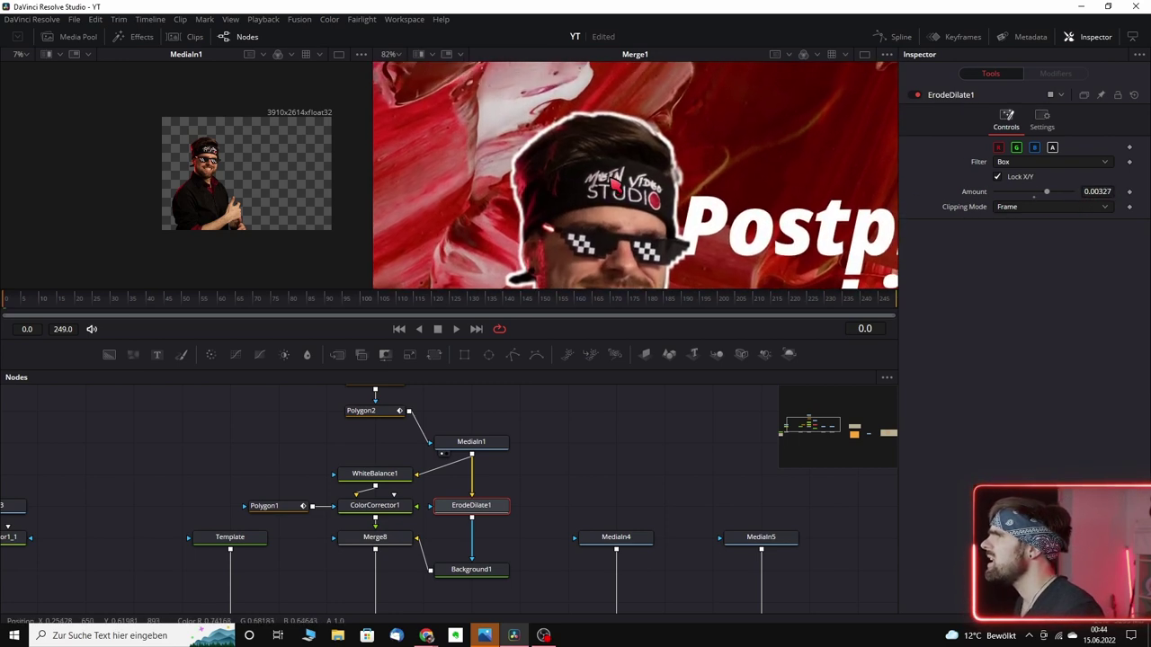
left_click_drag(1061, 200, 1071, 193)
scroll(646, 167, "up", 5)
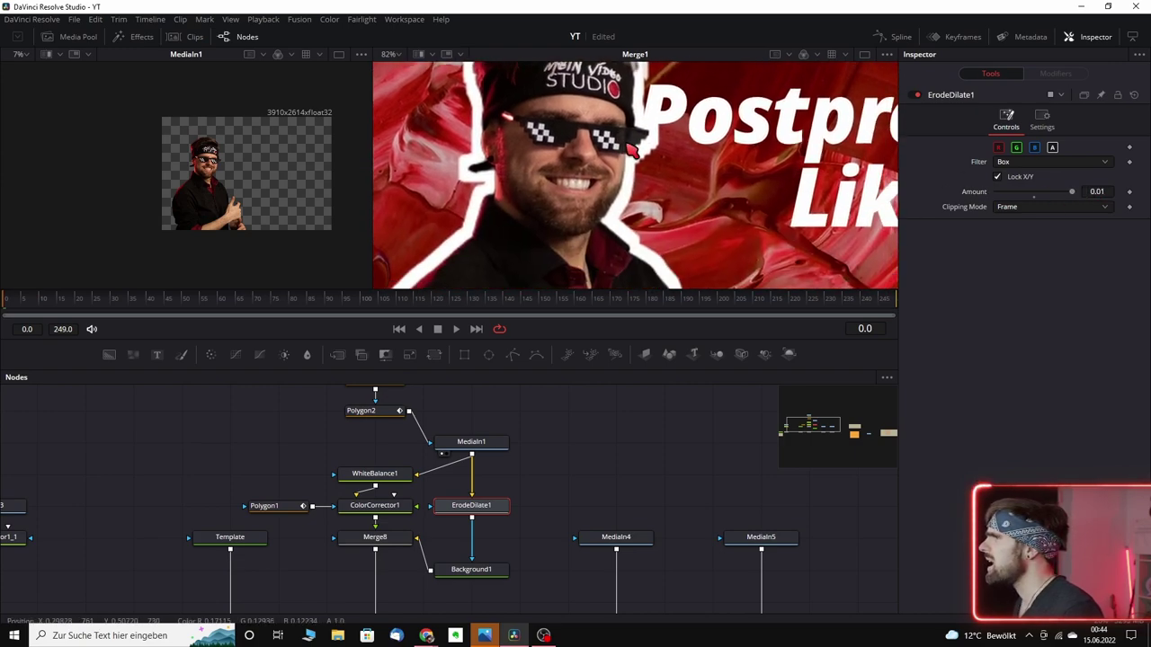
left_click(1031, 166)
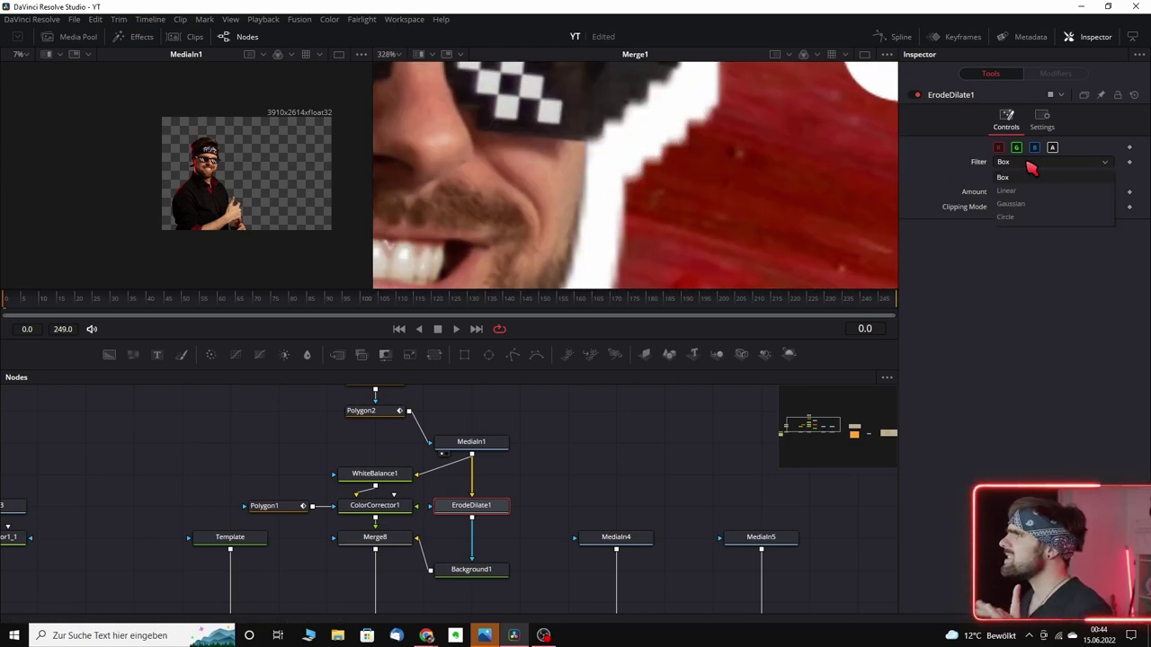
left_click(1014, 222)
scroll(665, 172, "down", 5)
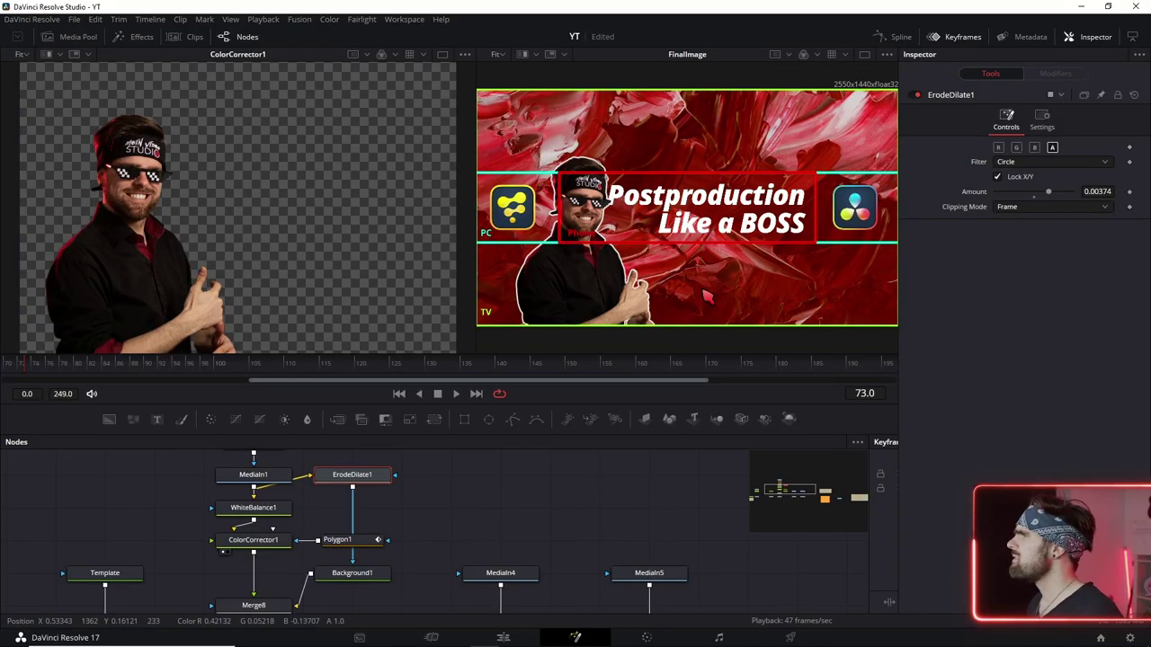
Step: Show Merge12's guide-free banner in the right viewer and bring up its context menu
scroll(474, 614, "down", 3)
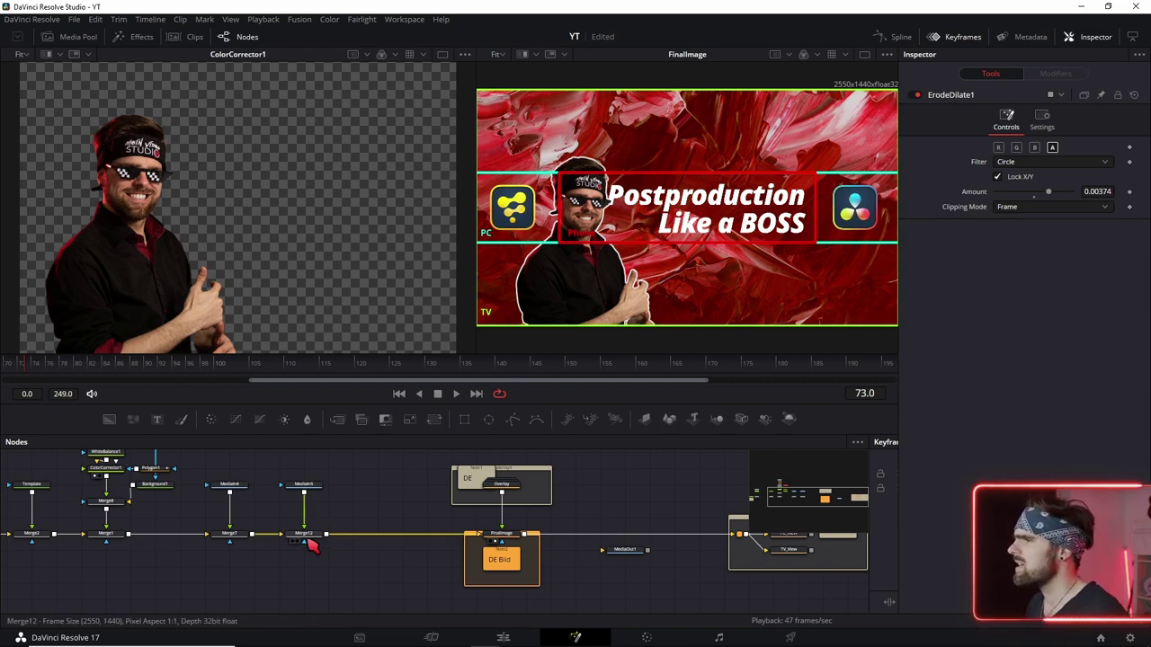
left_click_drag(307, 540, 685, 181)
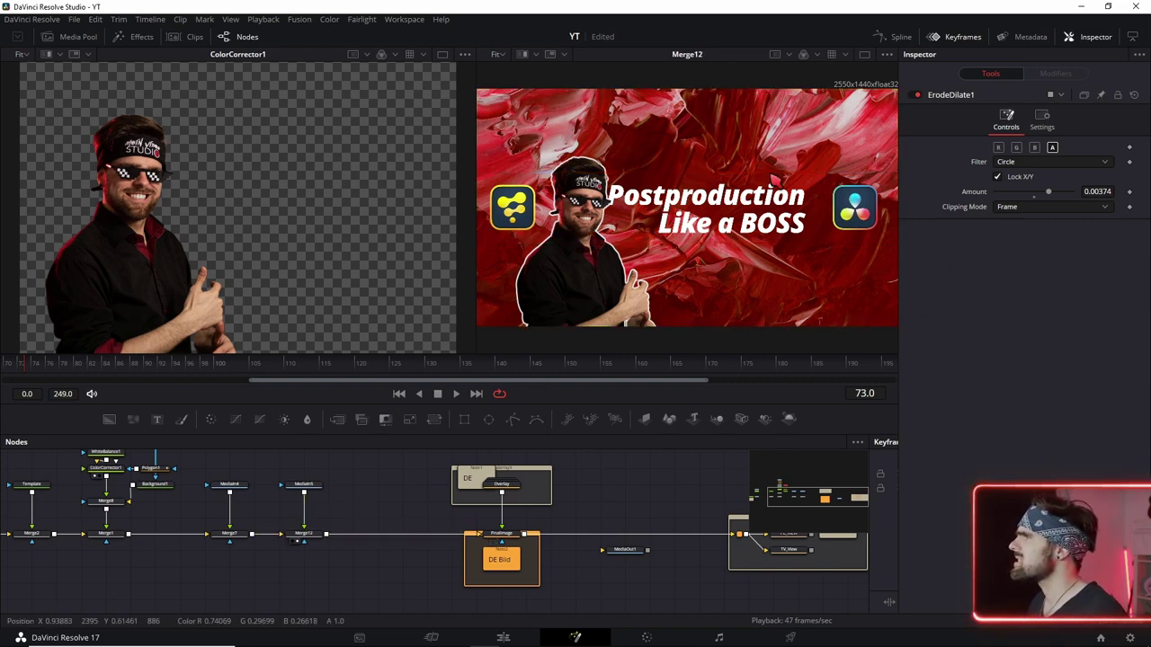
right_click(736, 229)
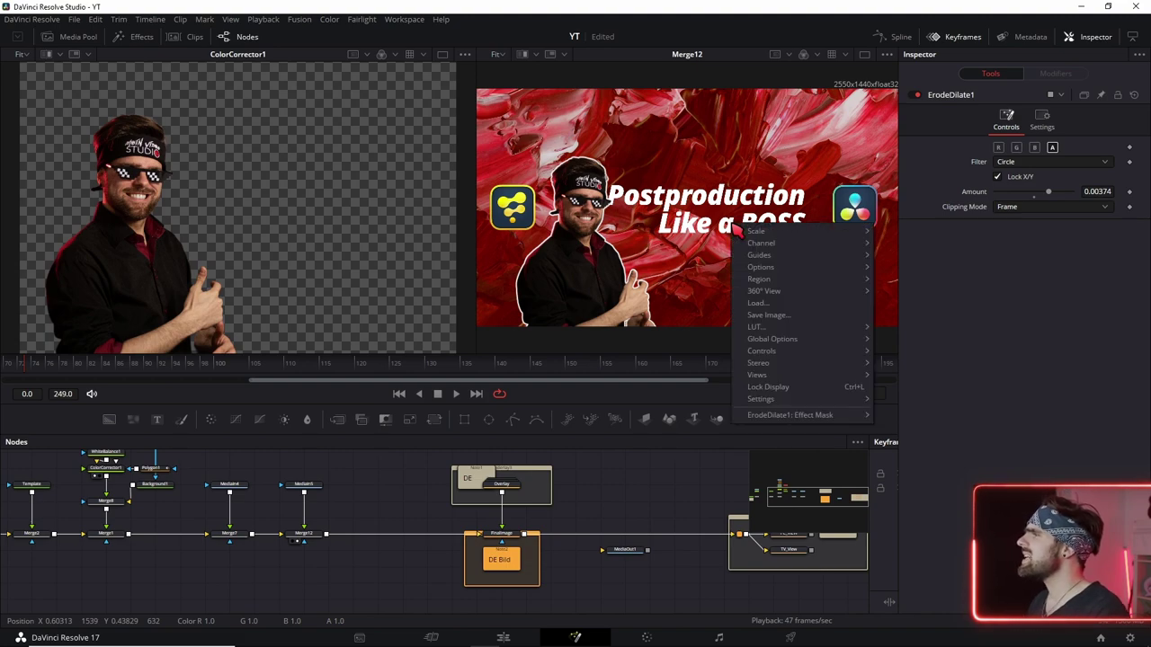
Step: Save the banner image as YTBanner.jpg in Downloads, then stop playback
left_click(789, 313)
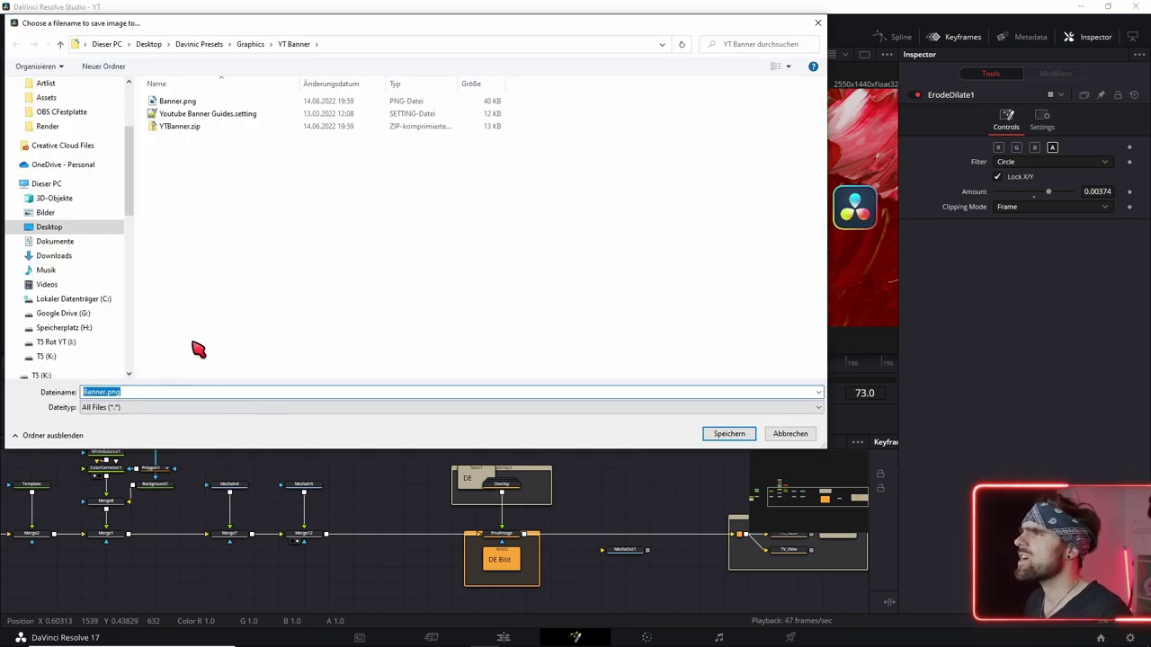
scroll(112, 110, "up", 2)
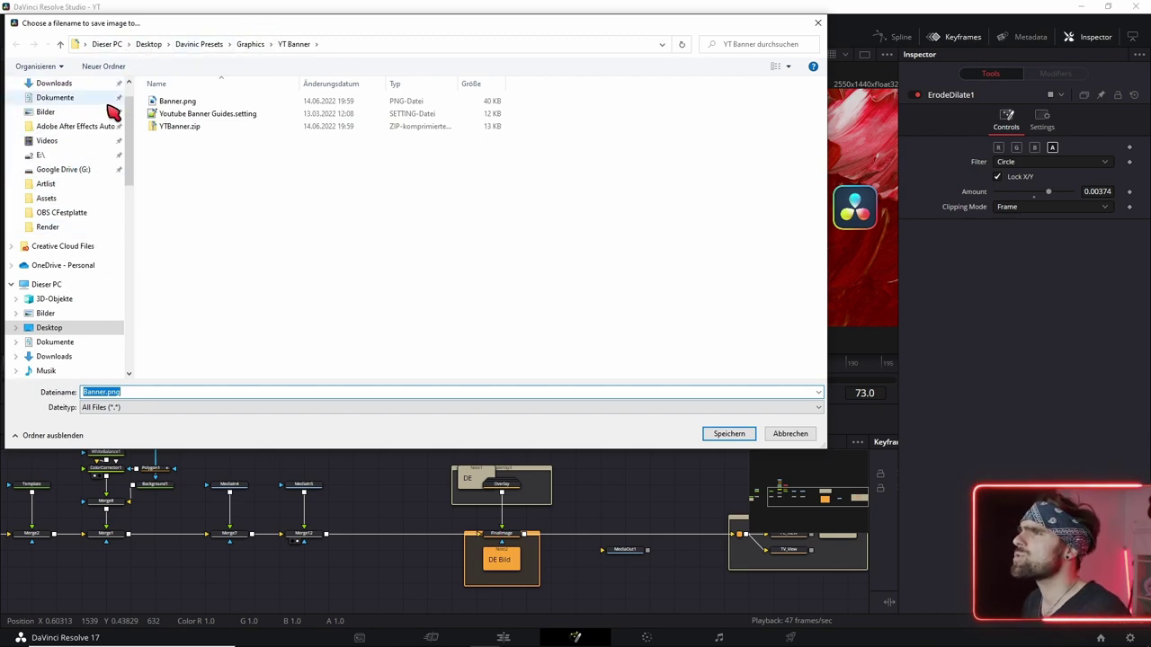
scroll(112, 109, "up", 2)
left_click(78, 120)
type("Banner.")
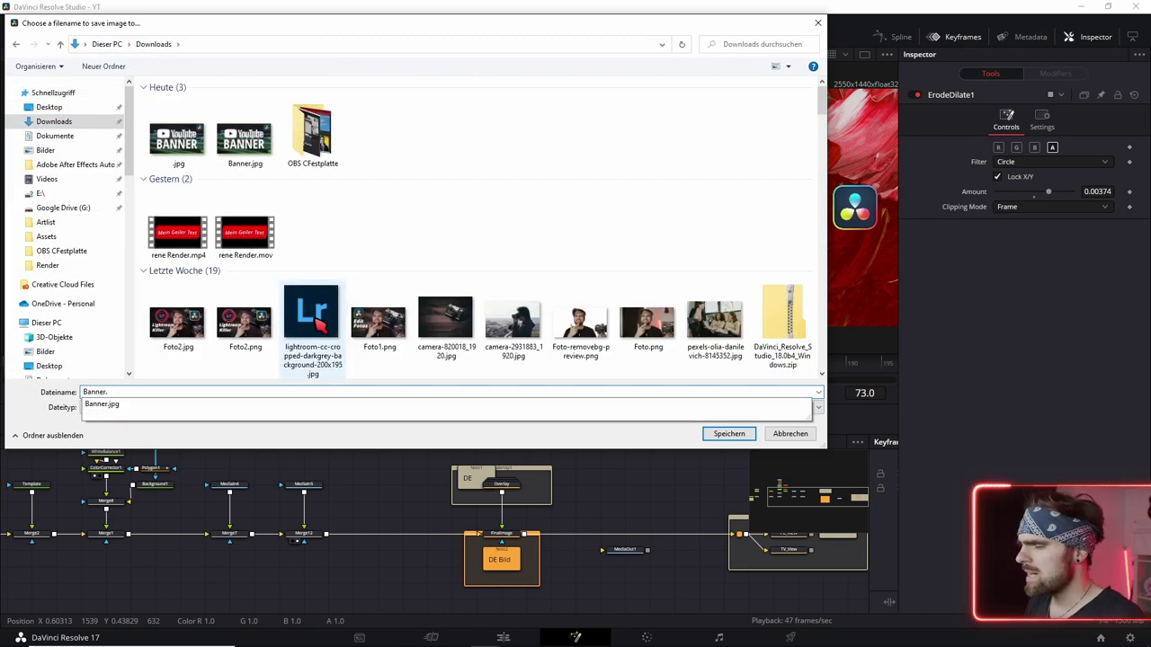
type("jpg")
key("Home")
type("YT")
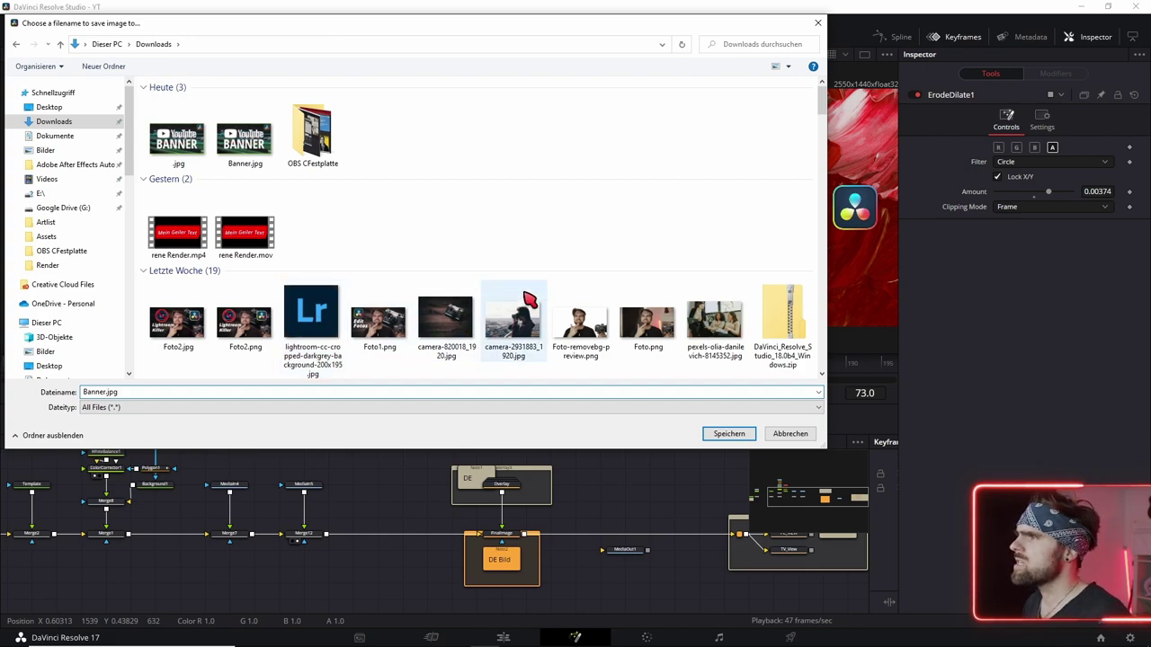
left_click(727, 434)
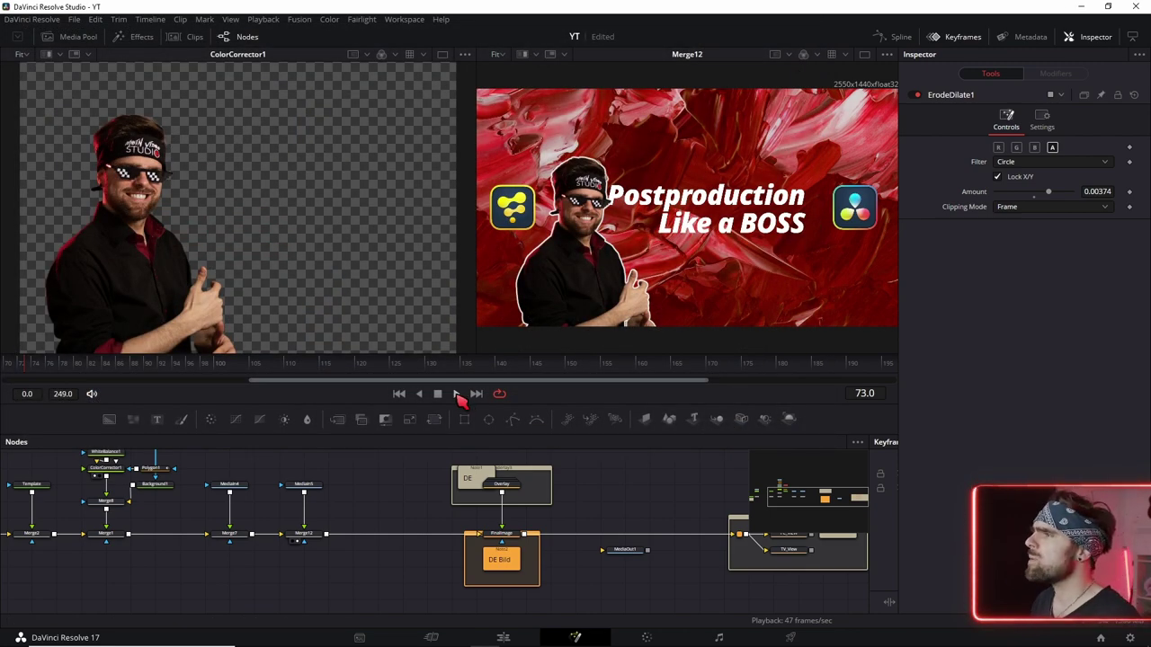
left_click(437, 394)
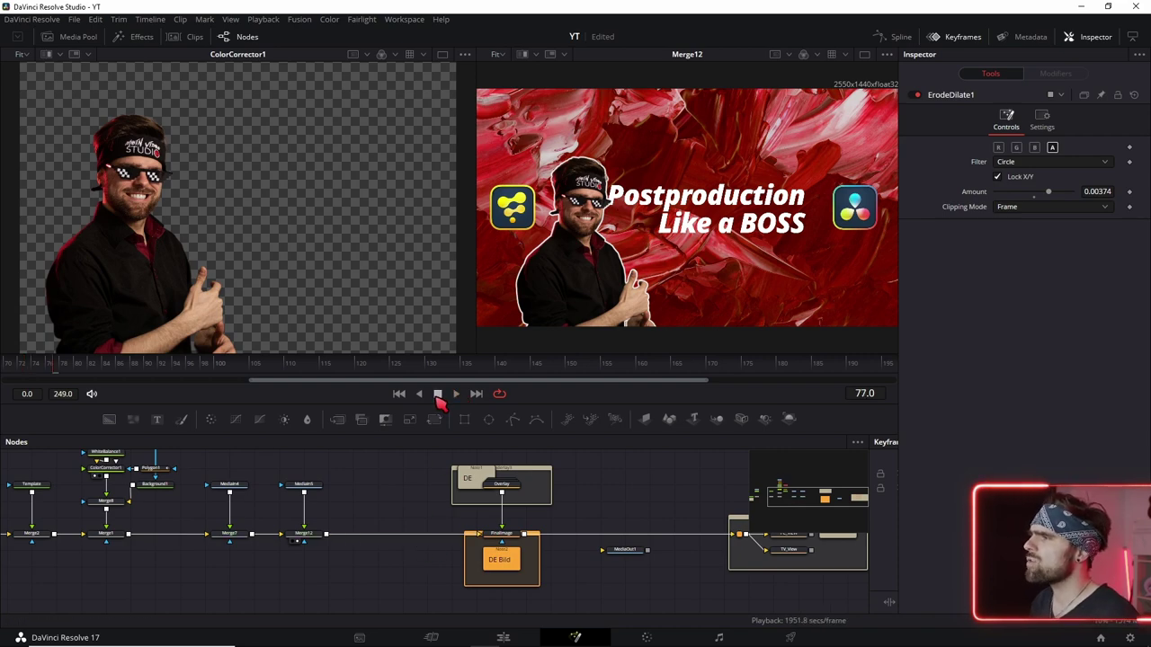